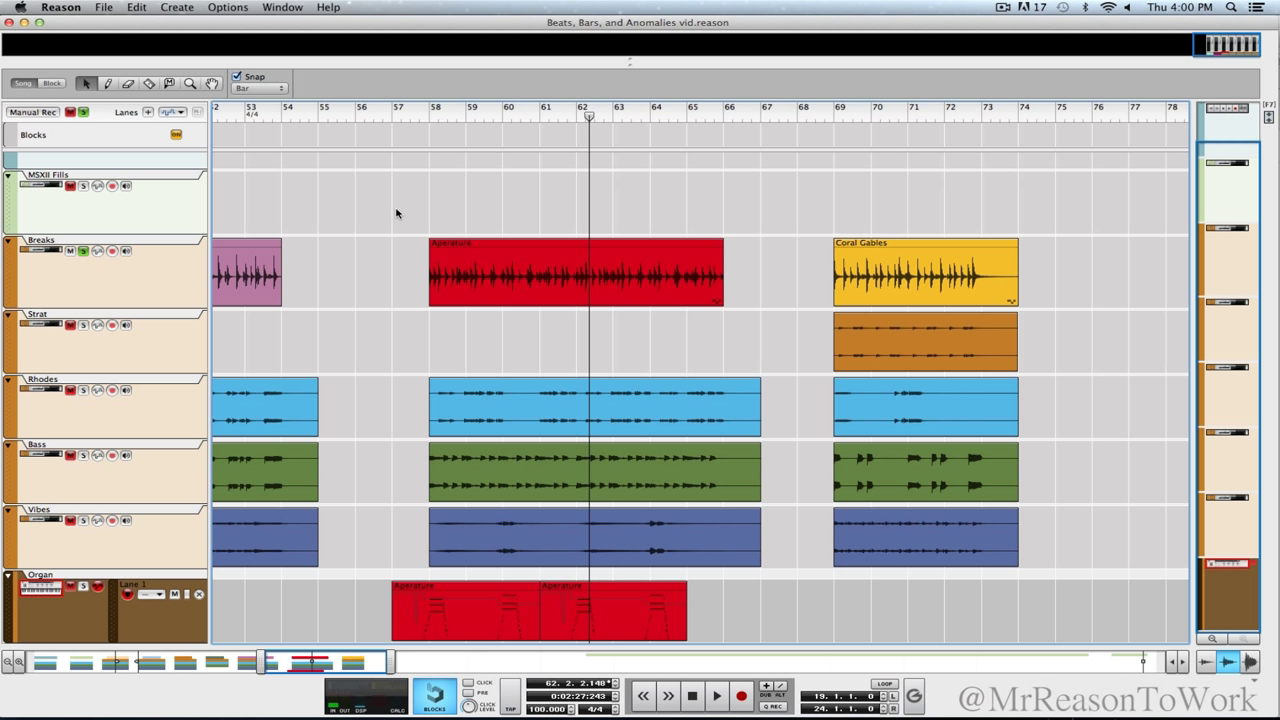
Step: Put the song position at bar 57 and shift the navigator left to show bars 21–58
click(404, 110)
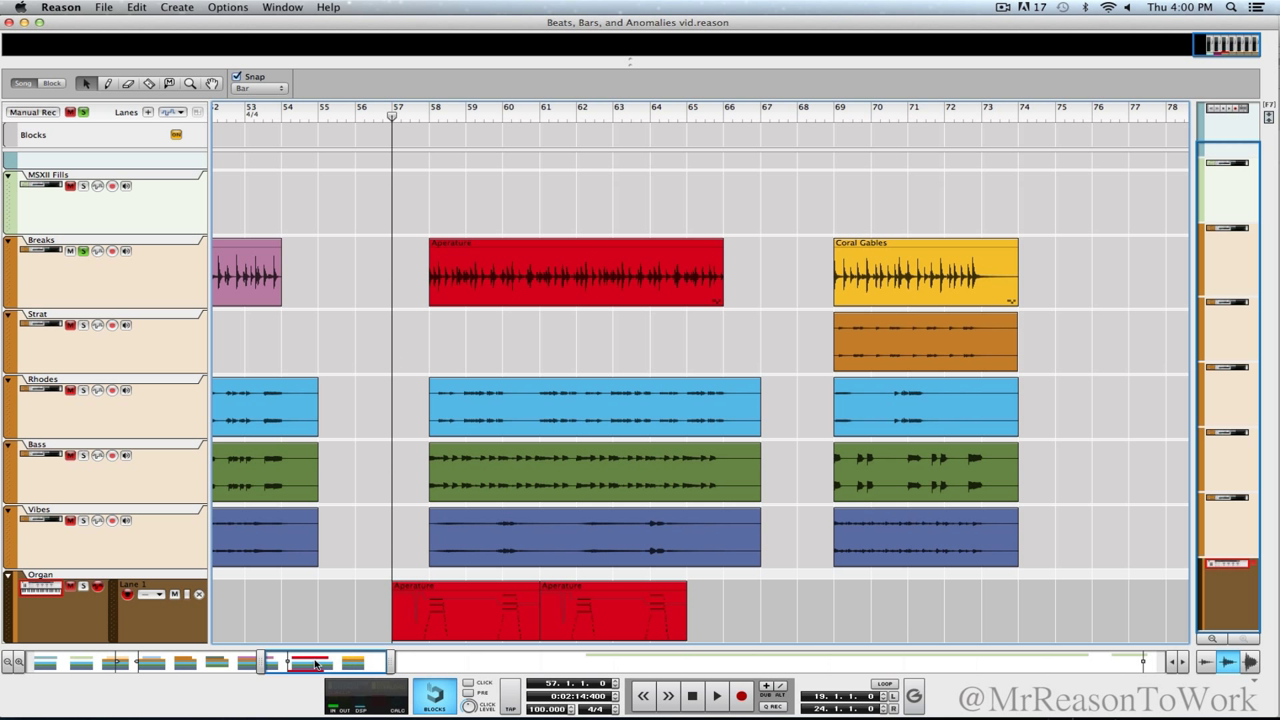
drag(316, 664, 348, 664)
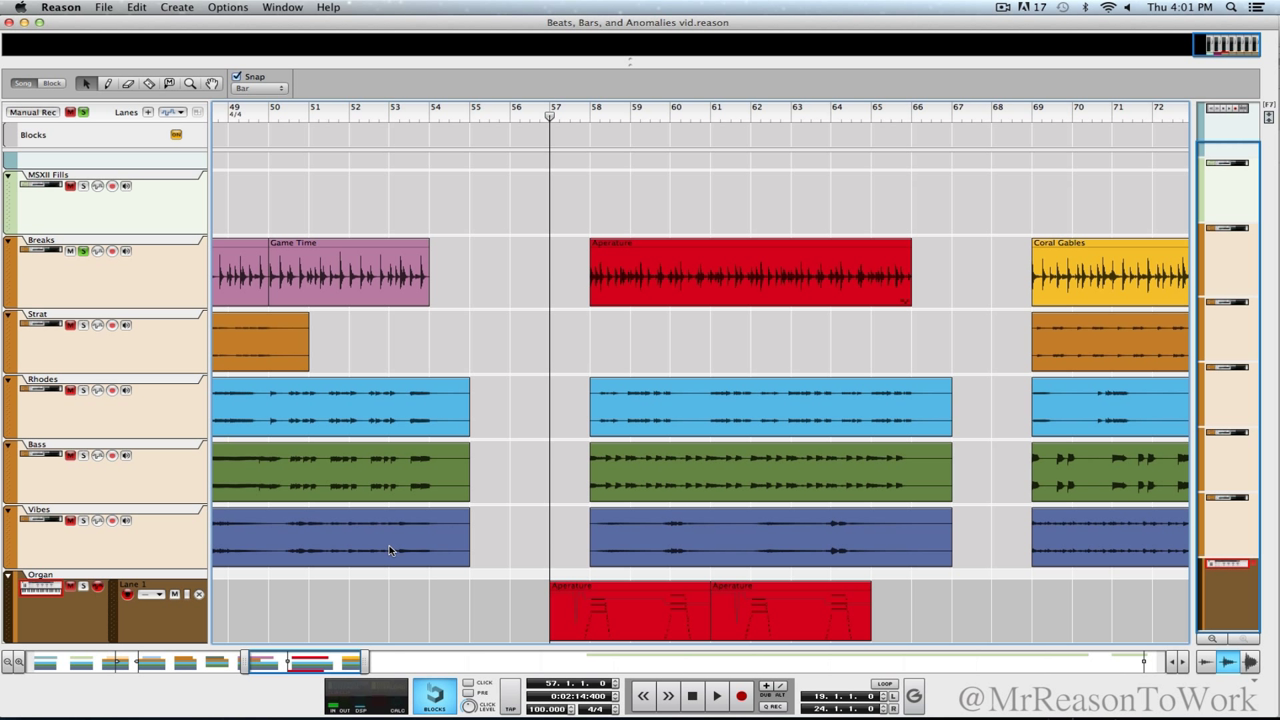
drag(247, 666, 200, 652)
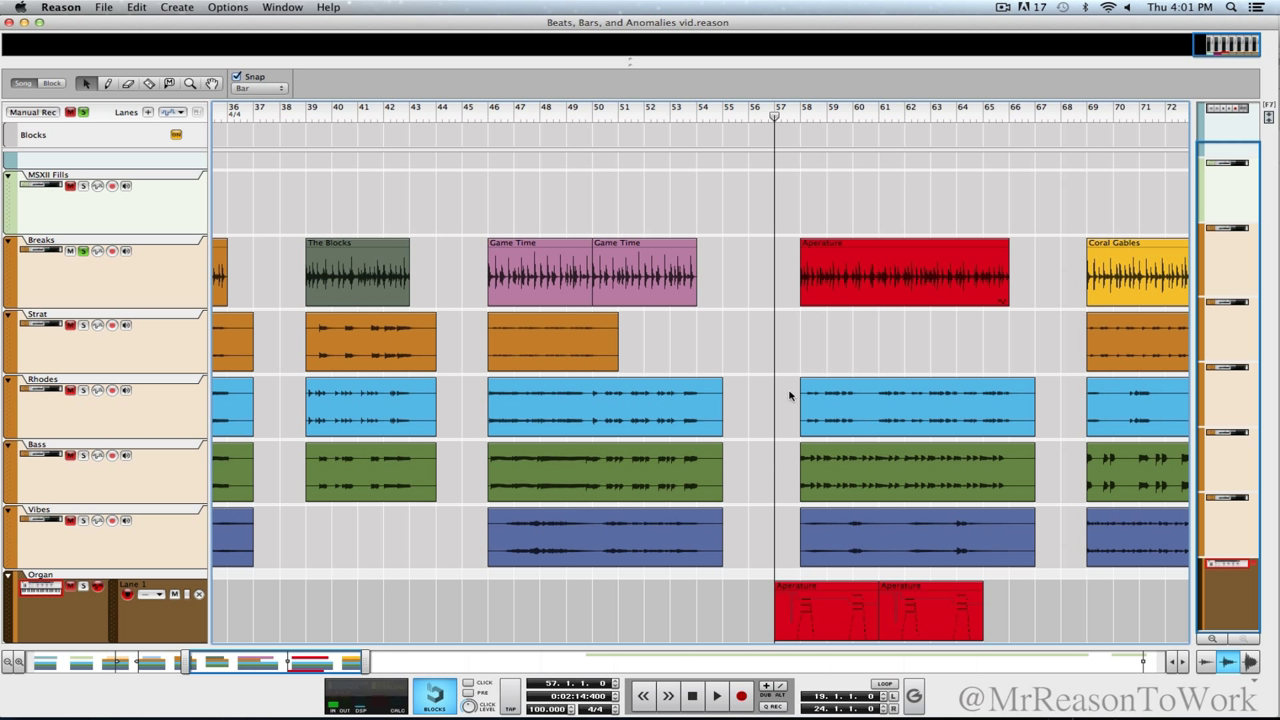
drag(285, 663, 400, 669)
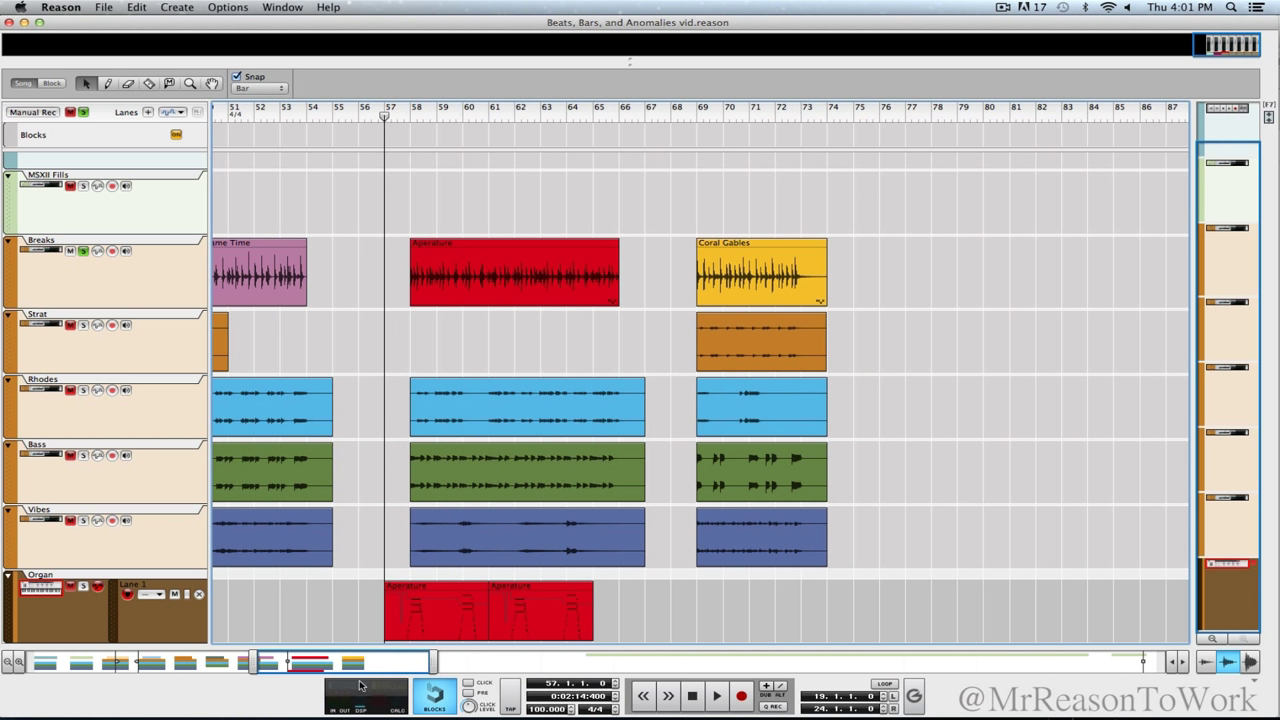
drag(375, 665, 240, 660)
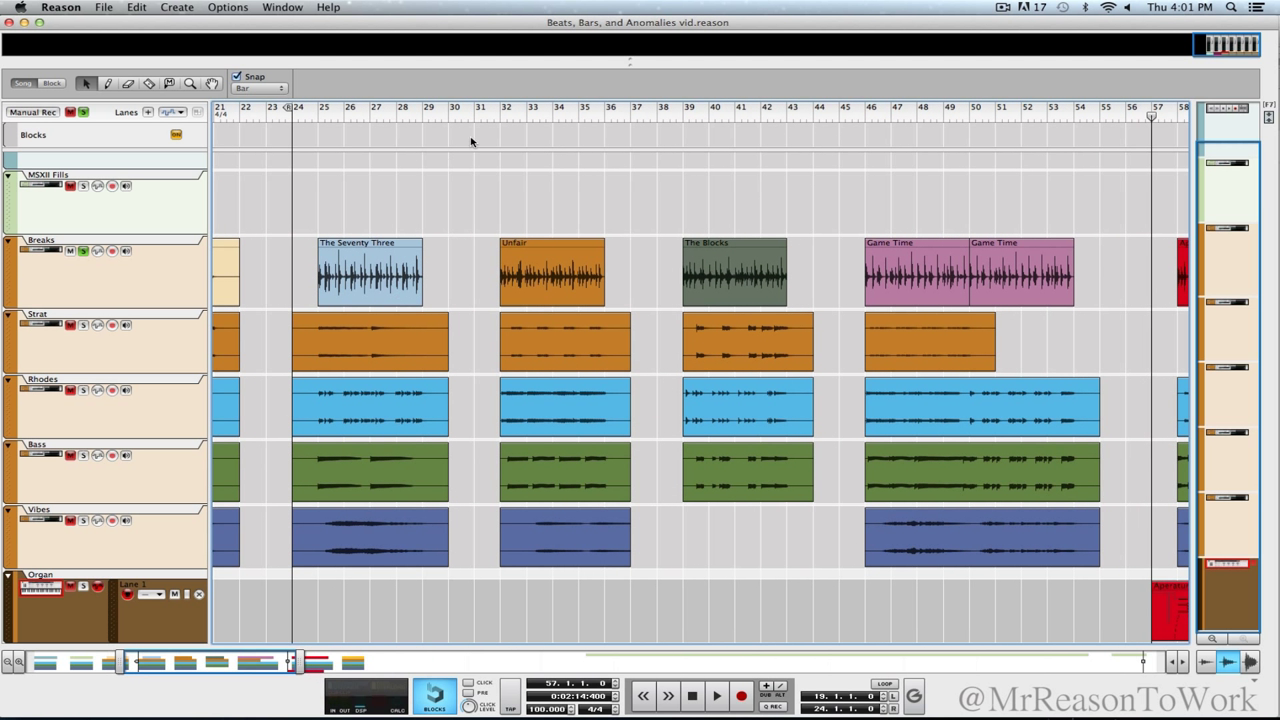
Step: Play the song from bar 32 at a louder volume, then stop
click(499, 119)
key(space)
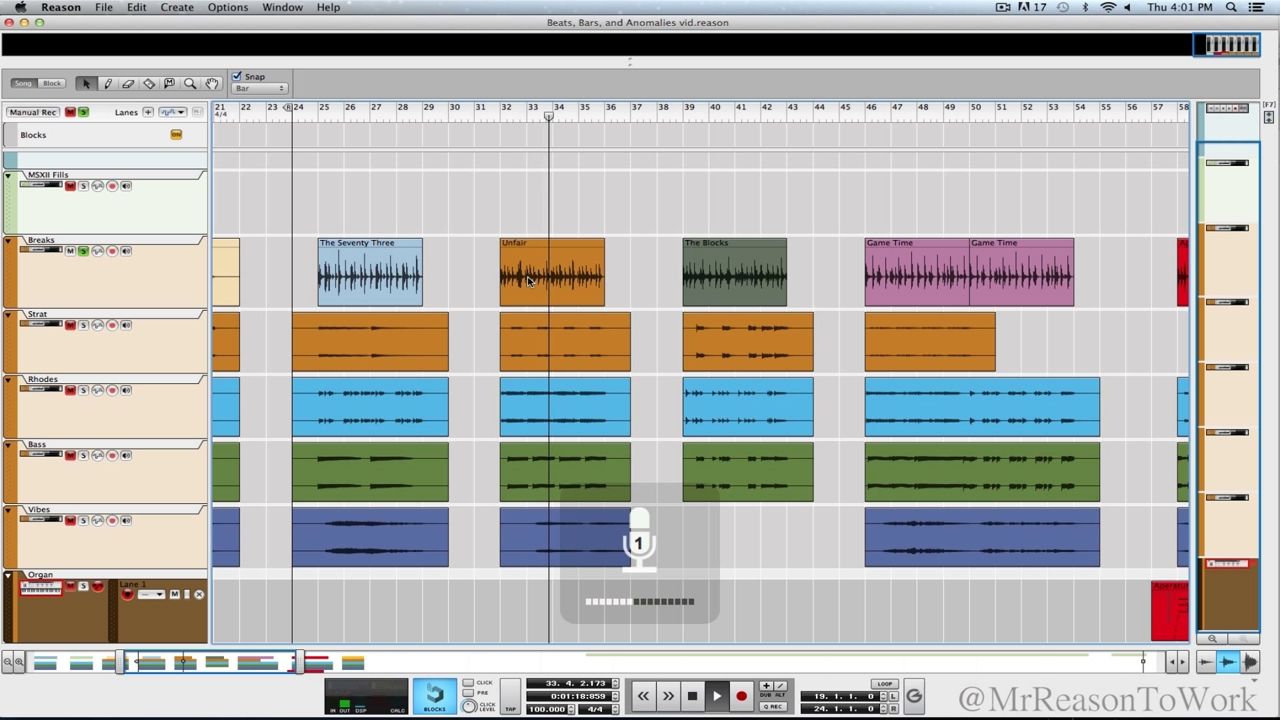
key(XF86AudioRaiseVolume)
key(XF86AudioRaiseVolume)
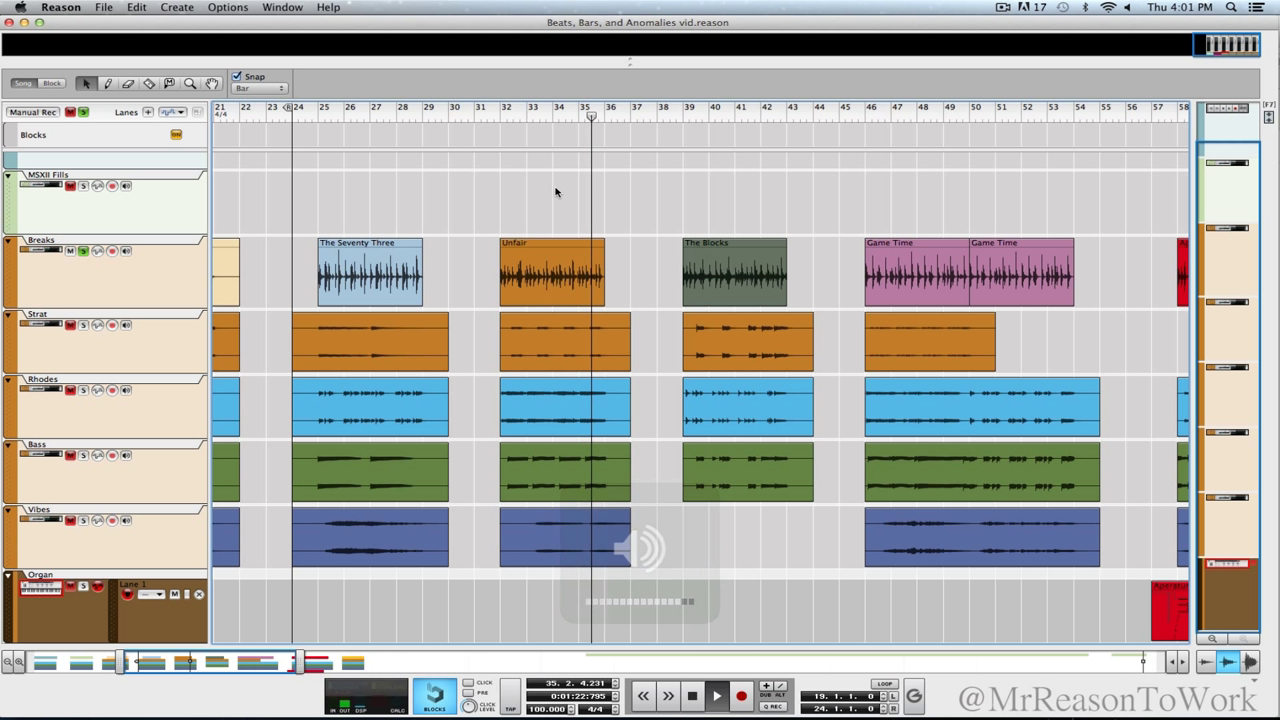
key(space)
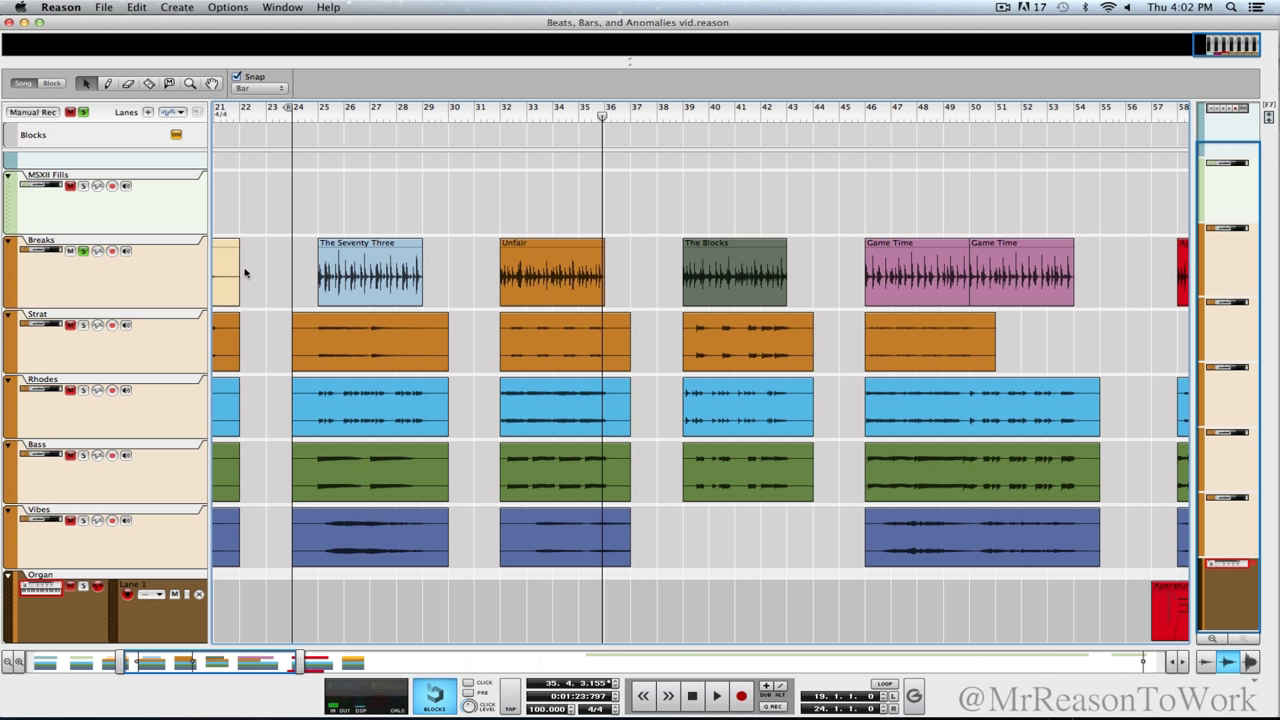
Step: Unsolo the Breaks track and set the song position to bar 24
click(84, 250)
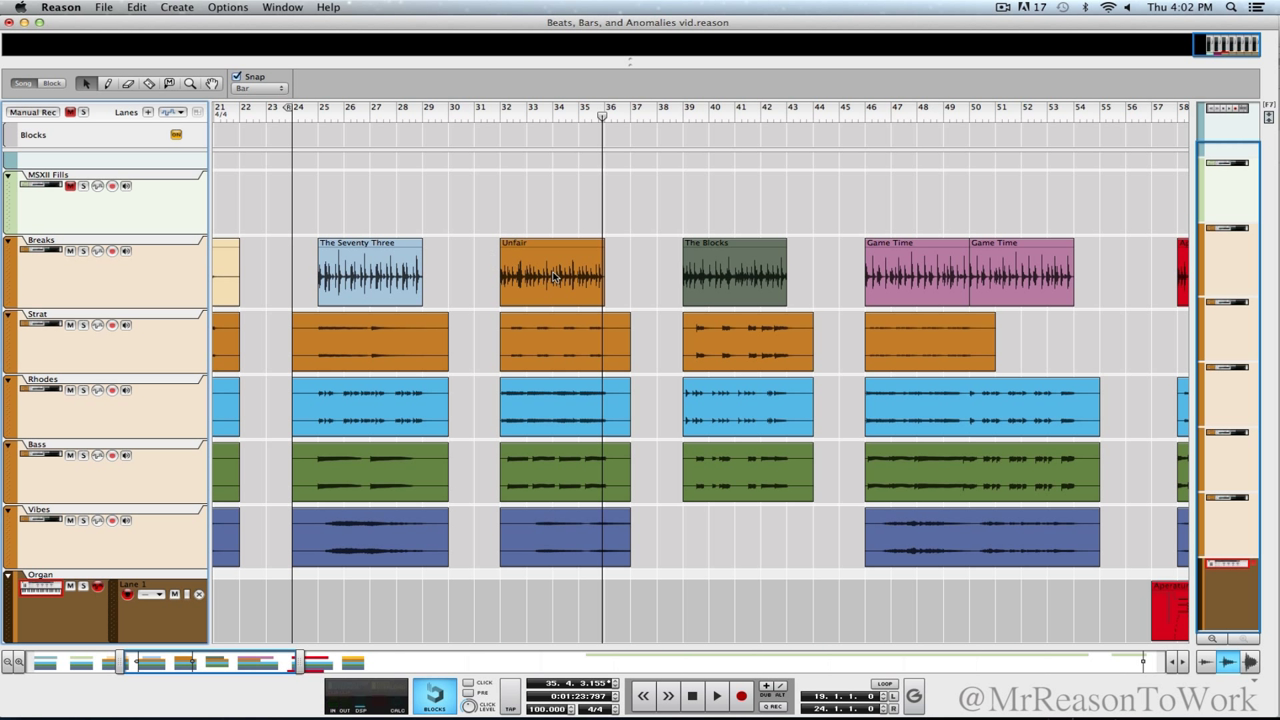
click(305, 115)
click(302, 115)
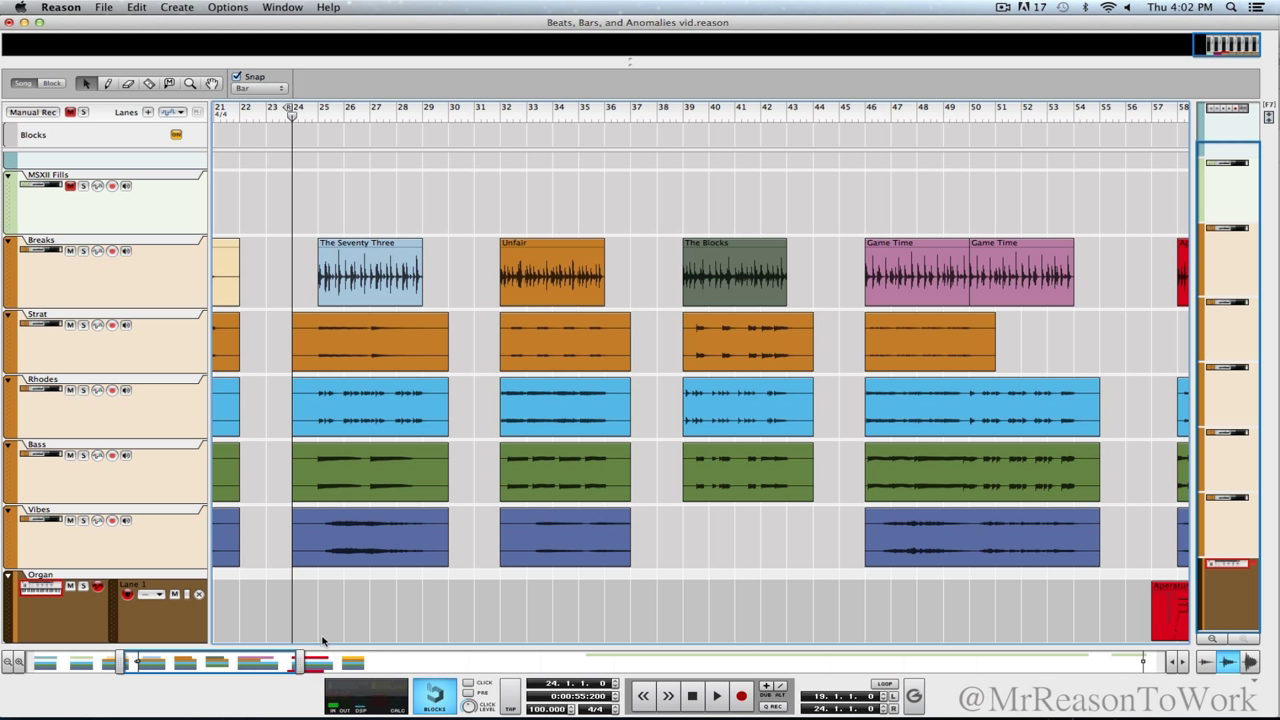
Step: Play the arrangement from bar 32, restarting once from bar 32
drag(298, 664, 308, 664)
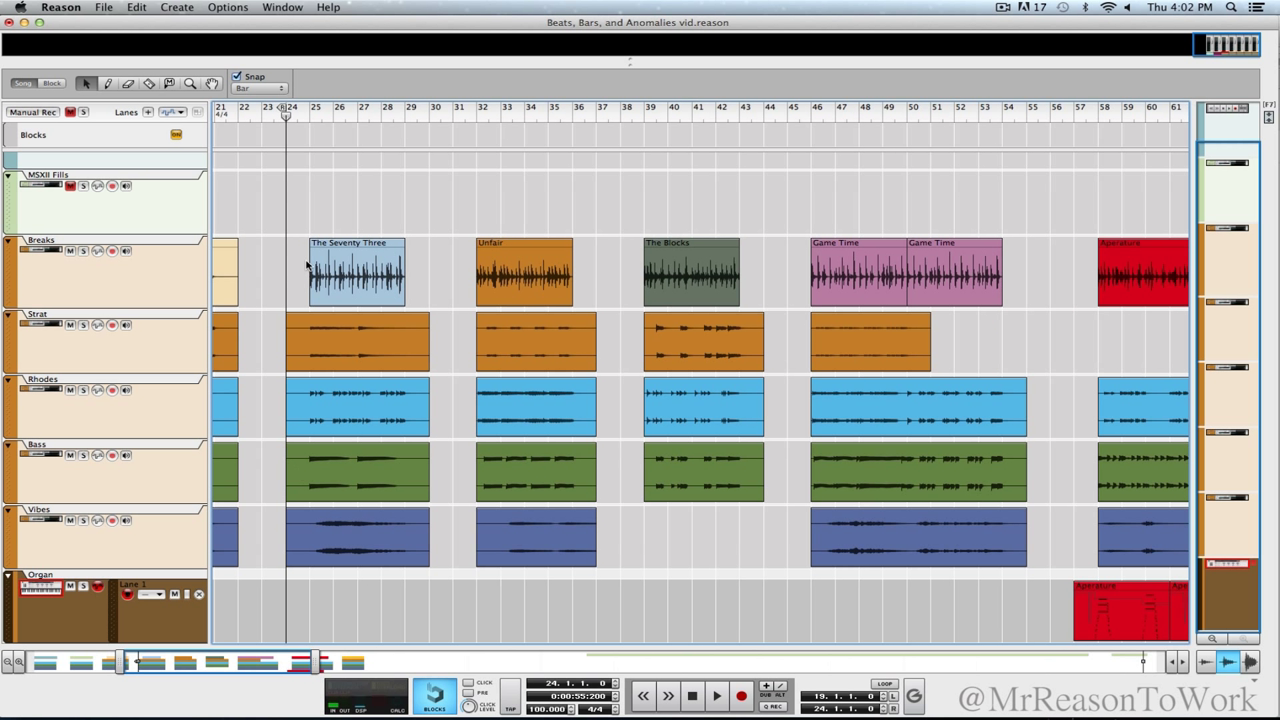
click(475, 118)
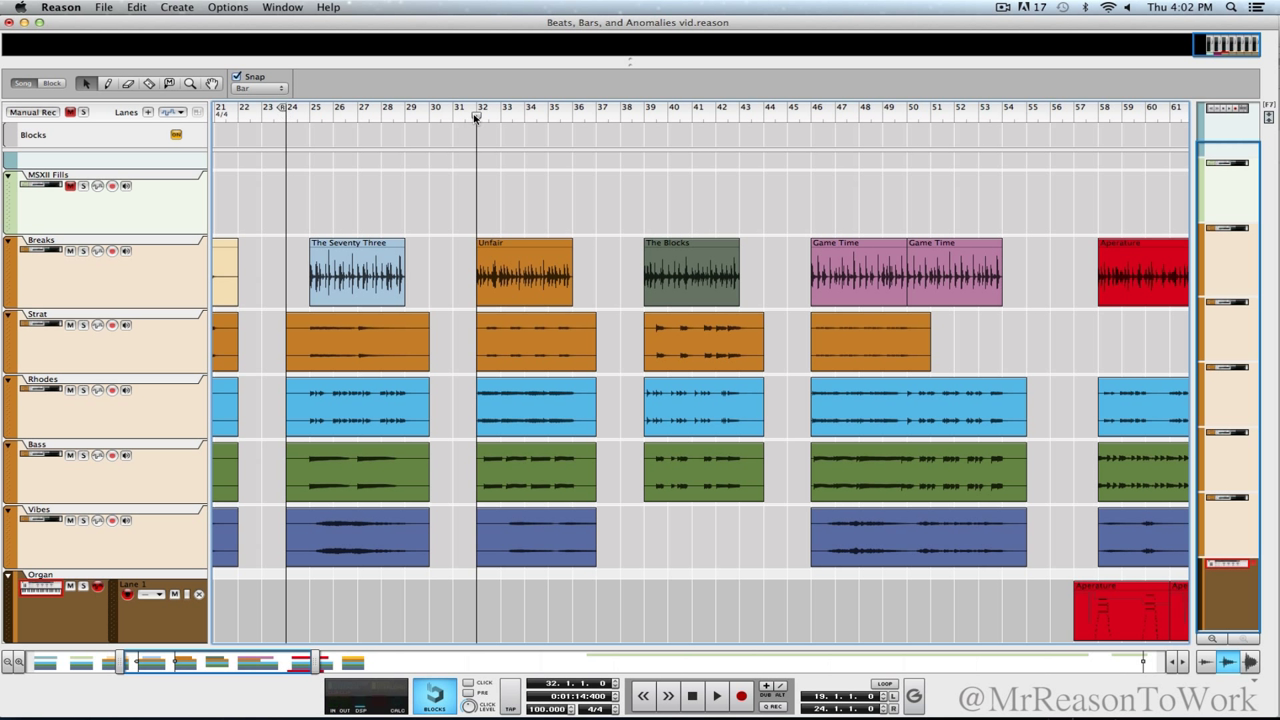
key(space)
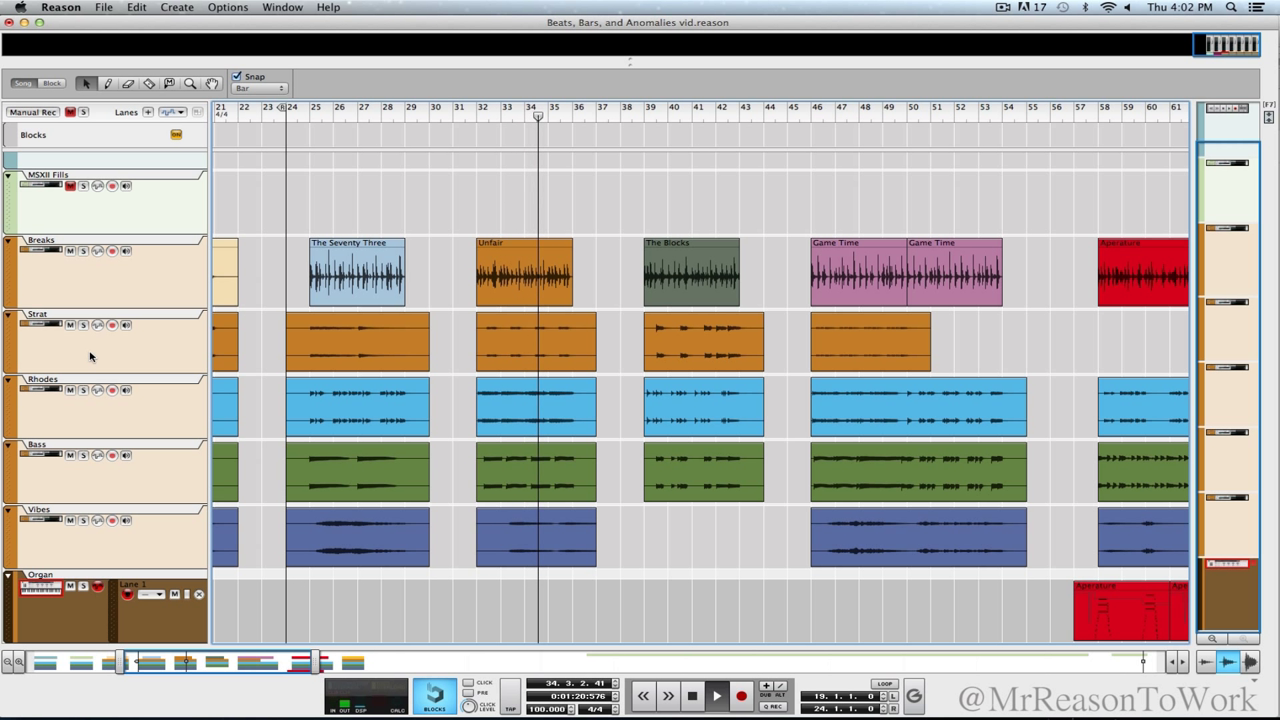
click(478, 114)
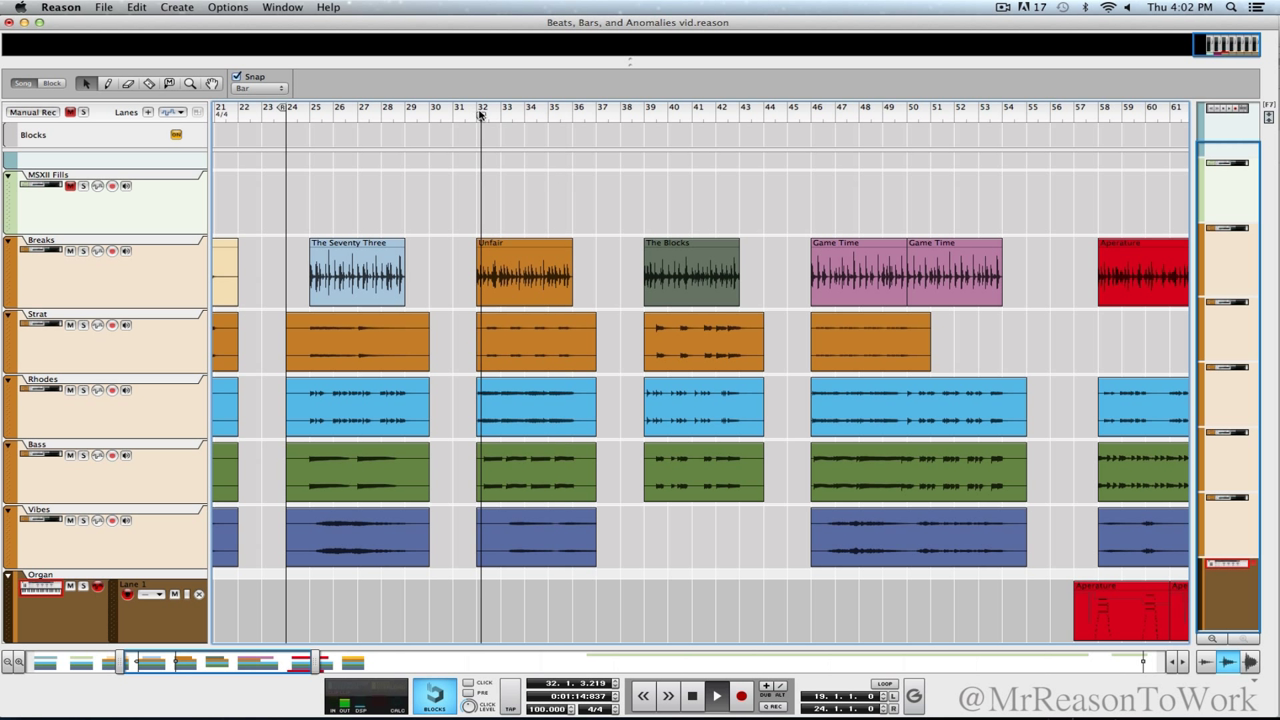
key(space)
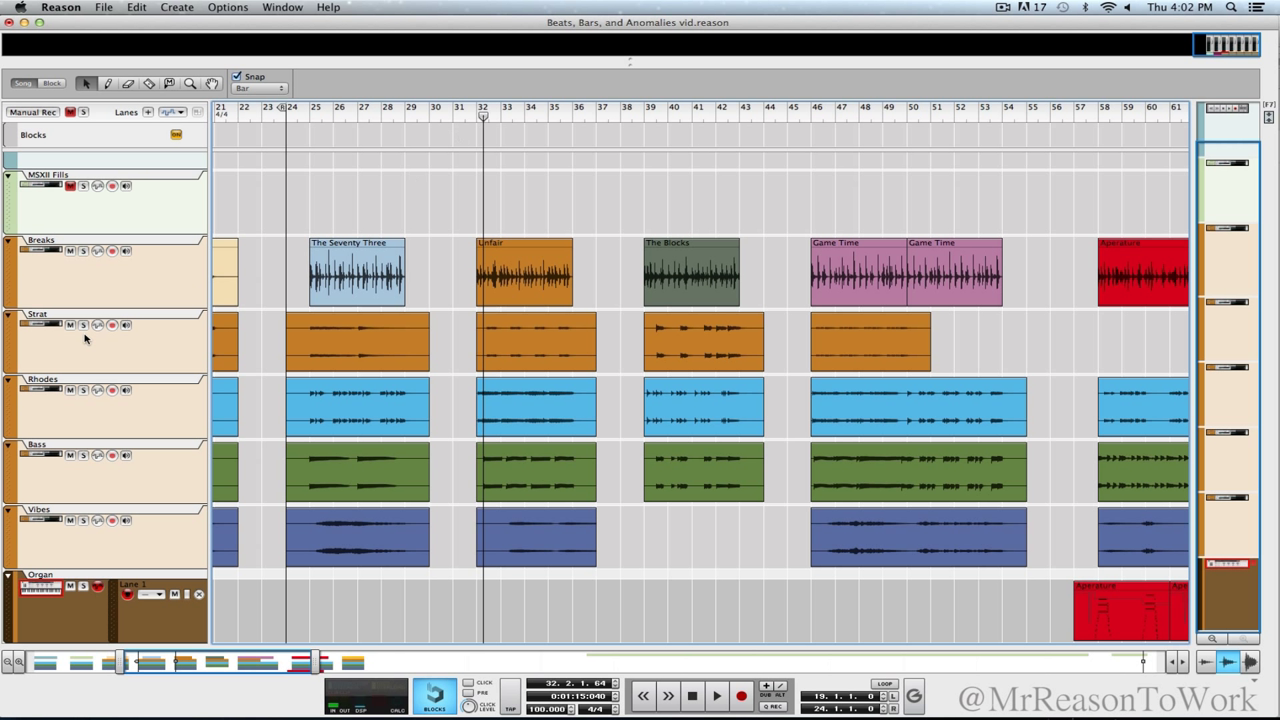
Step: Solo the Rhodes track and audition it from bar 32
click(84, 390)
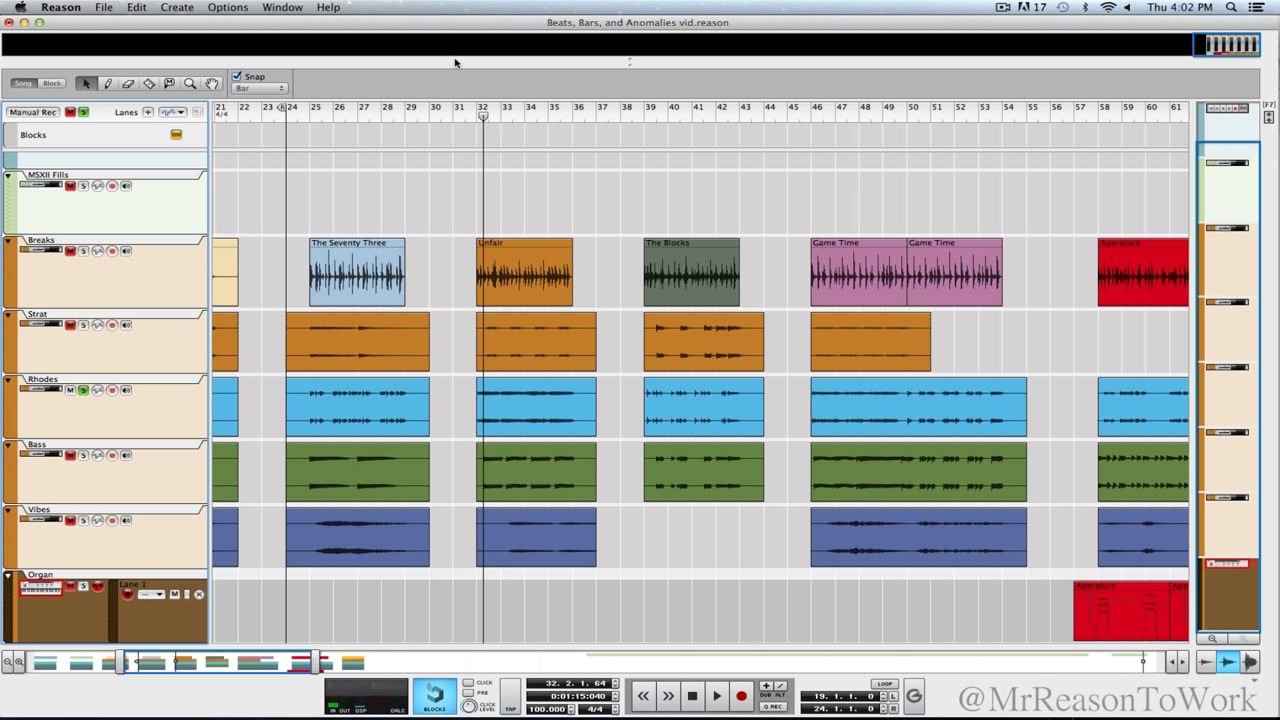
click(483, 118)
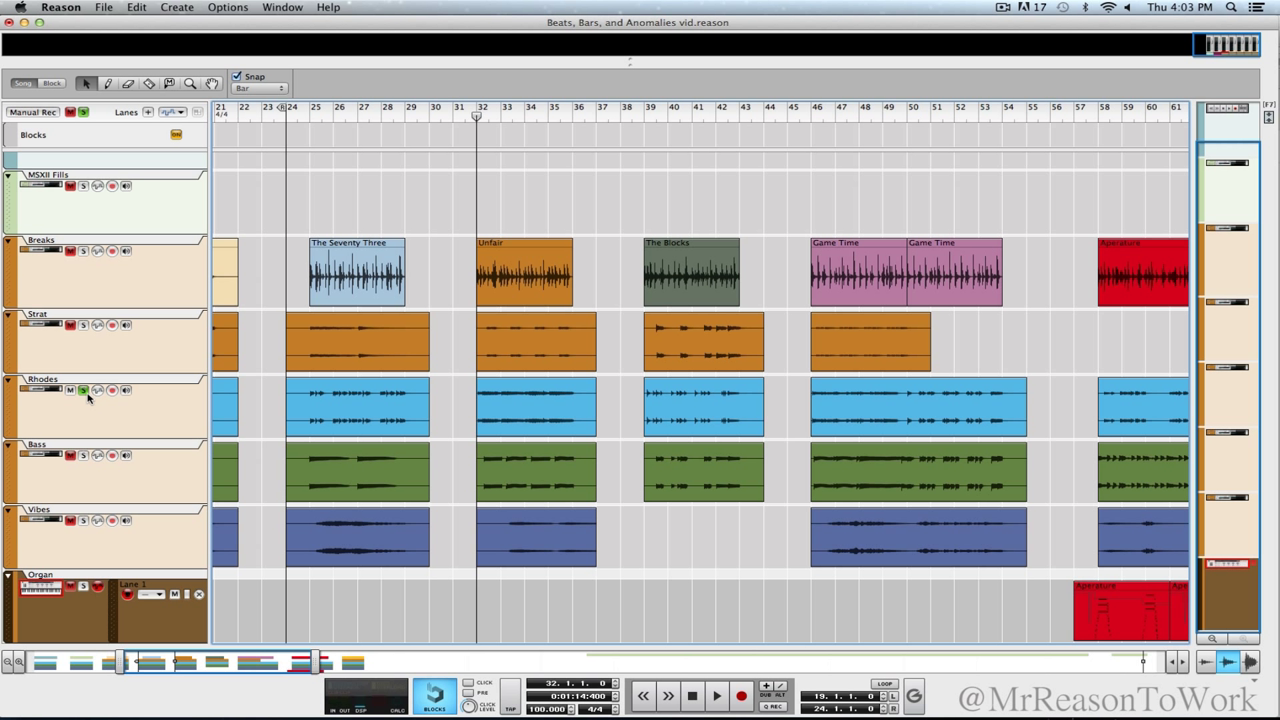
key(space)
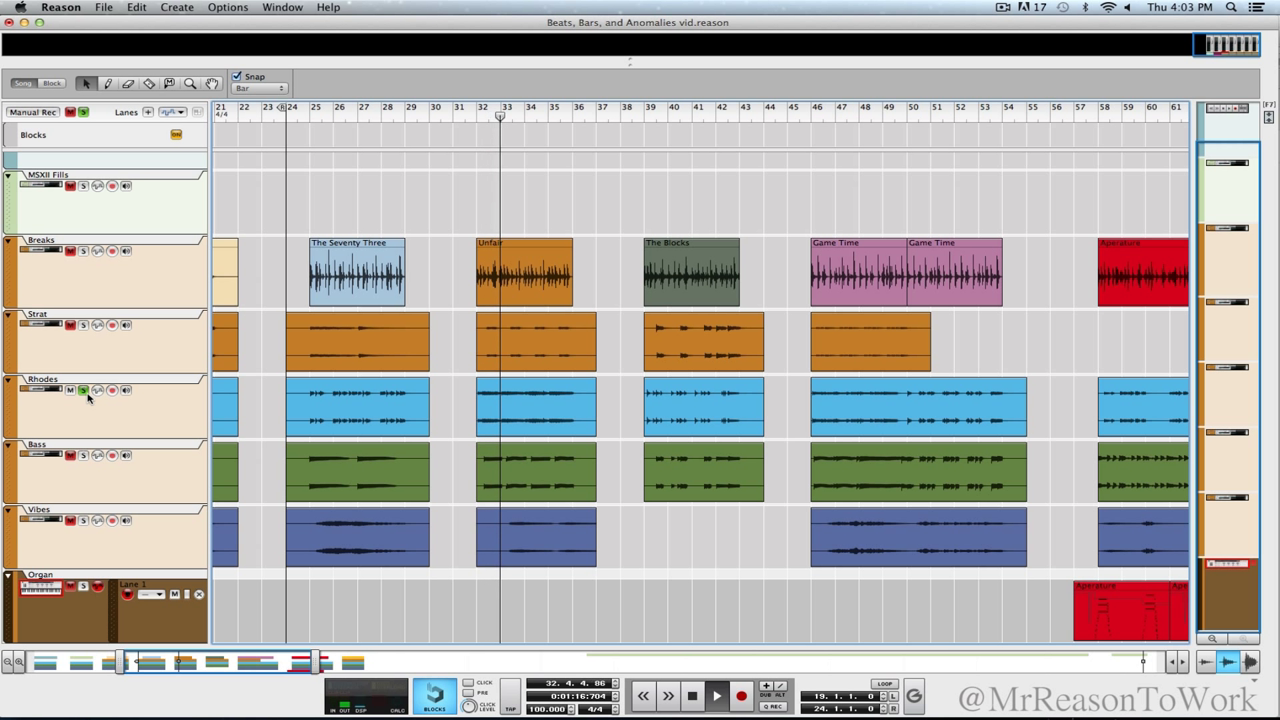
key(XF86AudioRaiseVolume)
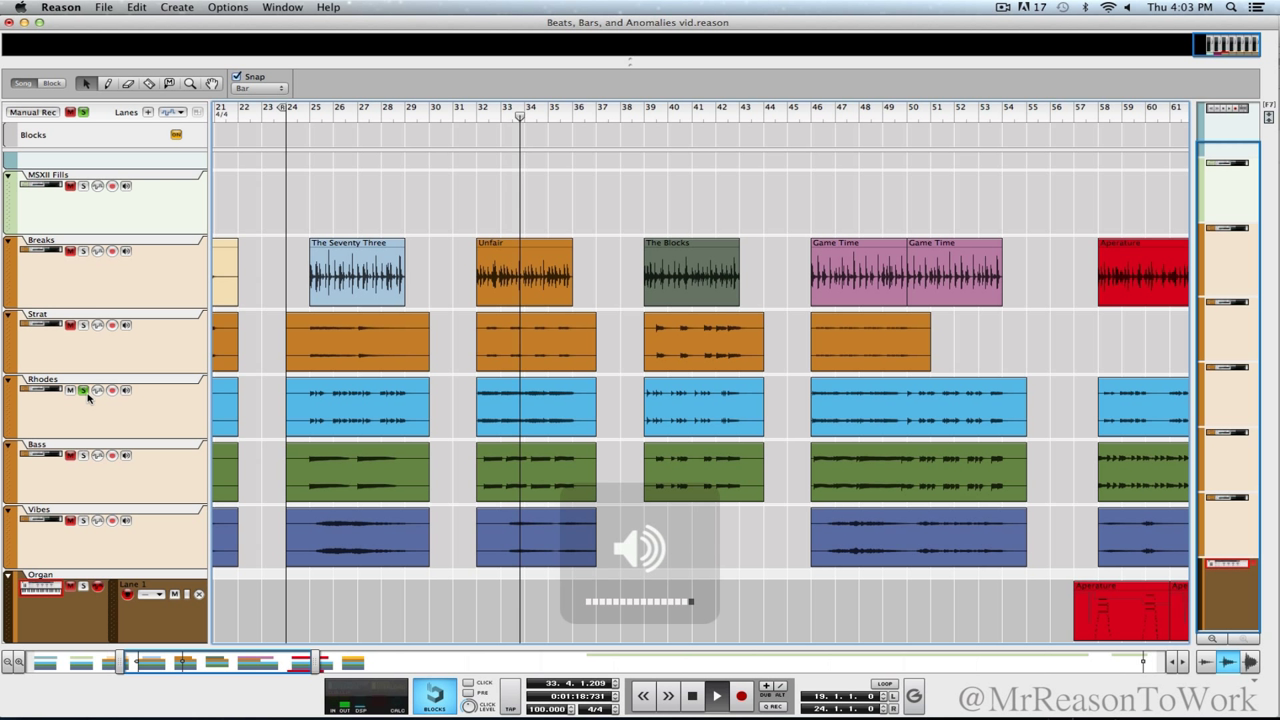
key(XF86AudioLowerVolume)
key(space)
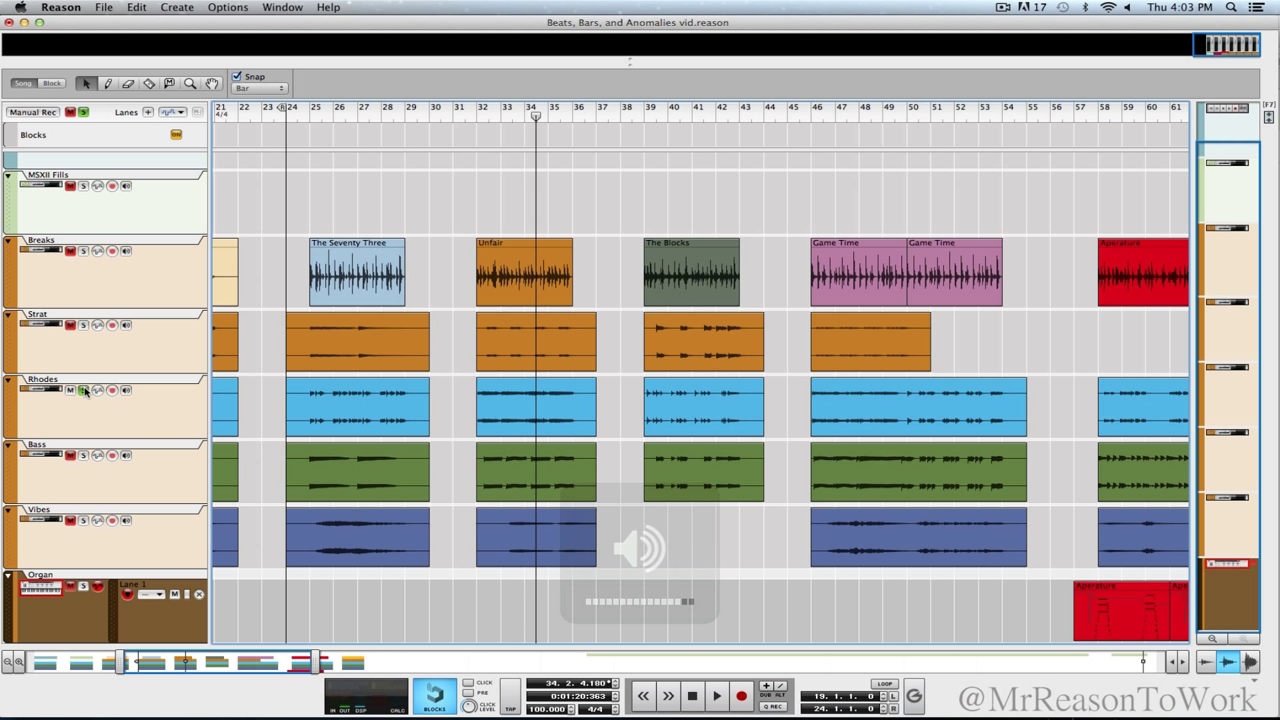
Step: Swap the solo from Rhodes to Bass and replay from bar 32
click(83, 389)
click(83, 455)
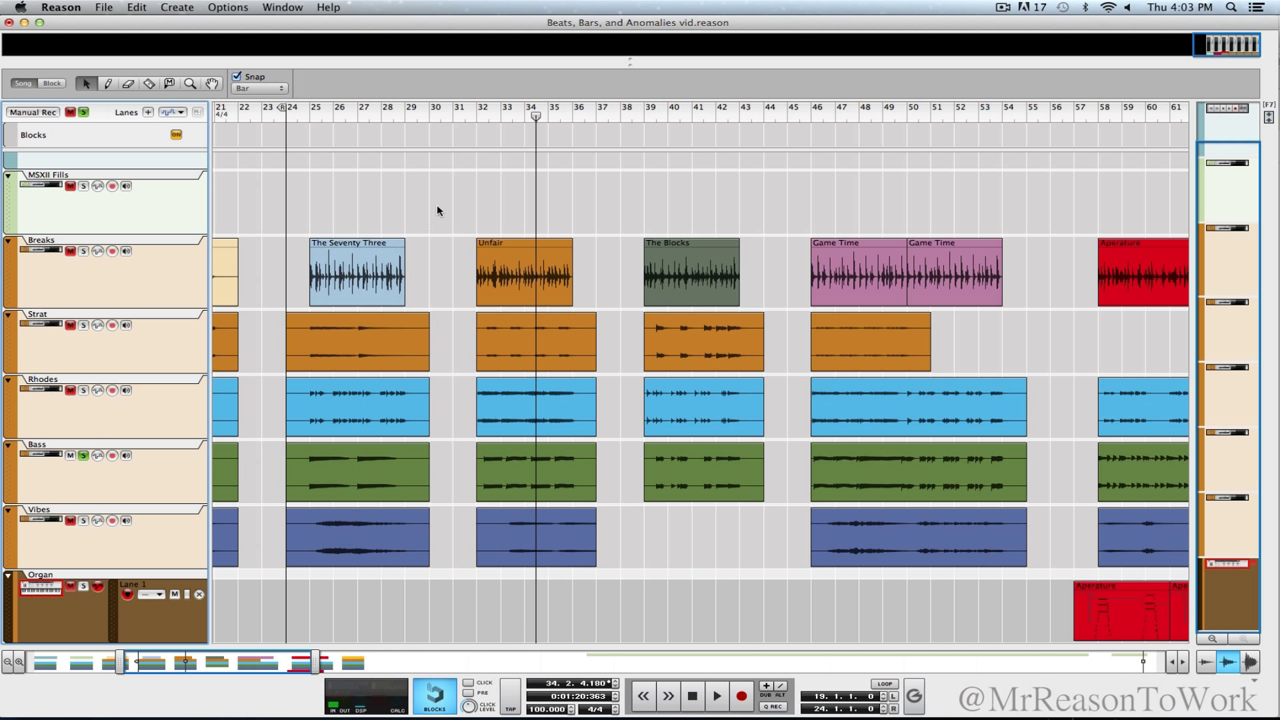
click(479, 116)
key(space)
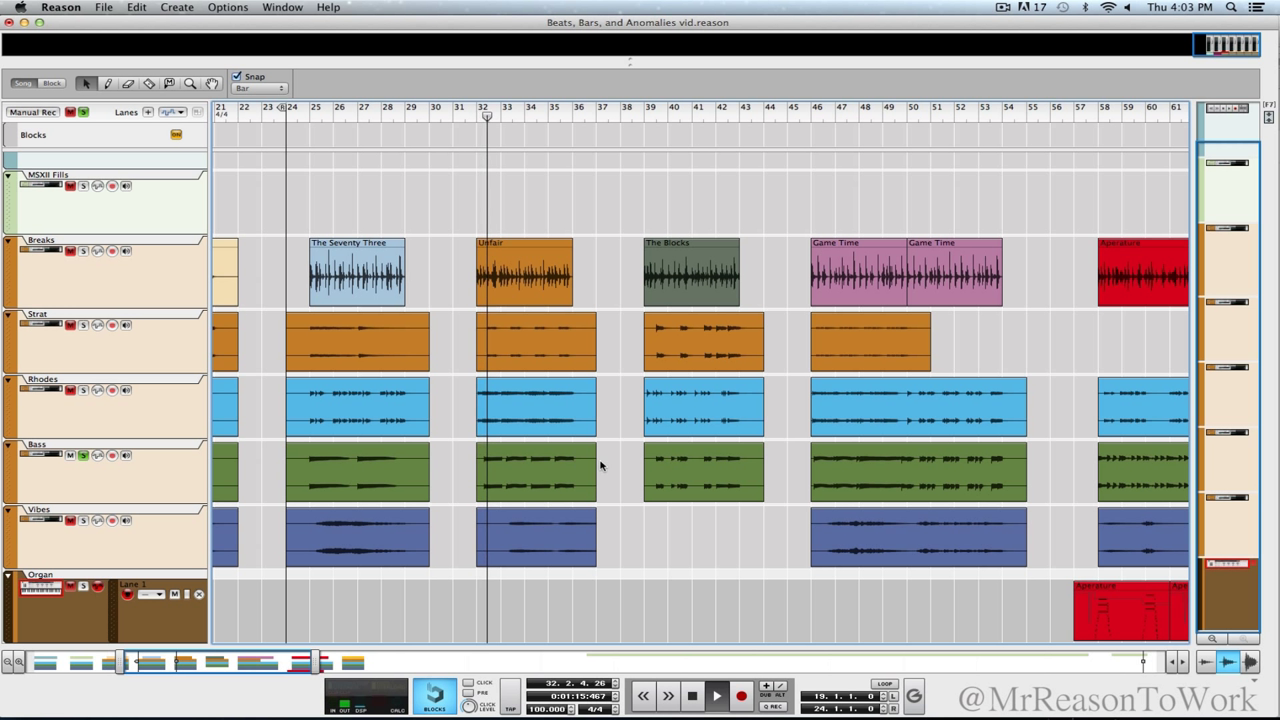
Step: Add Vibes and Strat to the soloed tracks, replay bar 32, then clear all solos
click(83, 520)
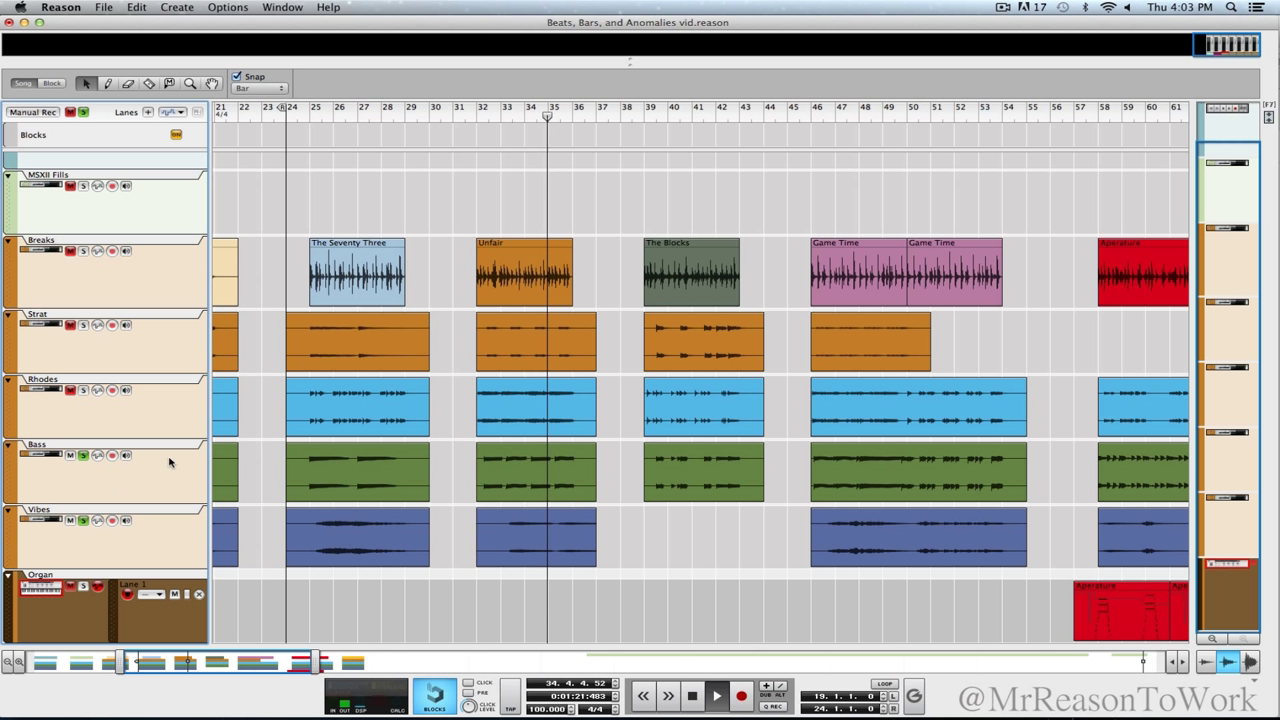
click(83, 326)
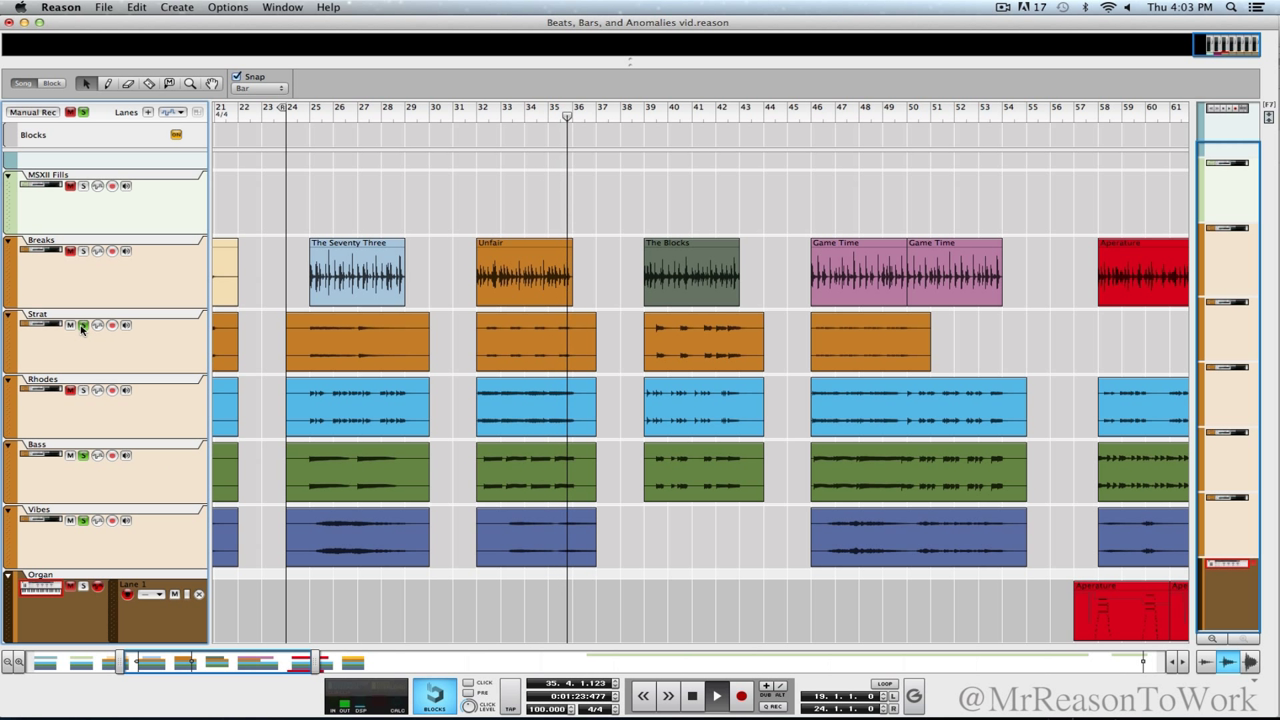
click(485, 110)
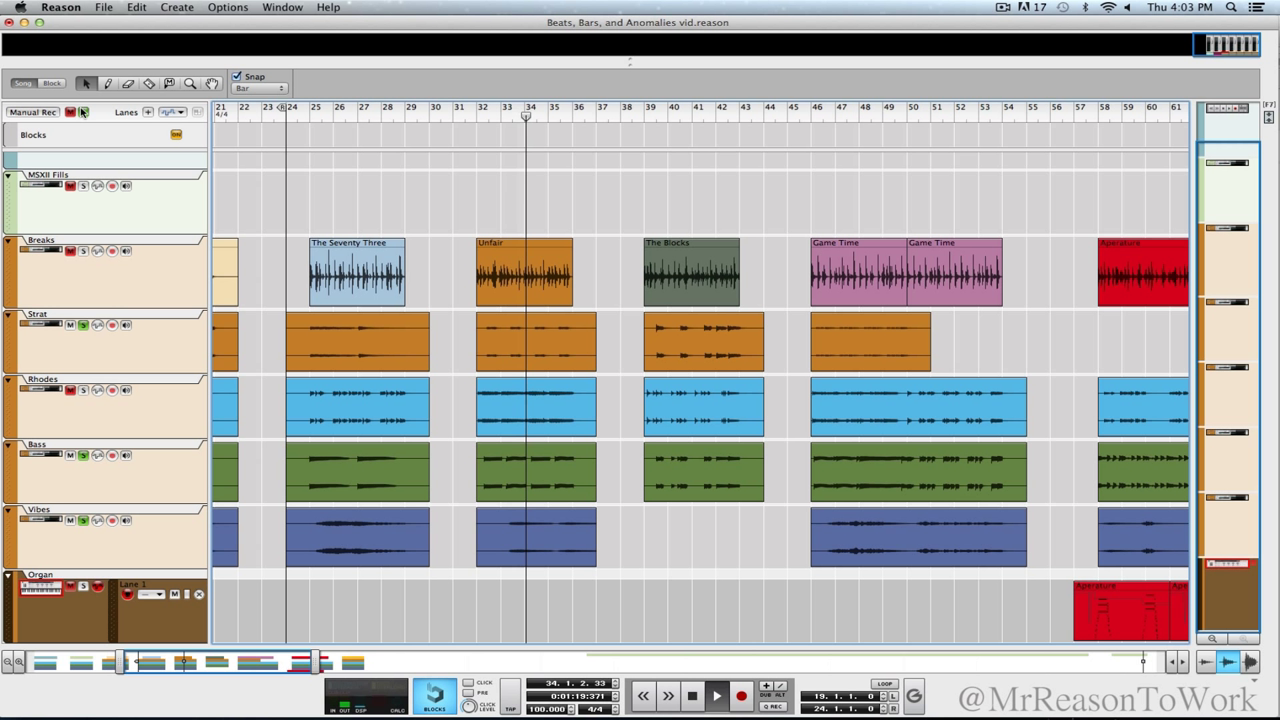
click(83, 111)
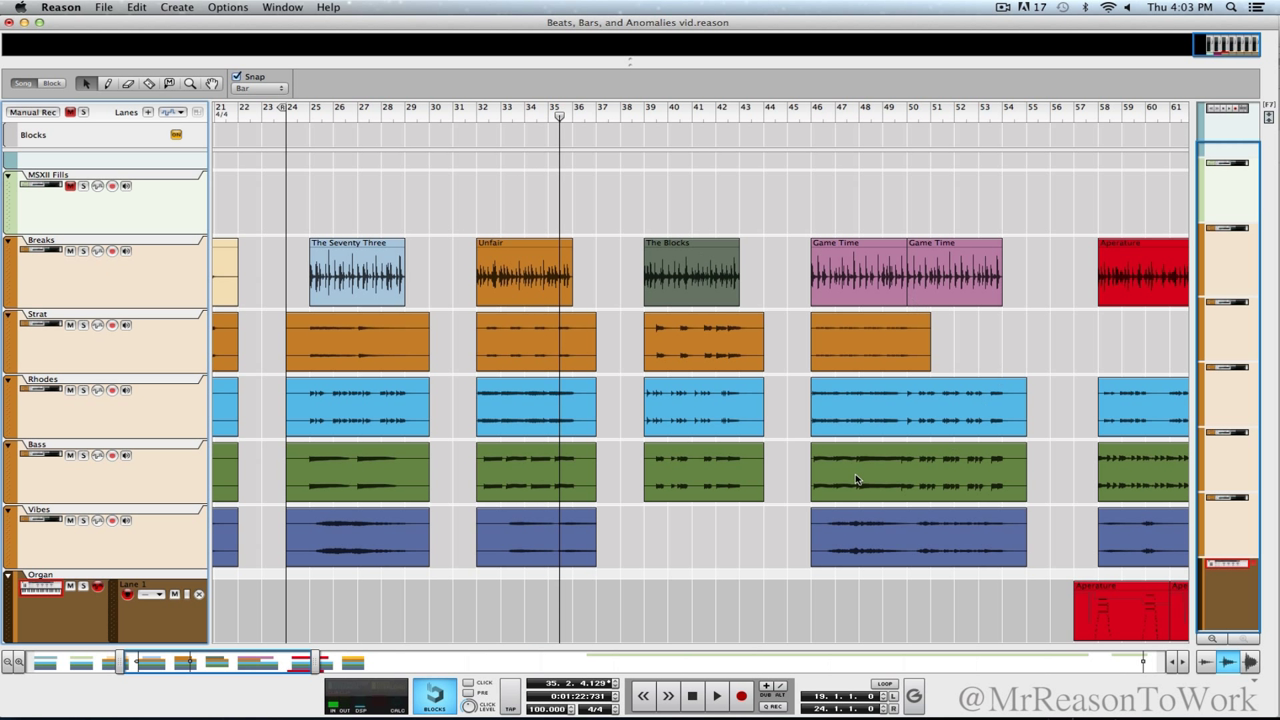
drag(283, 664, 432, 662)
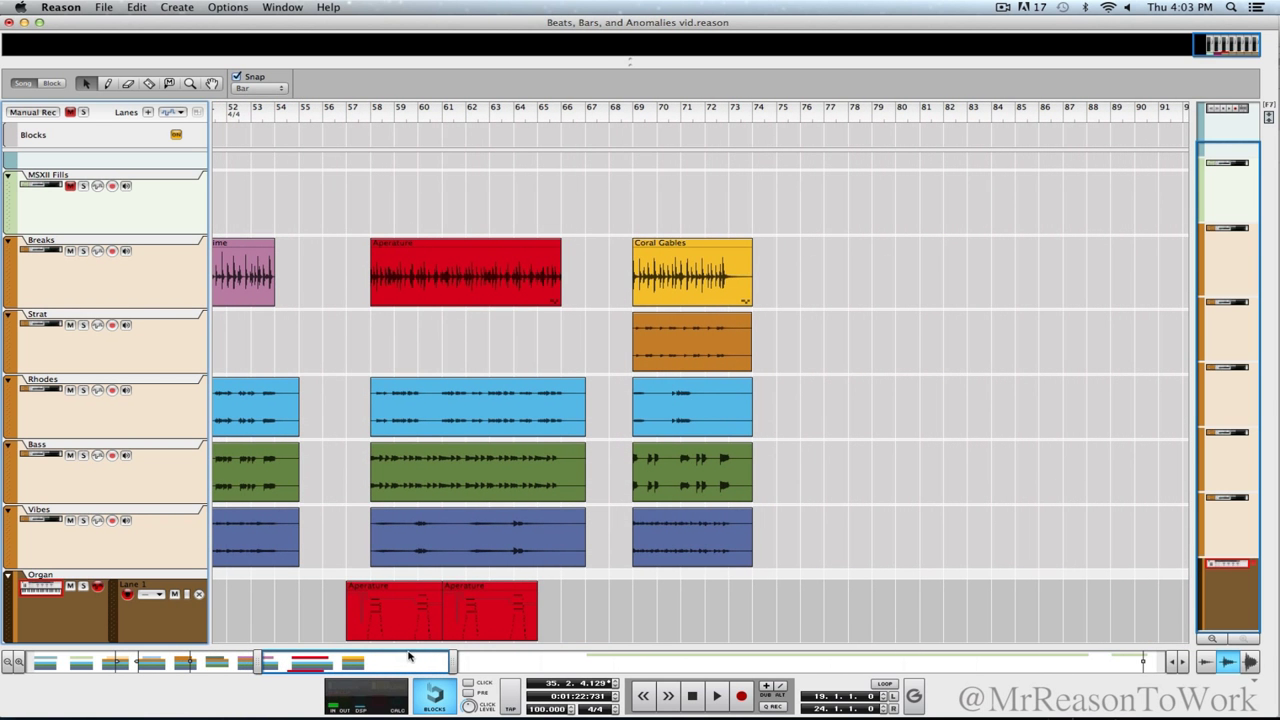
Step: Zoom to bars 52–68 and play from bar 57 through the Aperture section, stopping near bar 65
click(18, 663)
click(18, 663)
click(18, 663)
click(18, 663)
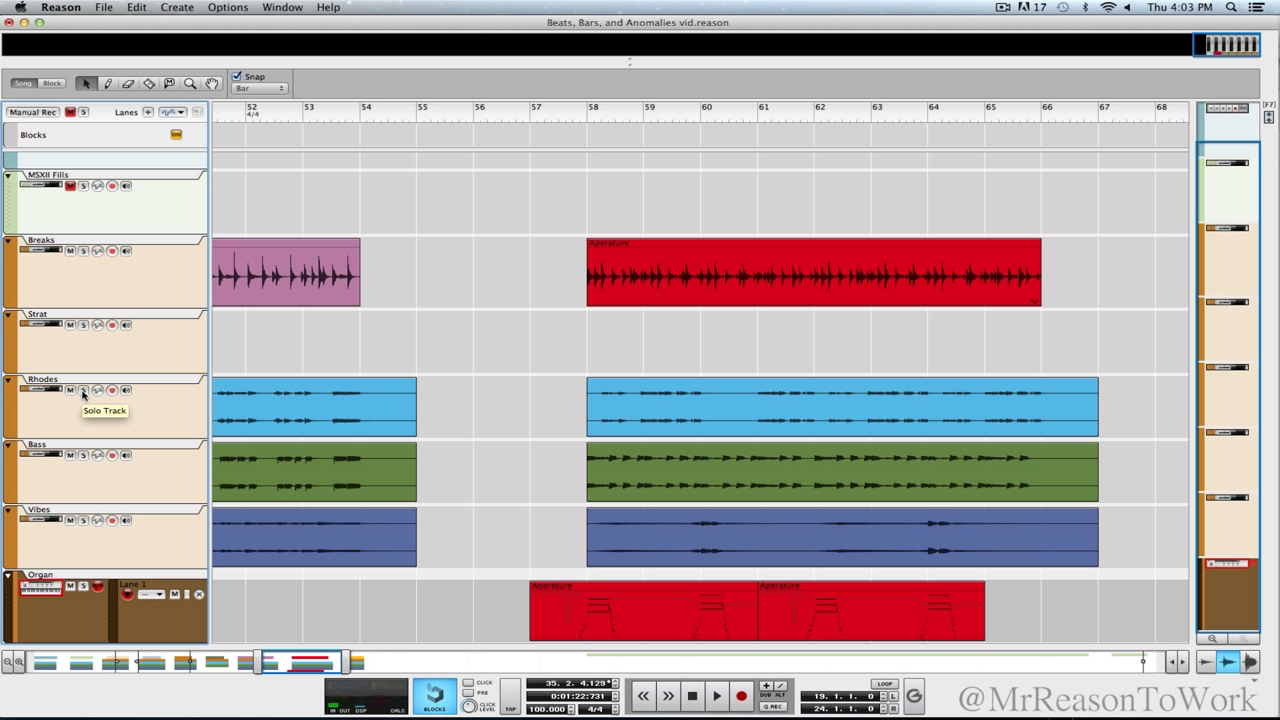
click(537, 115)
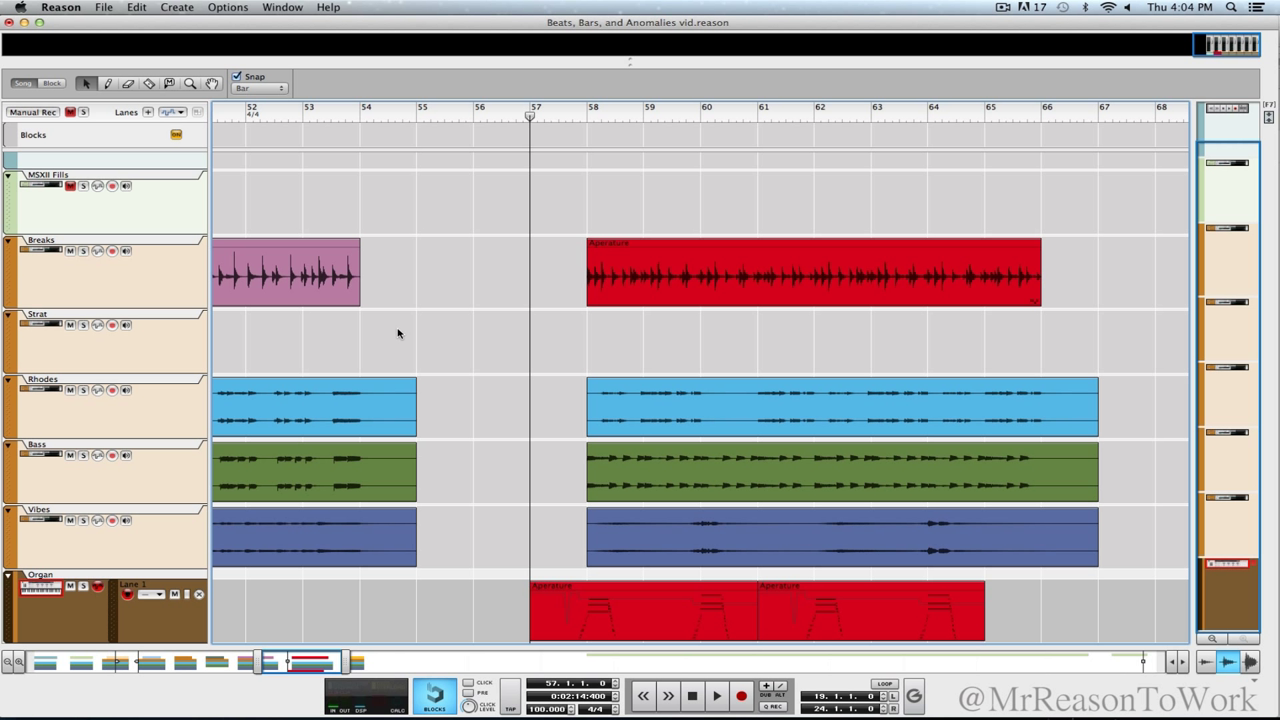
key(space)
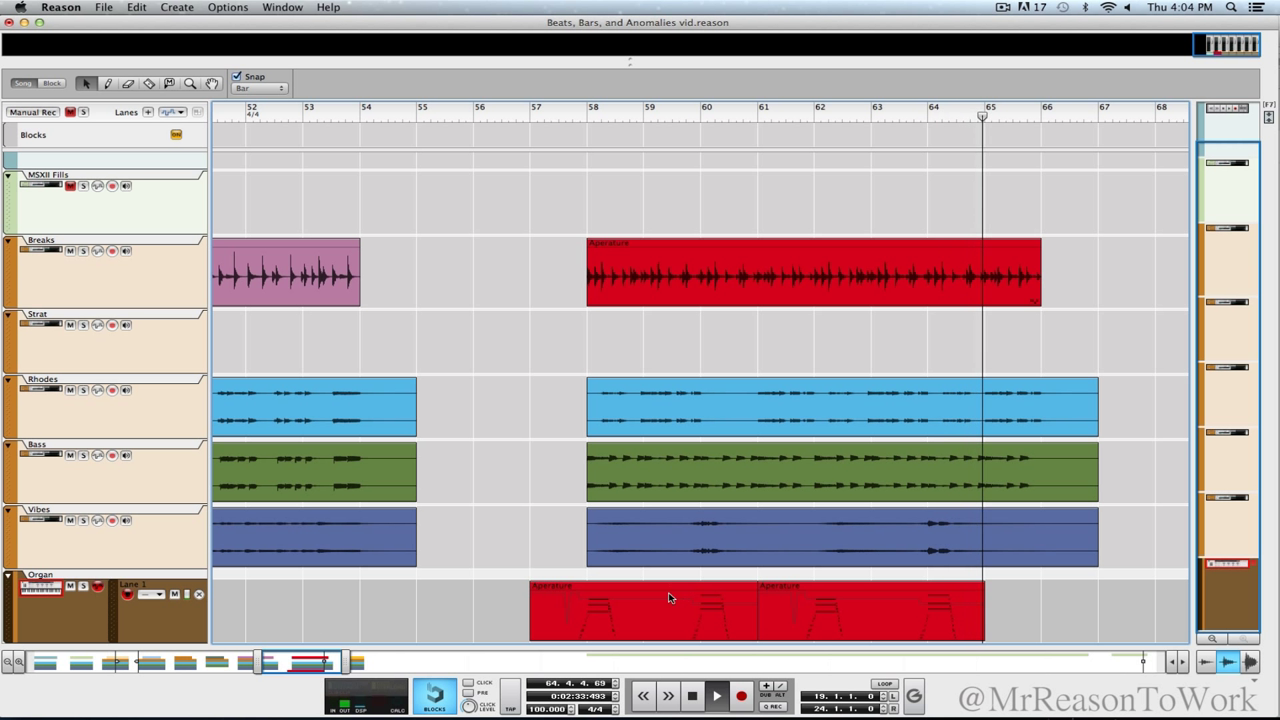
click(691, 696)
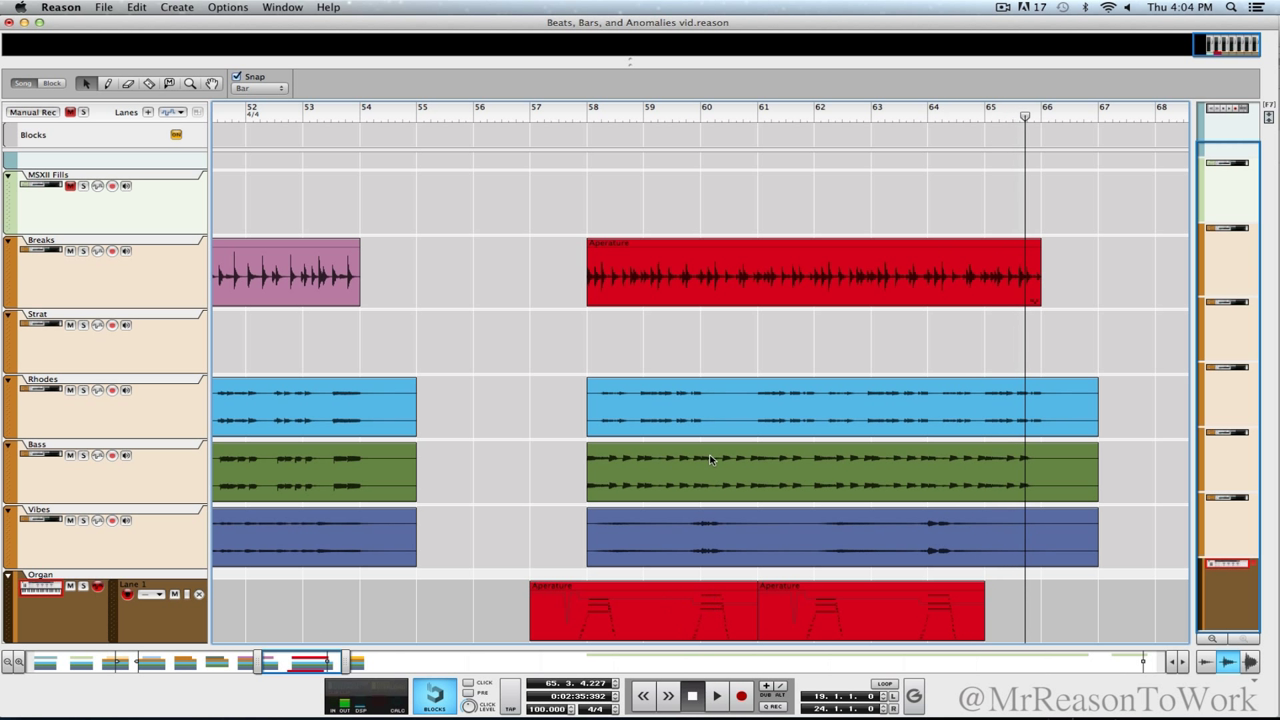
drag(296, 668, 315, 668)
Step: Solo the Breaks track and play it alone from bar 58 until about bar 61
click(20, 663)
click(20, 663)
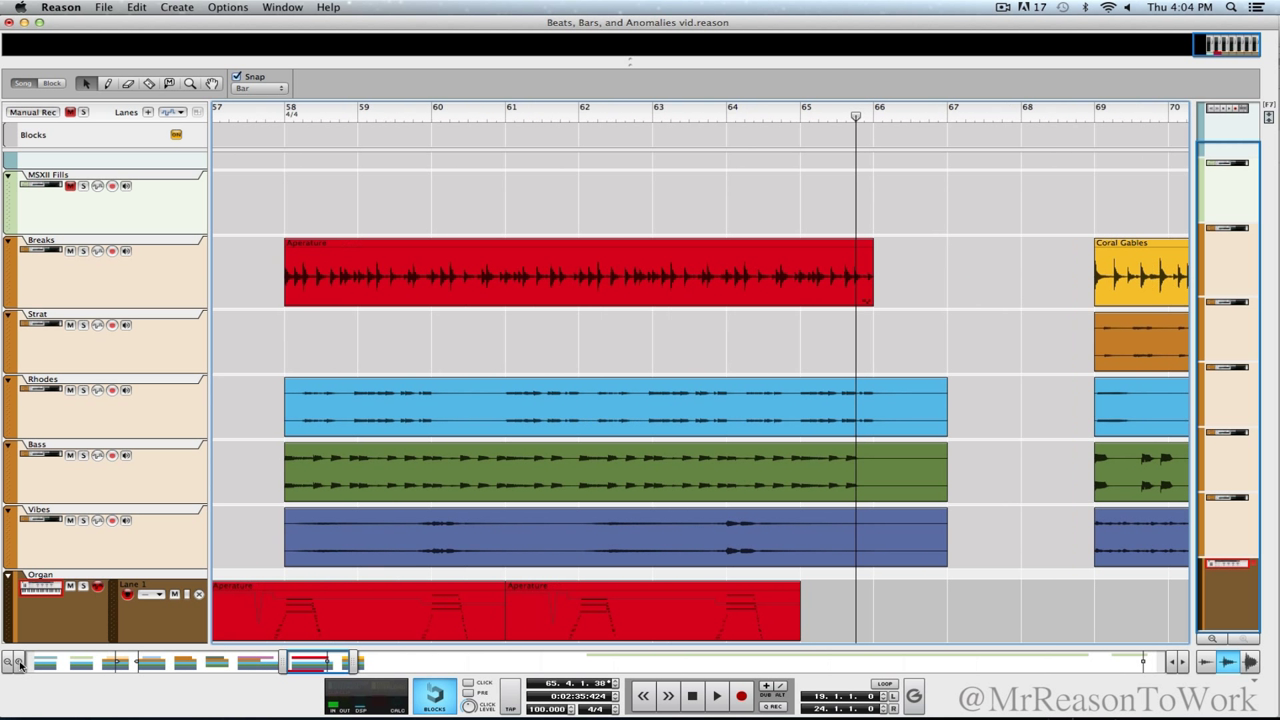
click(20, 663)
drag(337, 668, 330, 670)
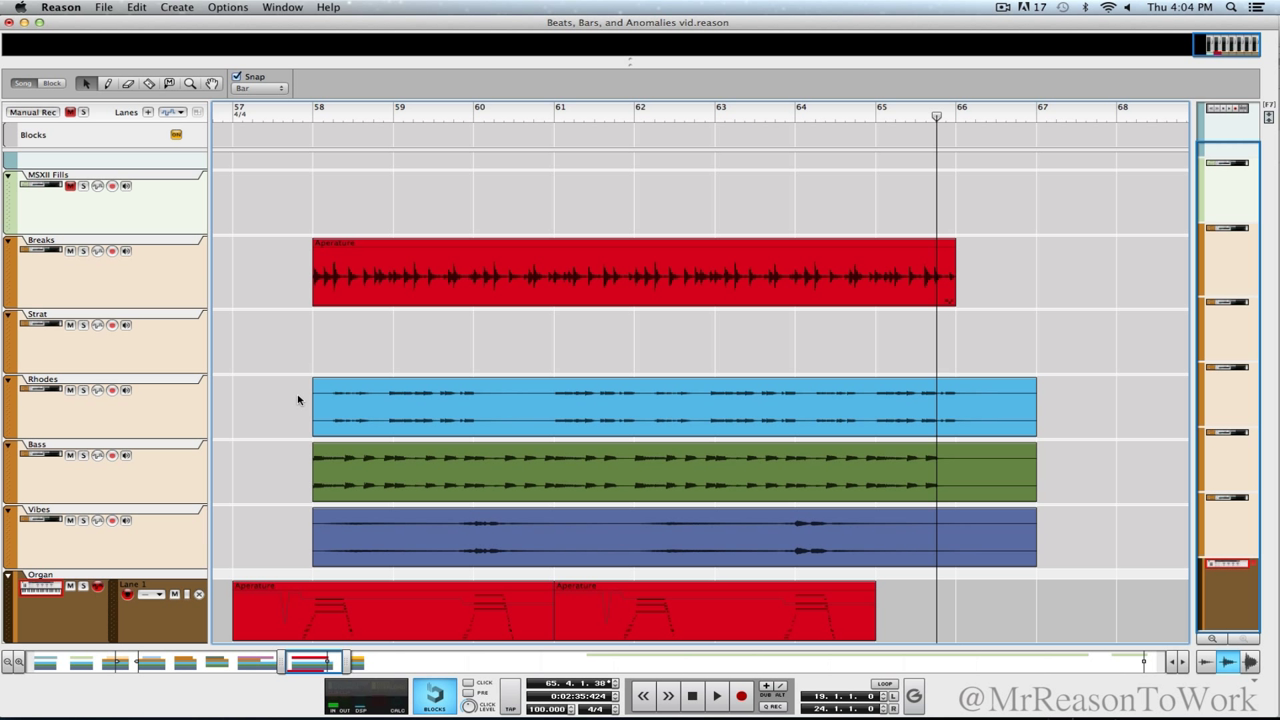
click(83, 250)
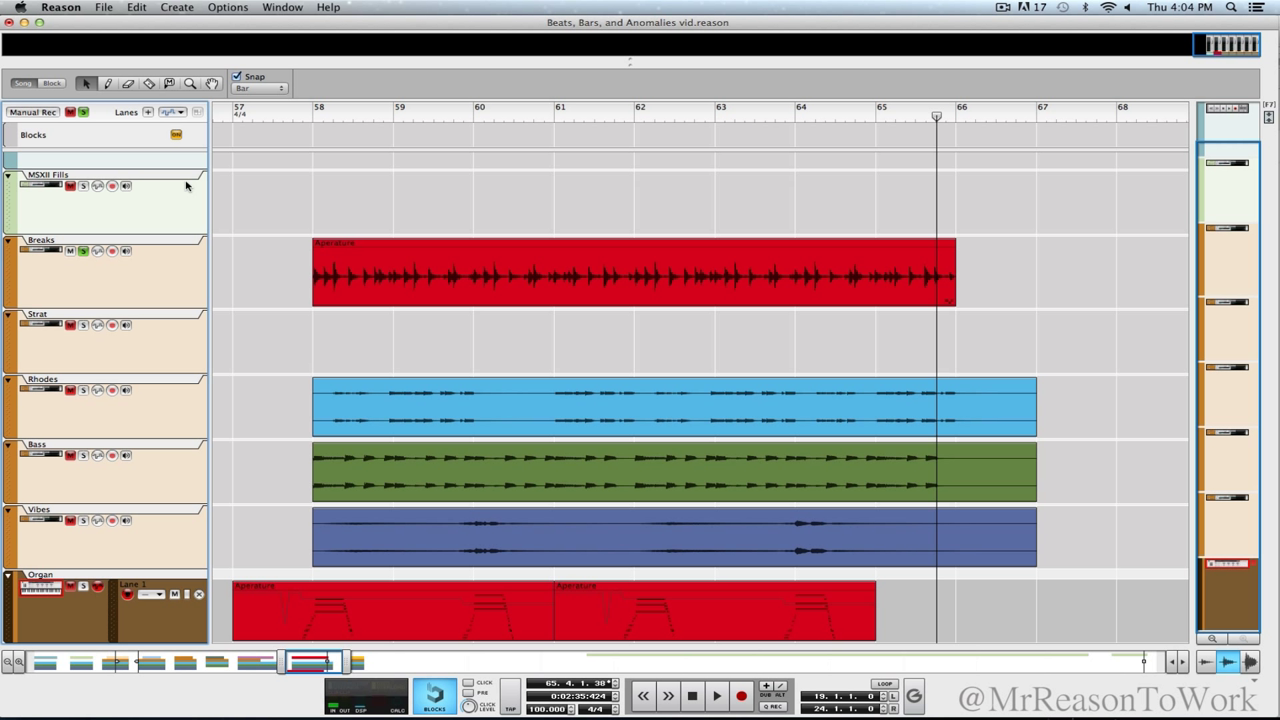
click(312, 116)
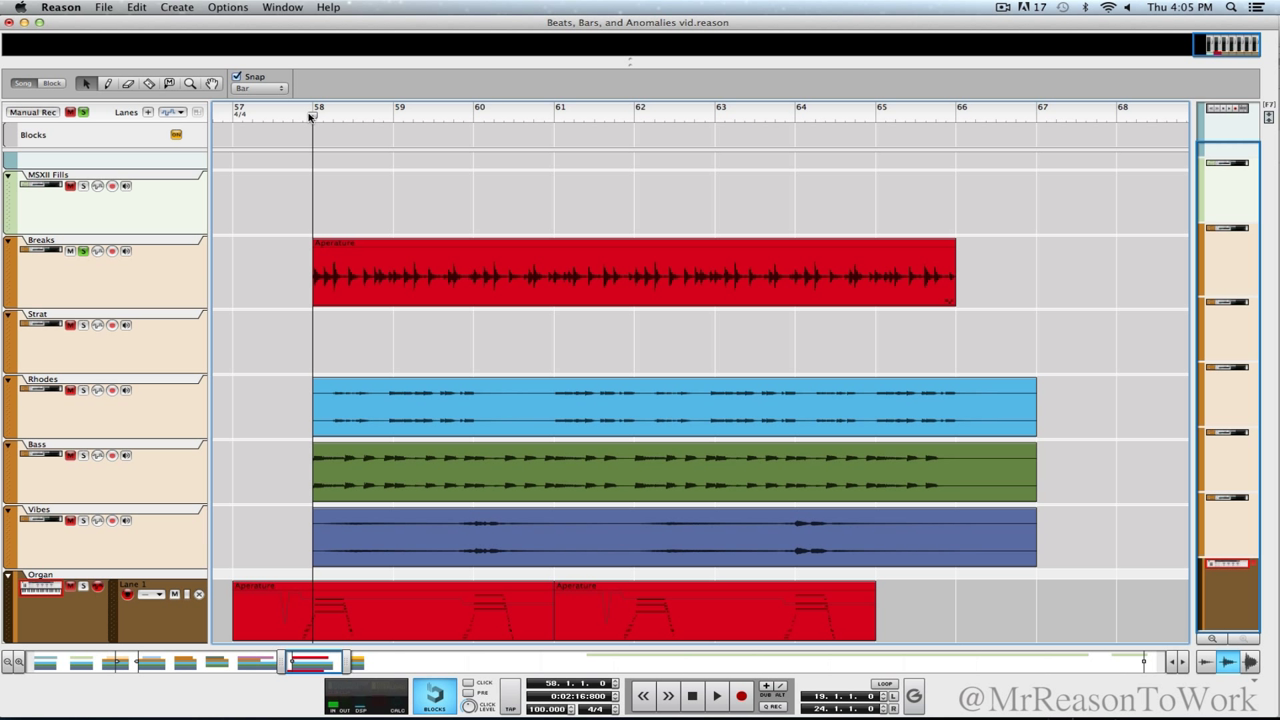
key(space)
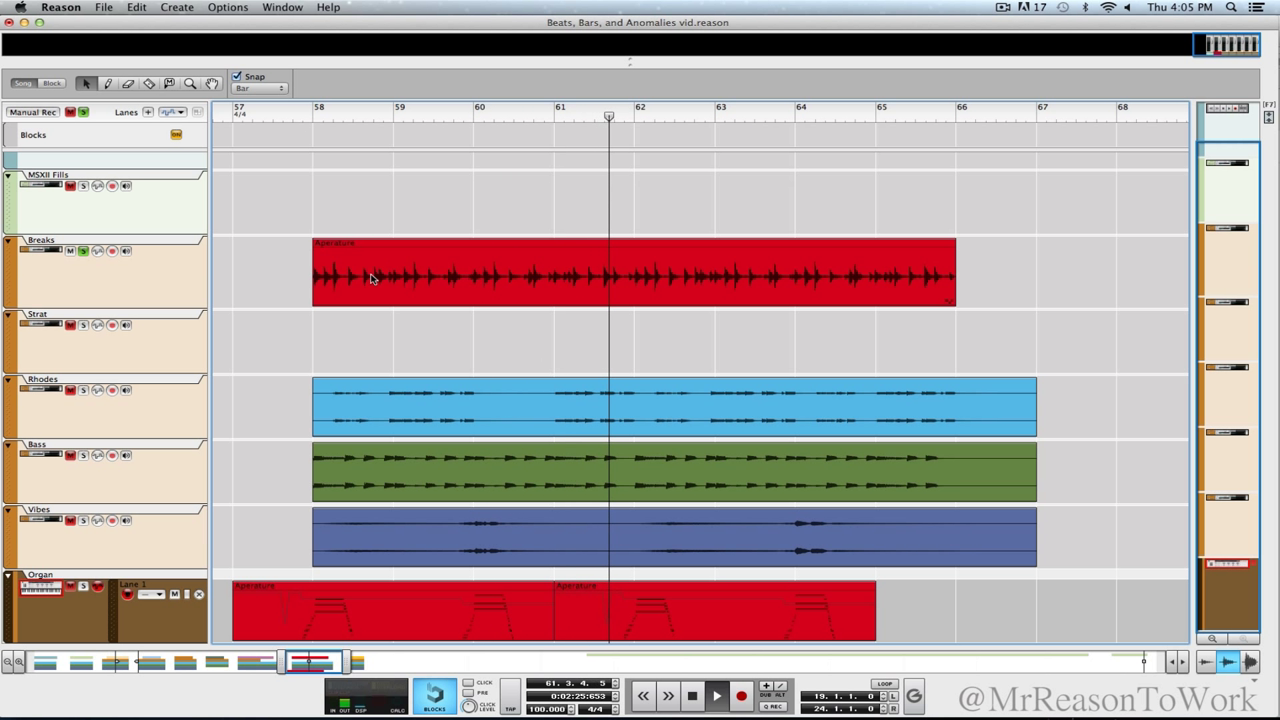
key(space)
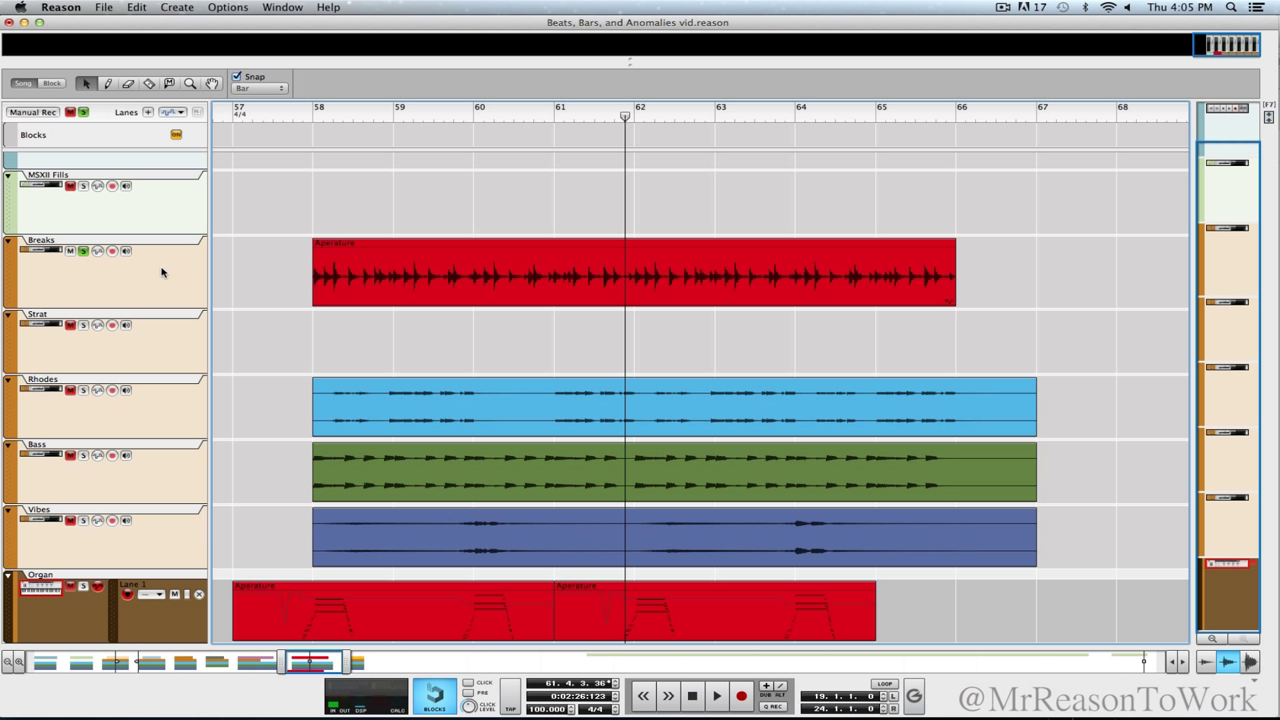
Step: Create an NN-XT Advanced Sampler and place its rack device below the Strat device
click(104, 7)
mouse_move(180, 9)
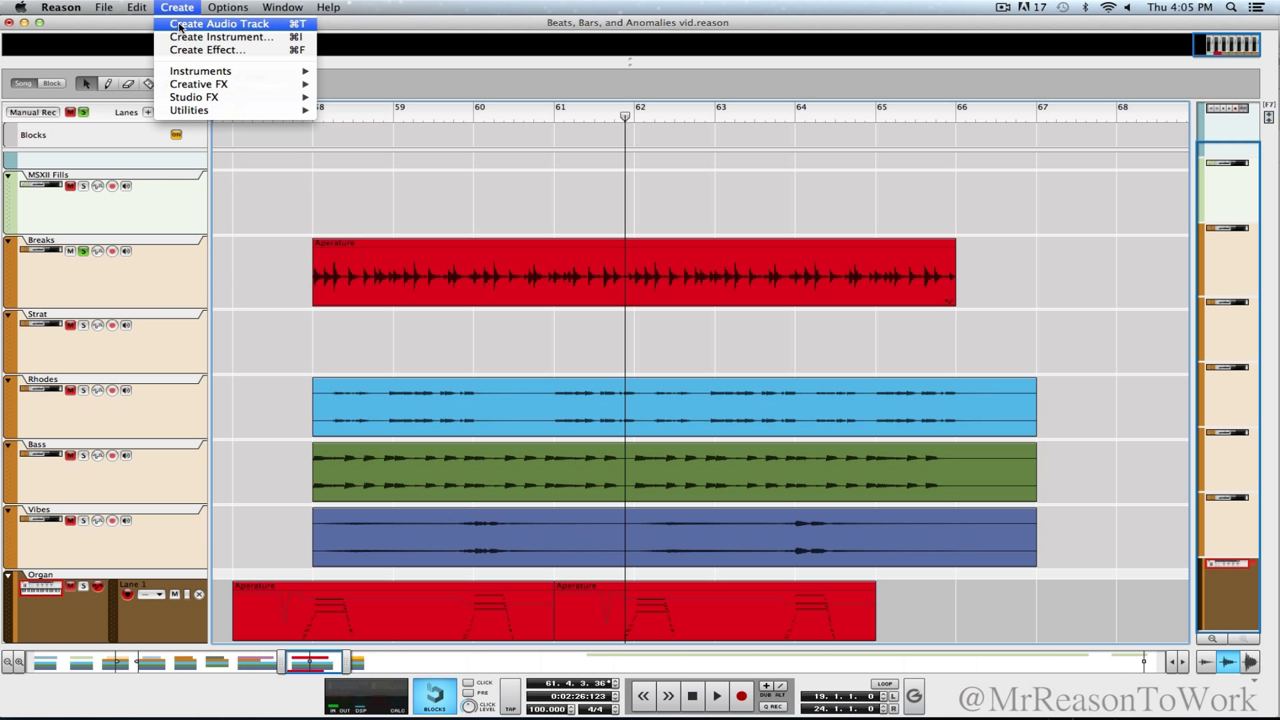
mouse_move(192, 72)
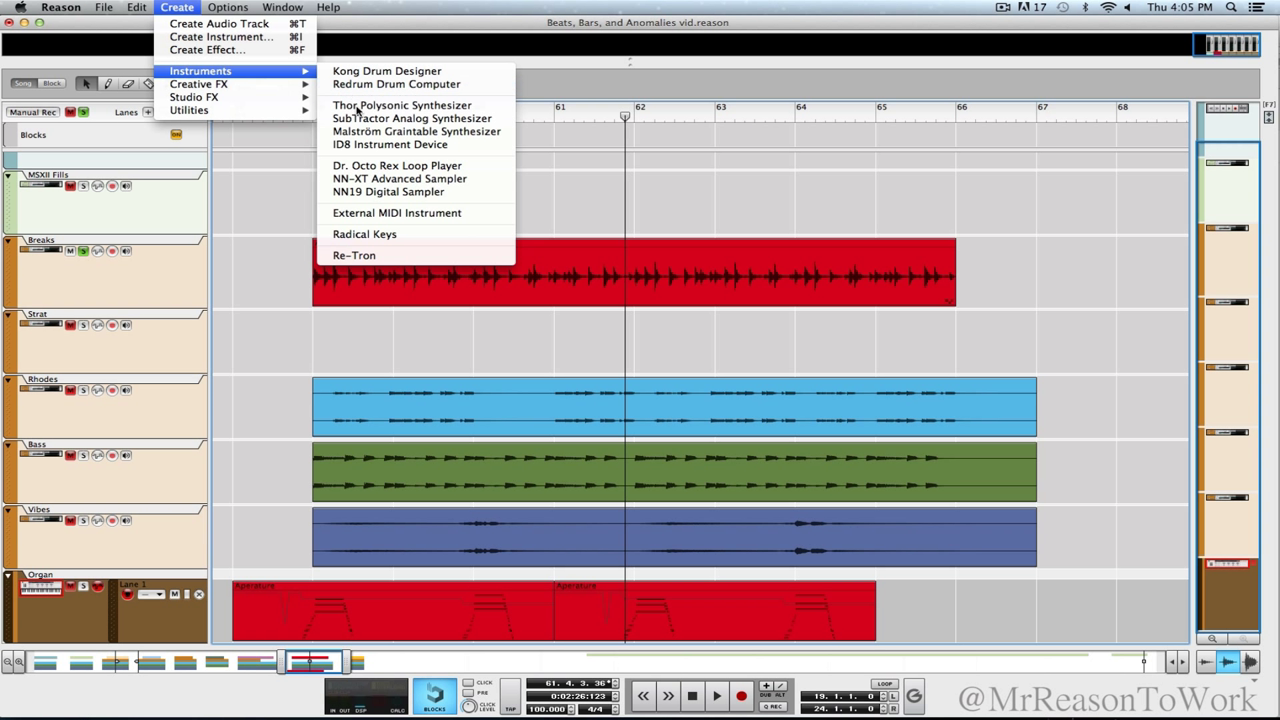
click(393, 179)
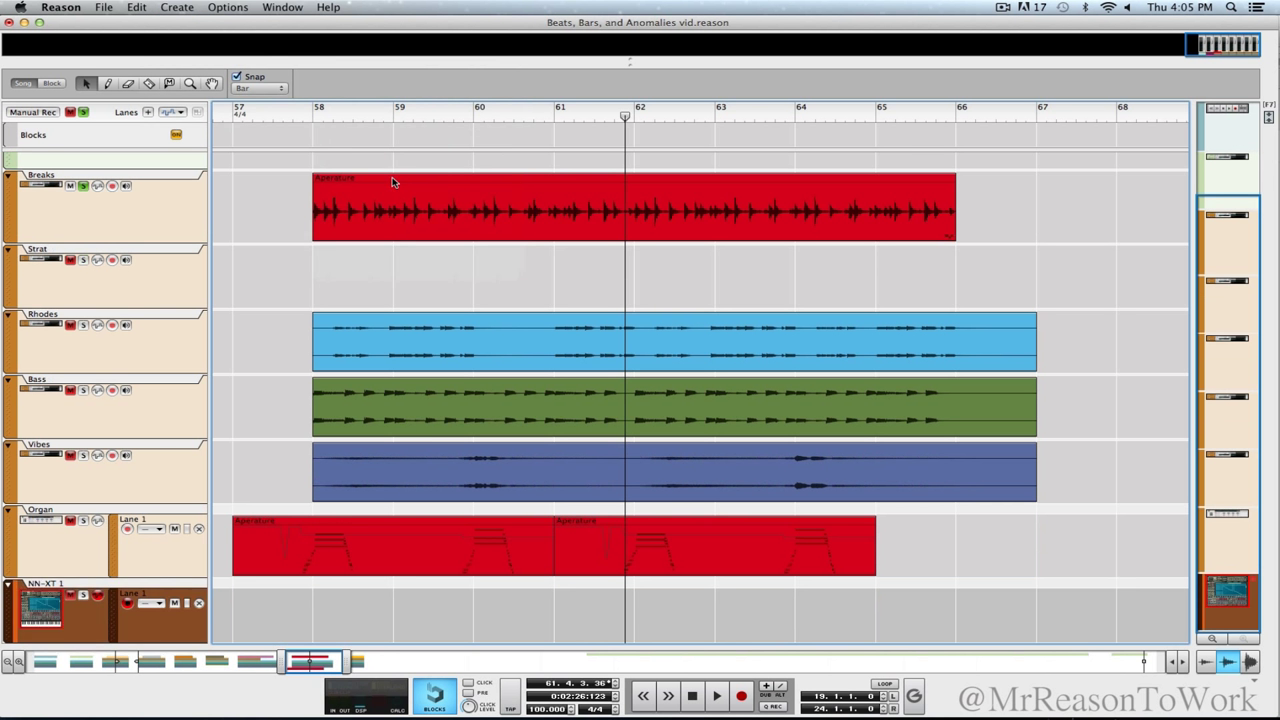
key(F6)
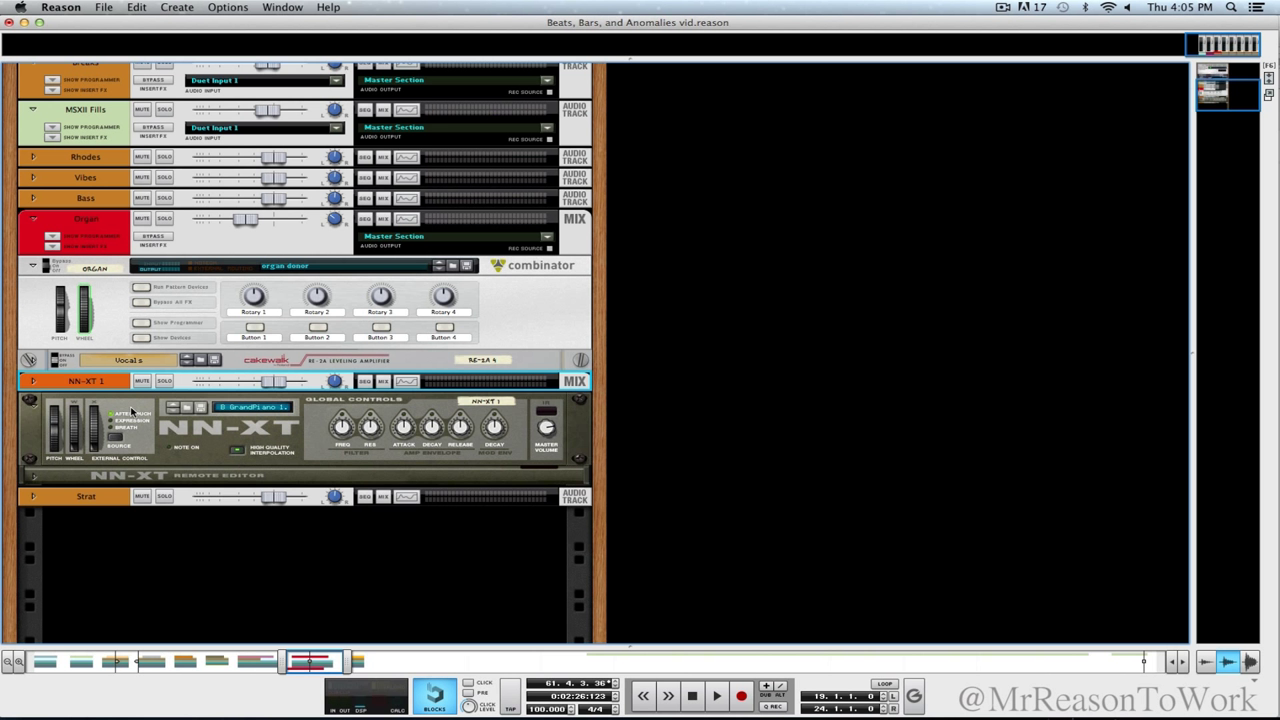
drag(130, 412, 128, 521)
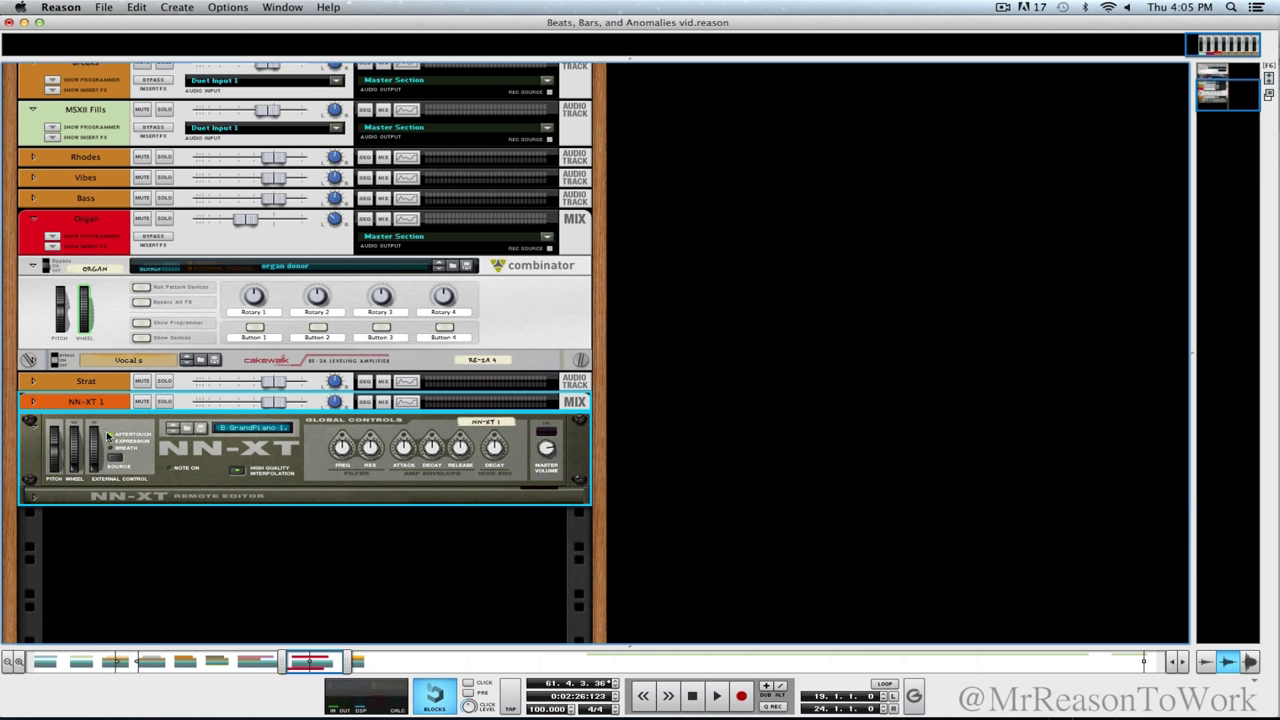
Step: Reset the NN-XT to its initial patch, unfold its editing panel and open its sample browser
right_click(143, 468)
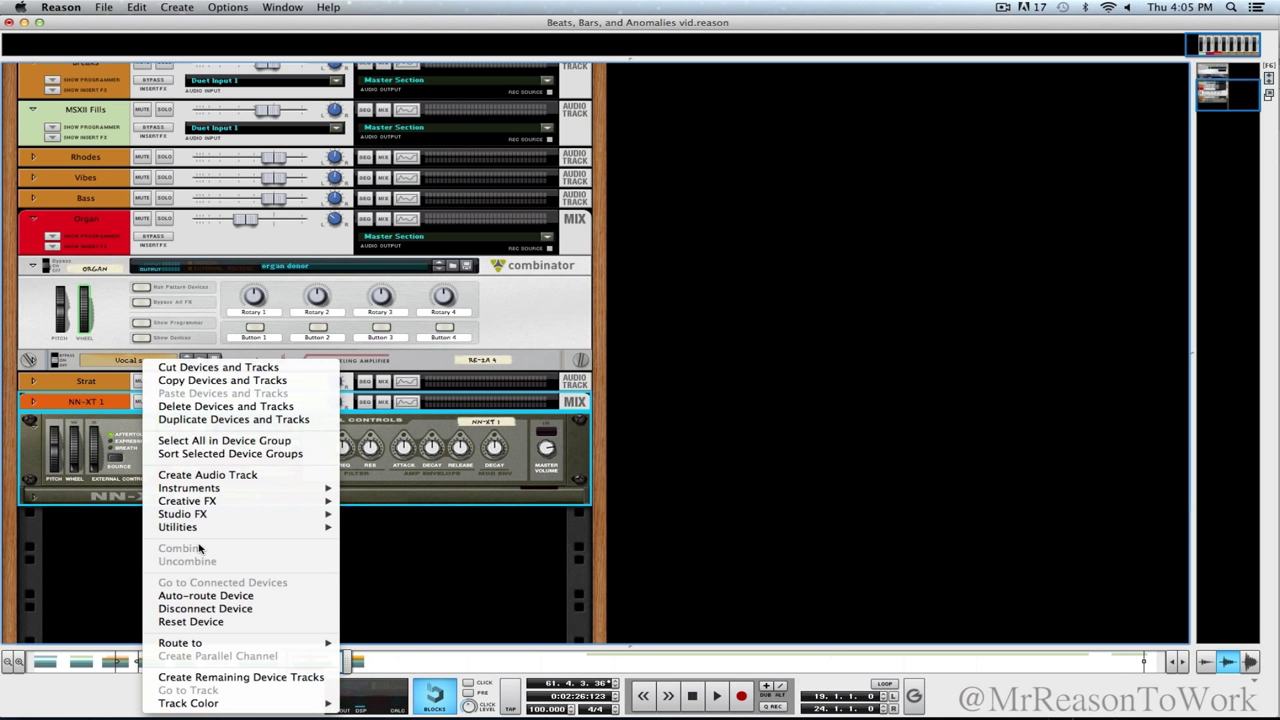
click(190, 621)
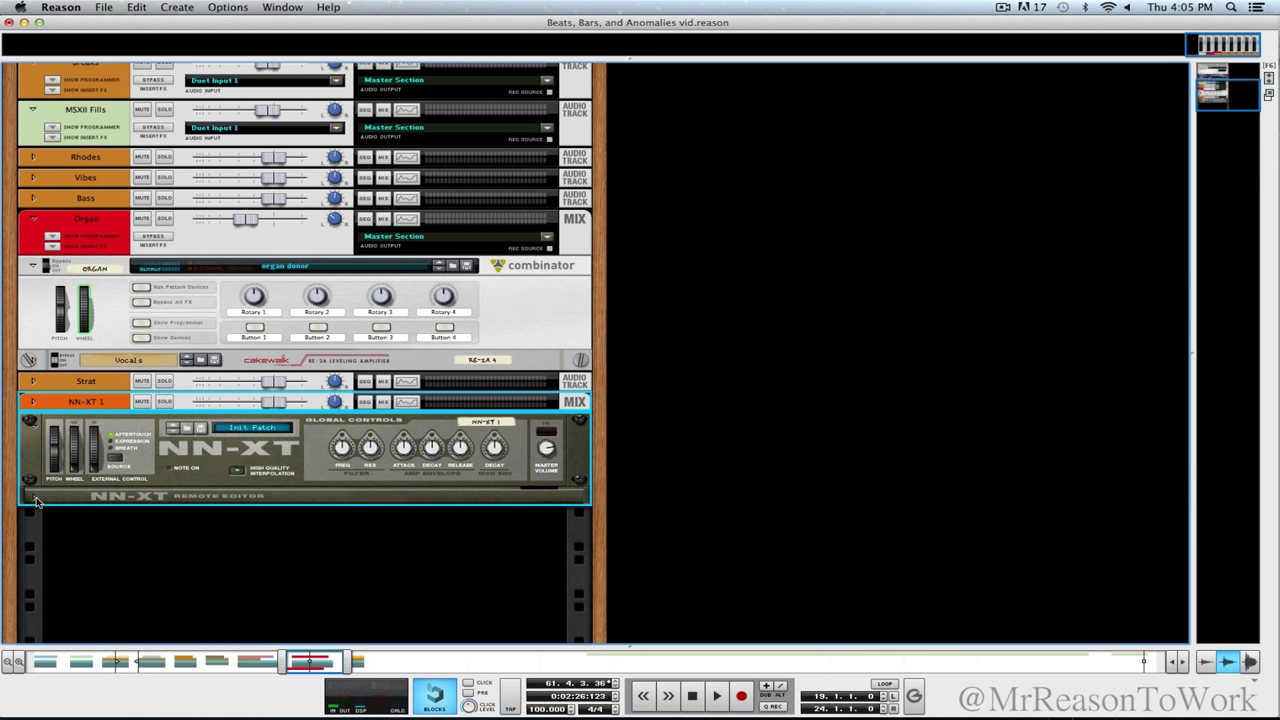
click(34, 500)
click(102, 309)
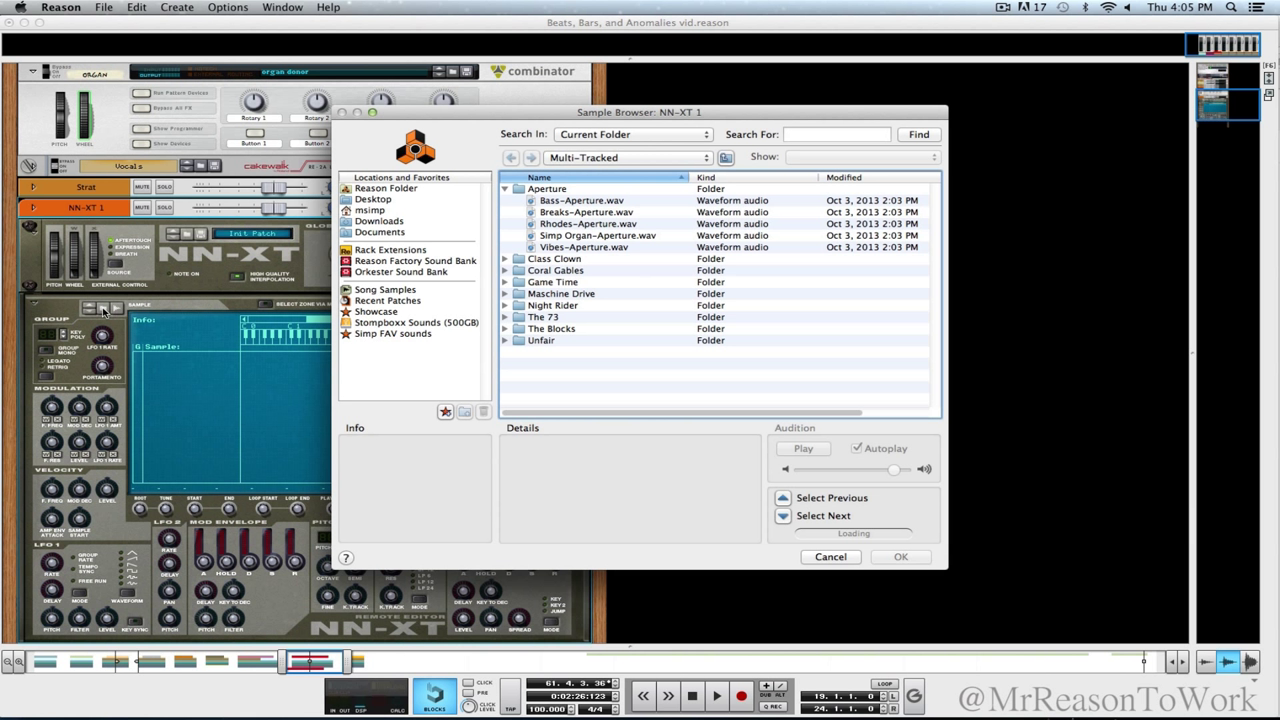
Step: In #BBA by MSXII Sound Design's Bonus Fills, audition Breakin Bad Fill.wav and Hop Step Fill.wav
click(578, 160)
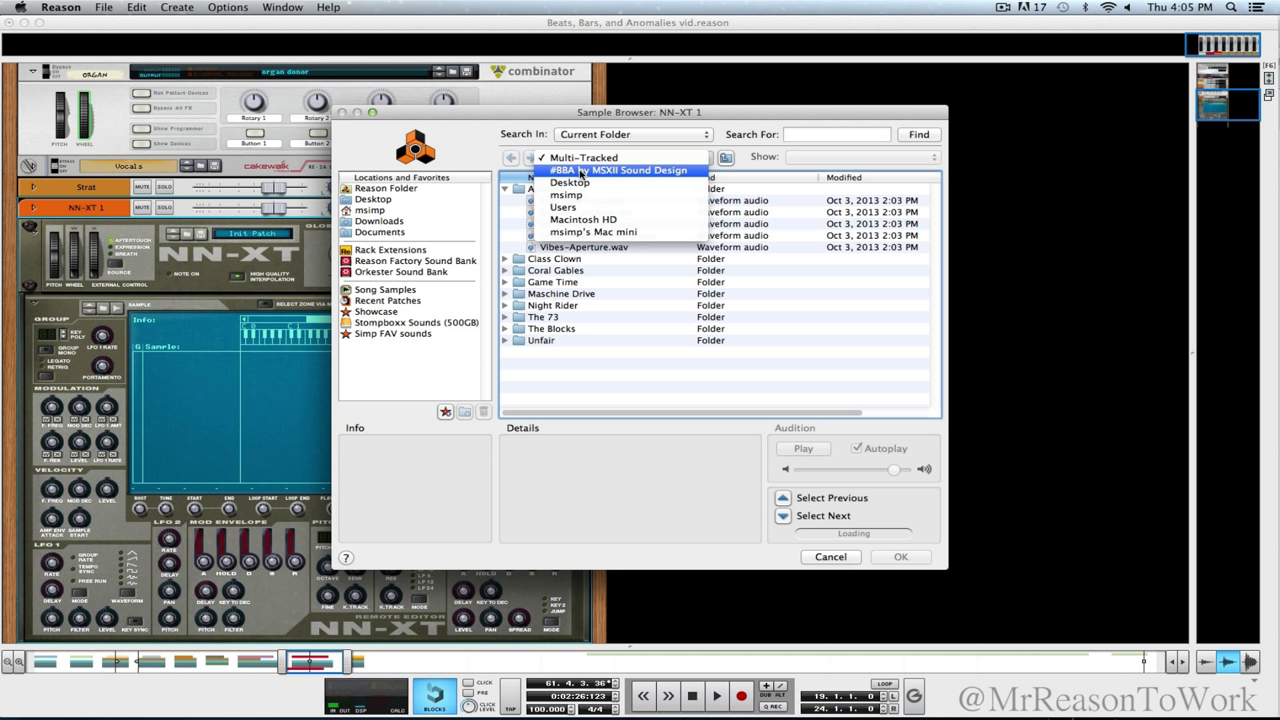
click(580, 172)
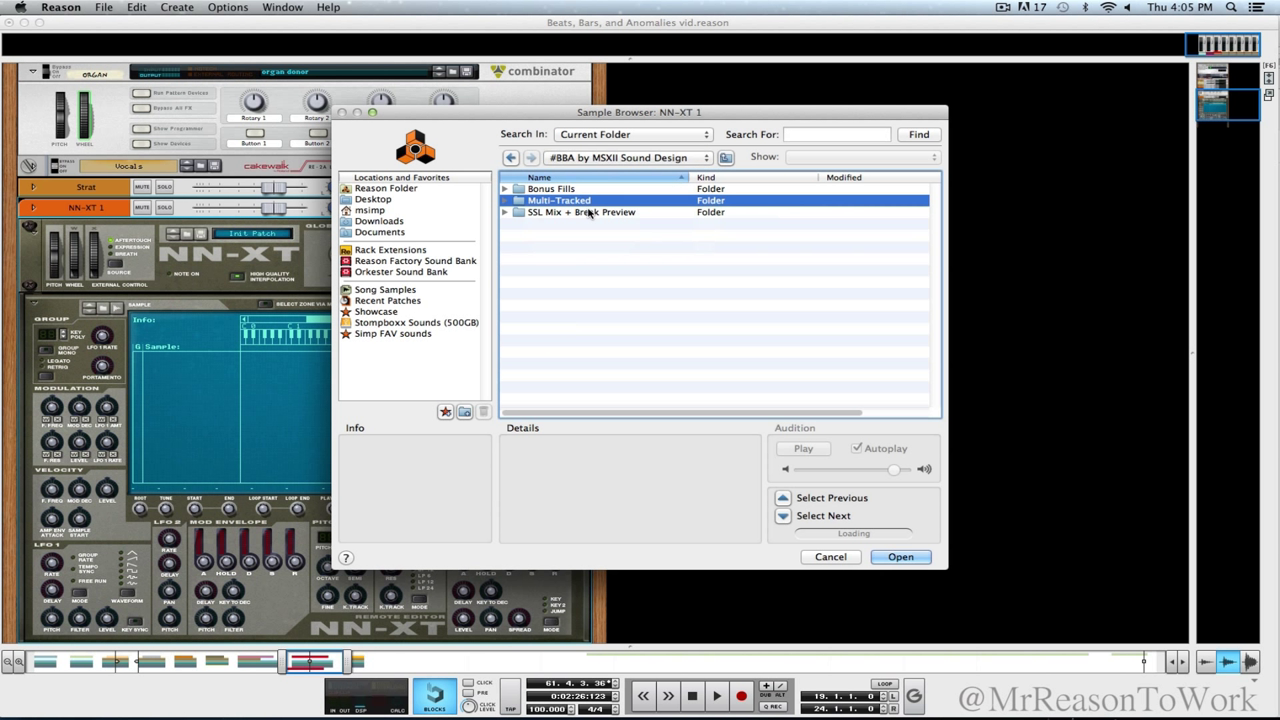
click(568, 161)
click(575, 176)
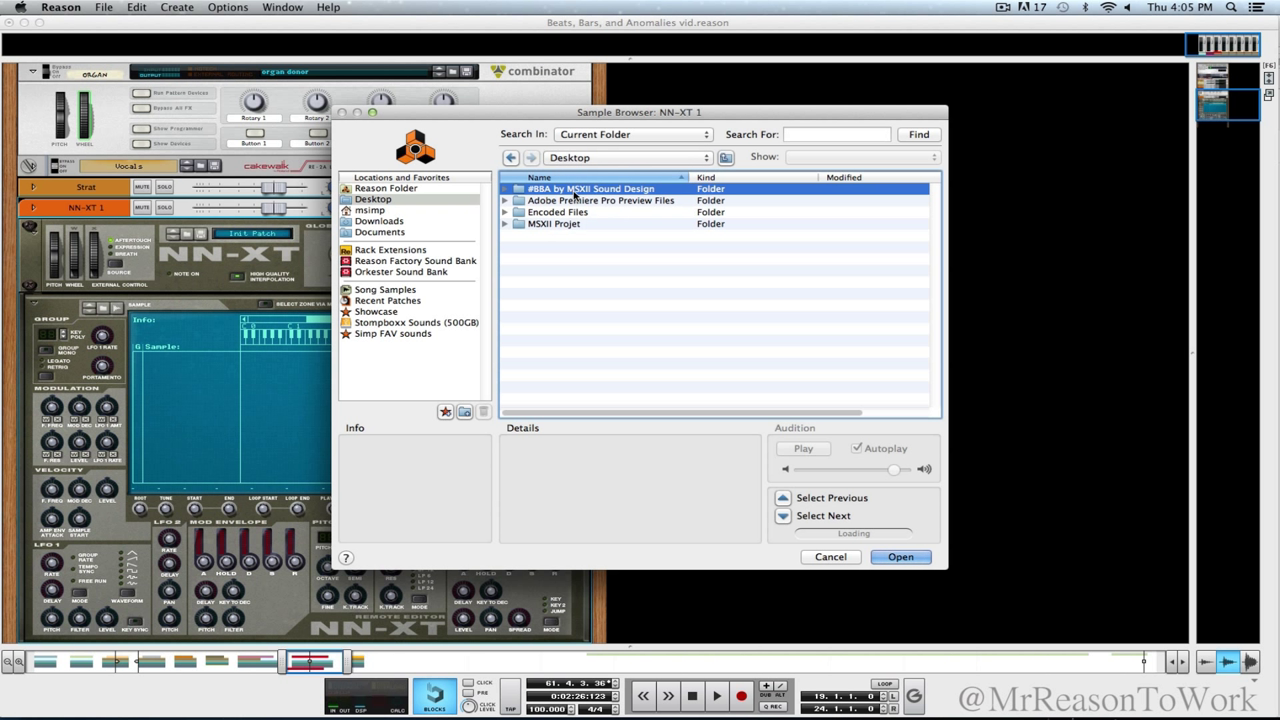
double_click(576, 192)
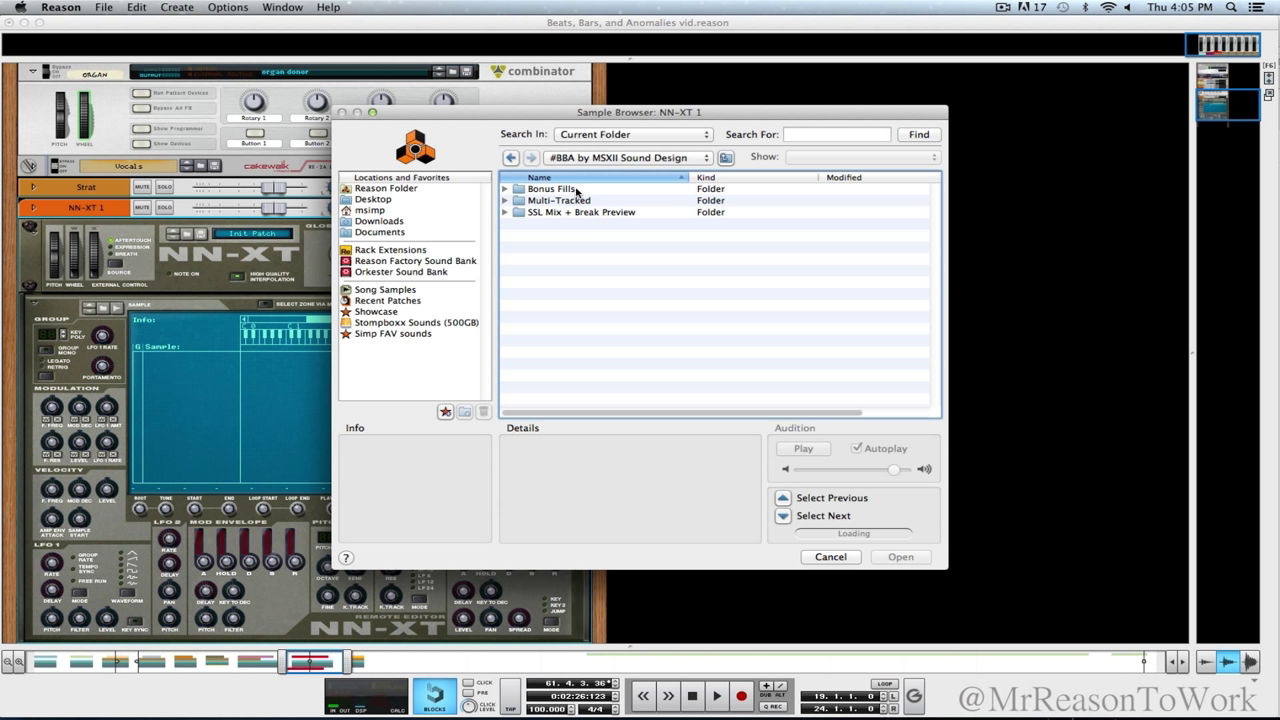
click(576, 190)
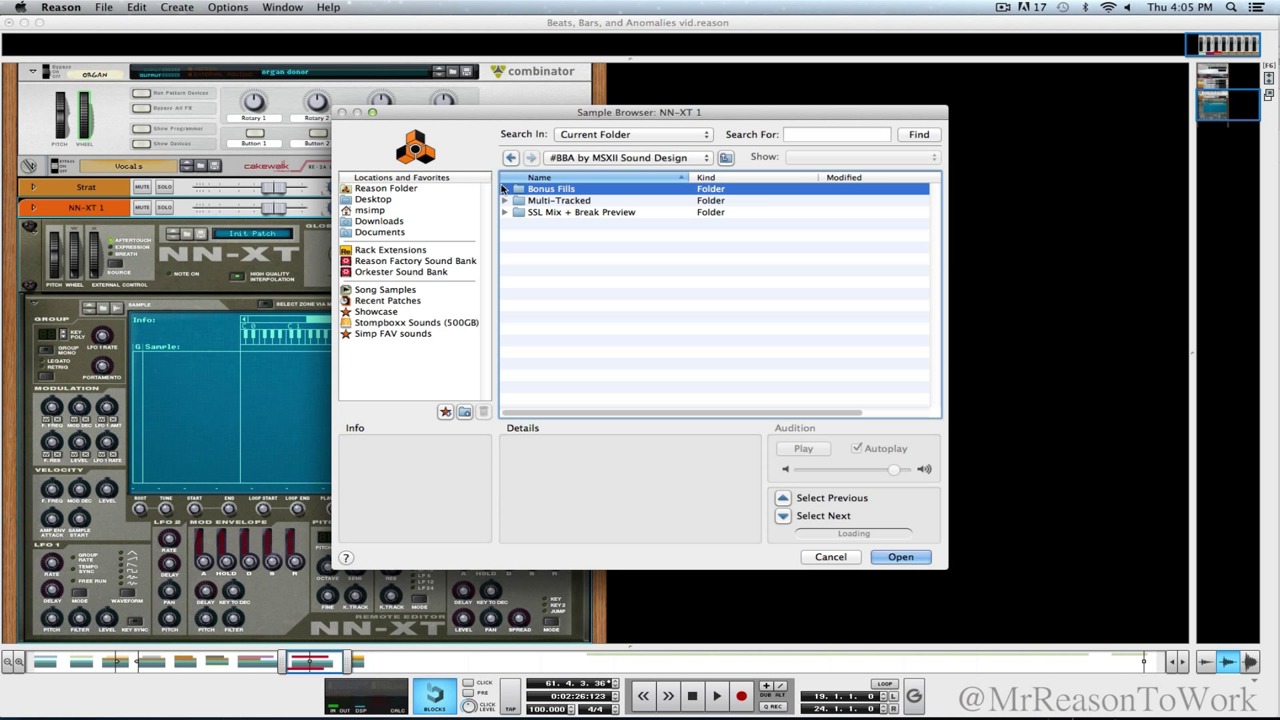
key(Right)
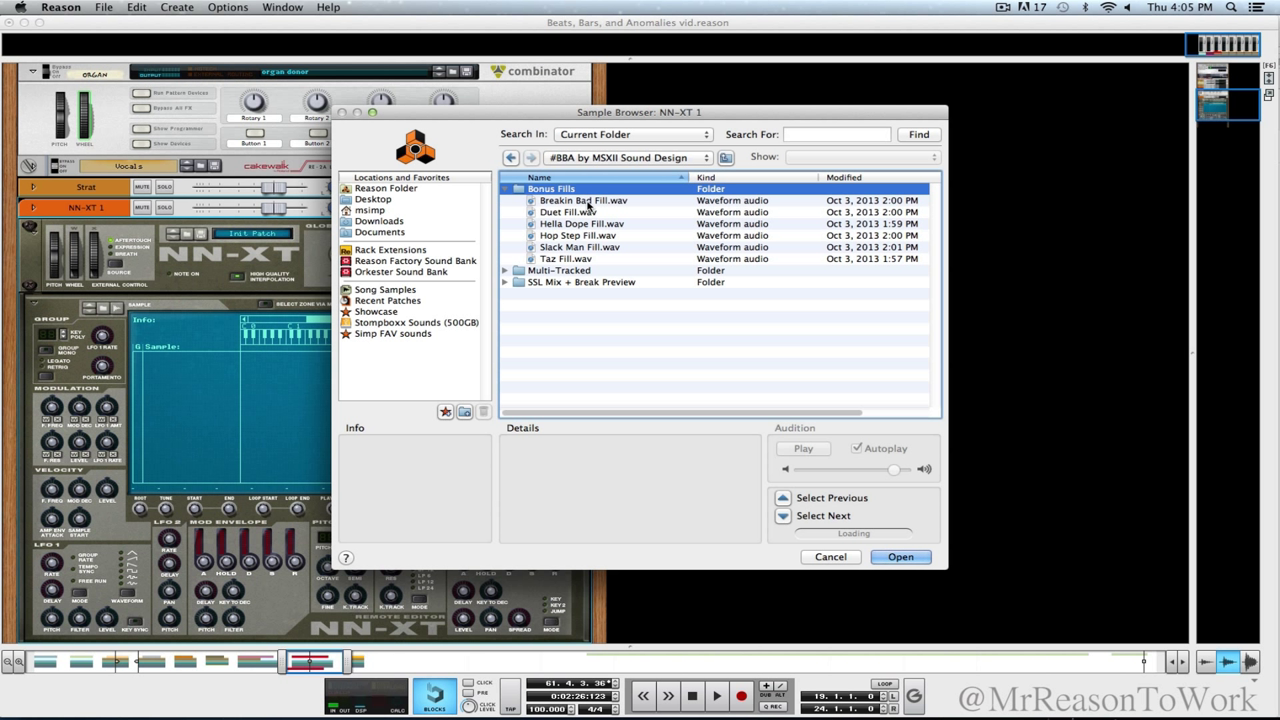
click(589, 202)
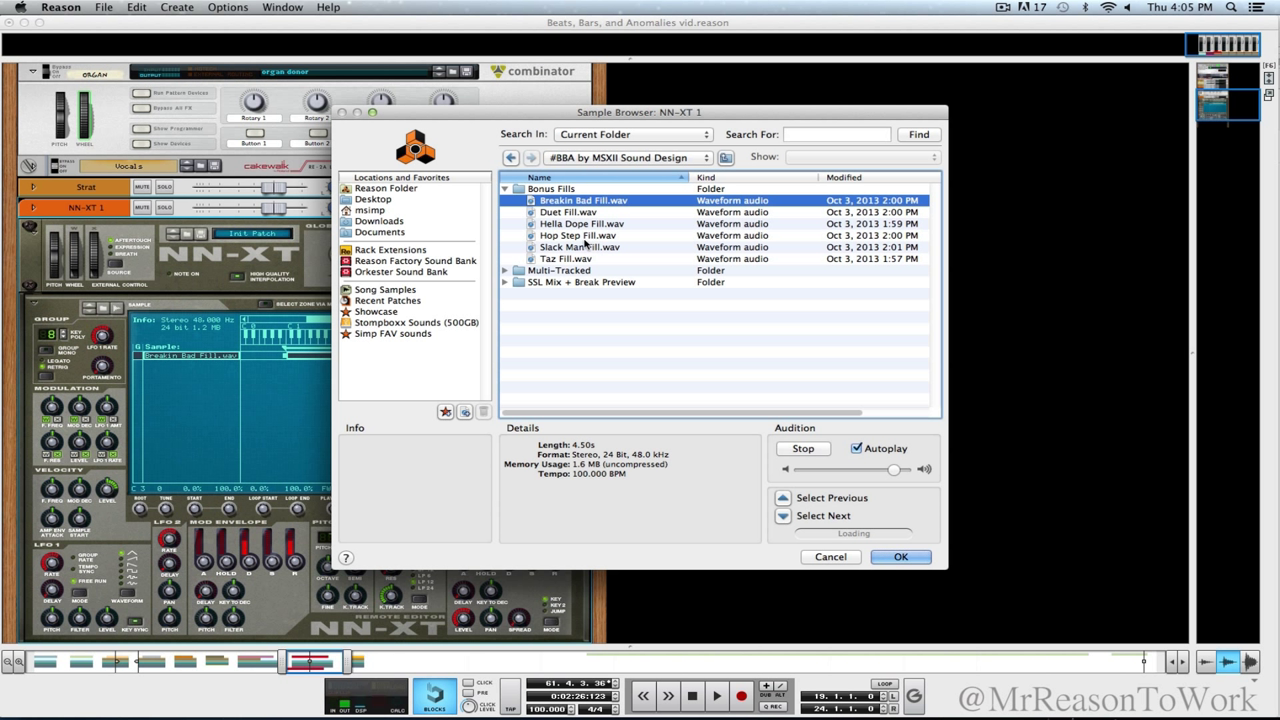
click(585, 238)
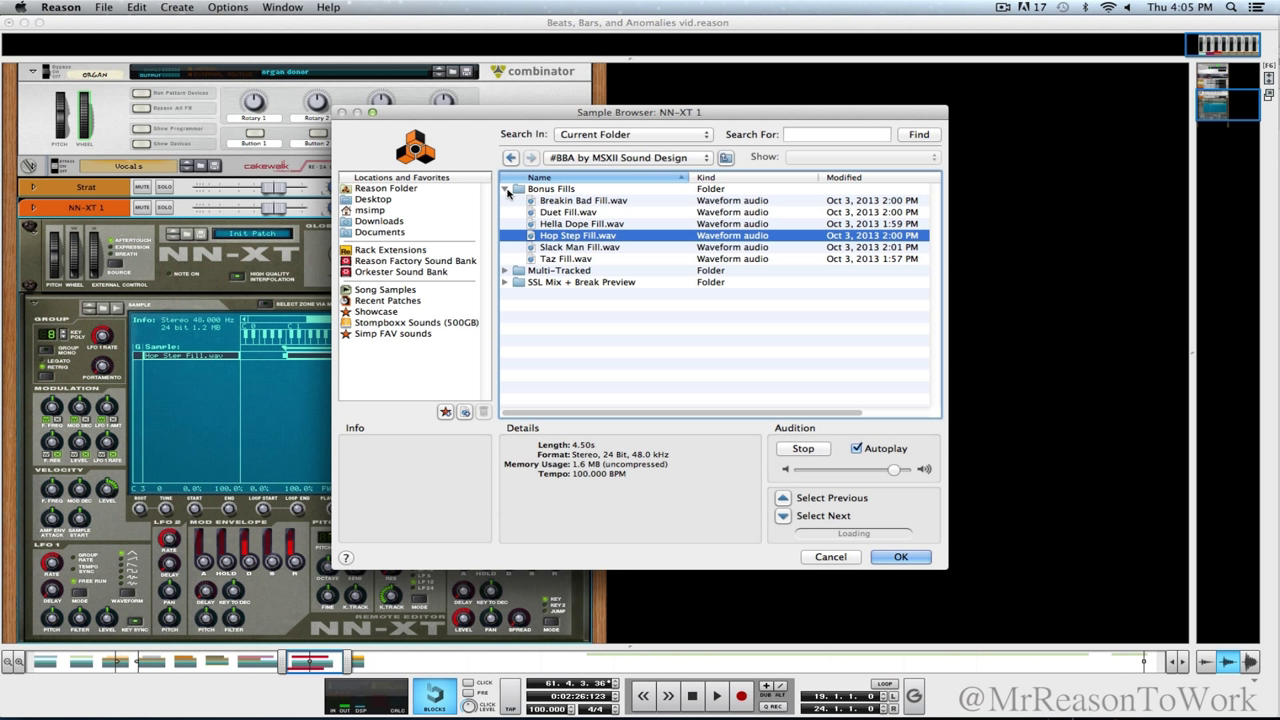
click(505, 189)
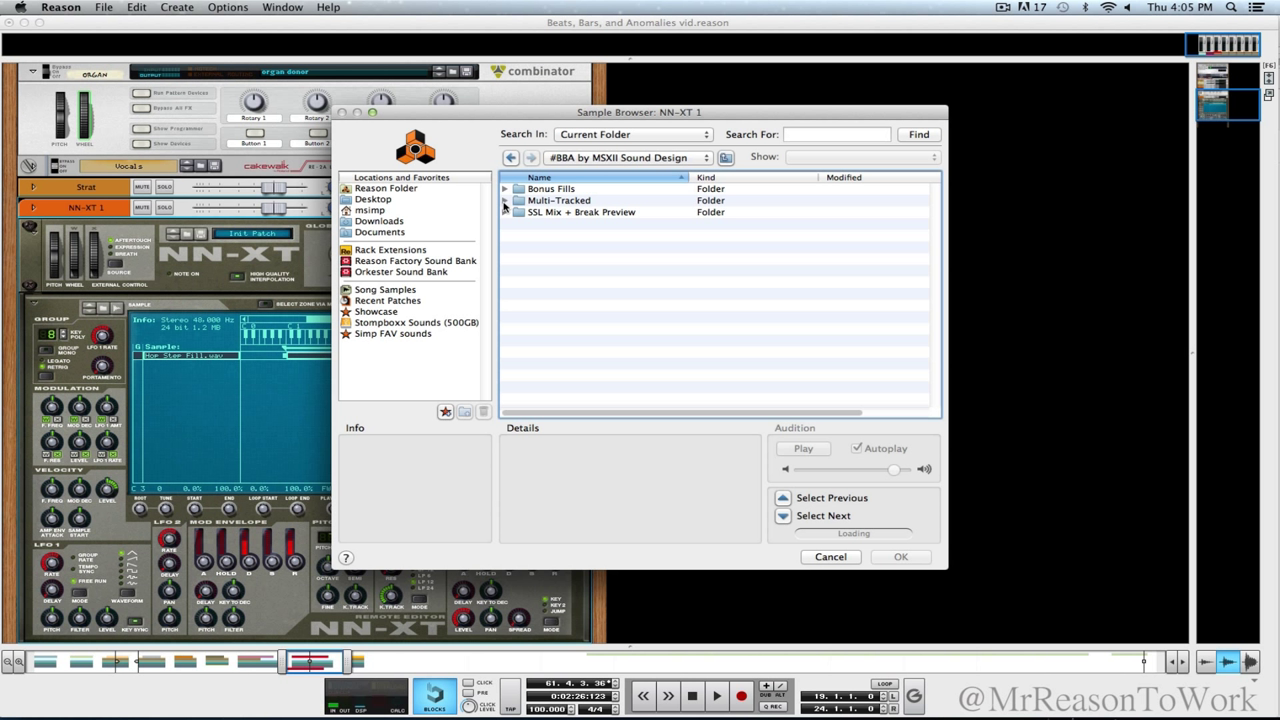
Step: Preview Night Rider.wav and Aperture.wav from SSL Mix + Break Preview, then collapse that folder
click(505, 212)
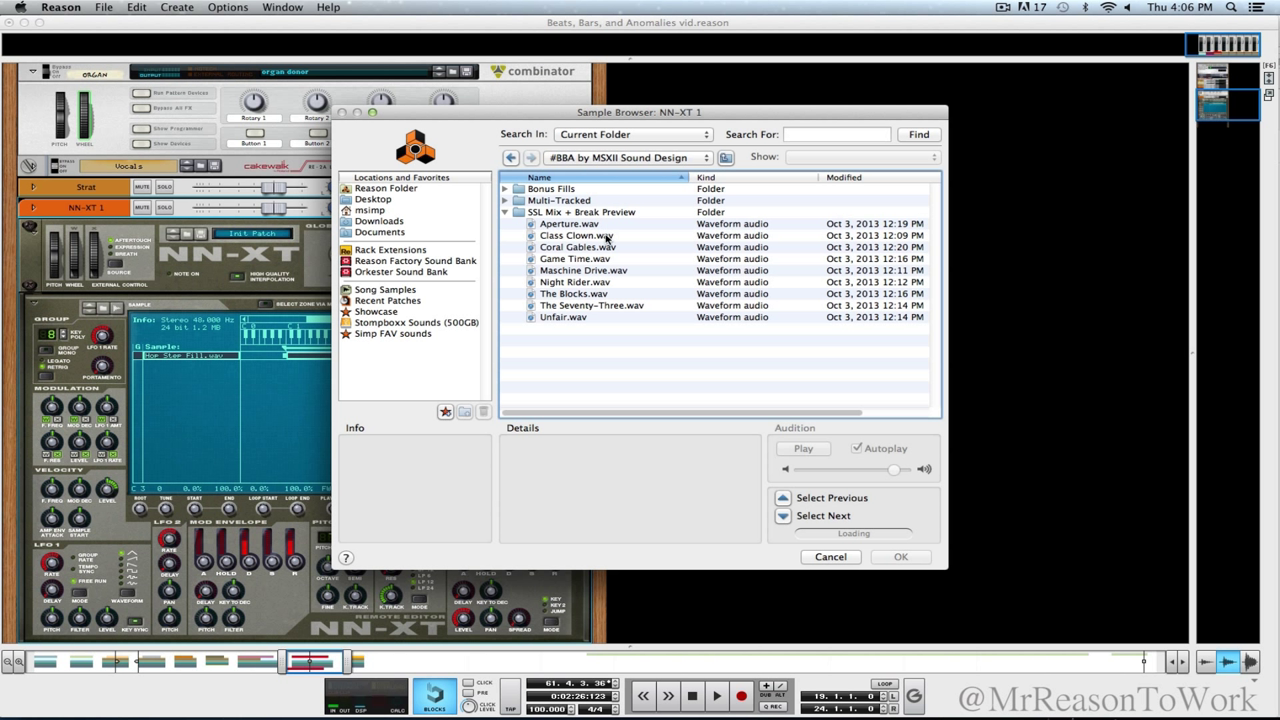
click(600, 283)
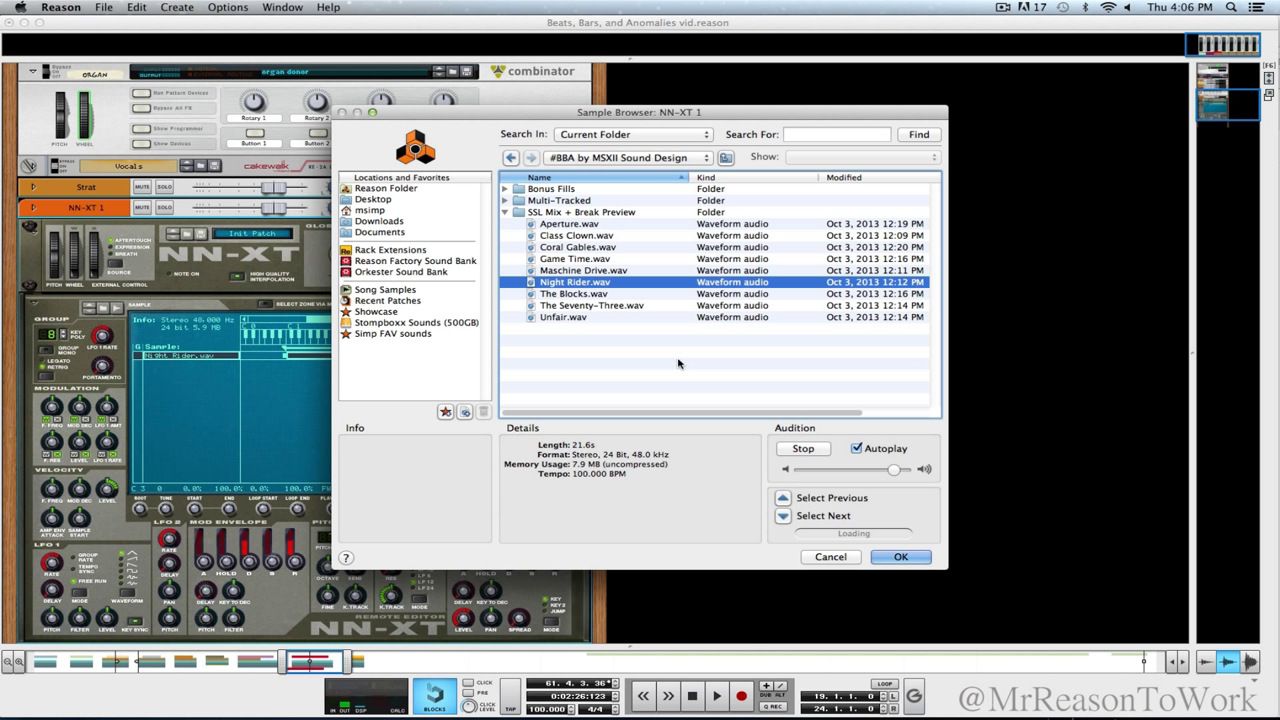
click(802, 449)
click(570, 225)
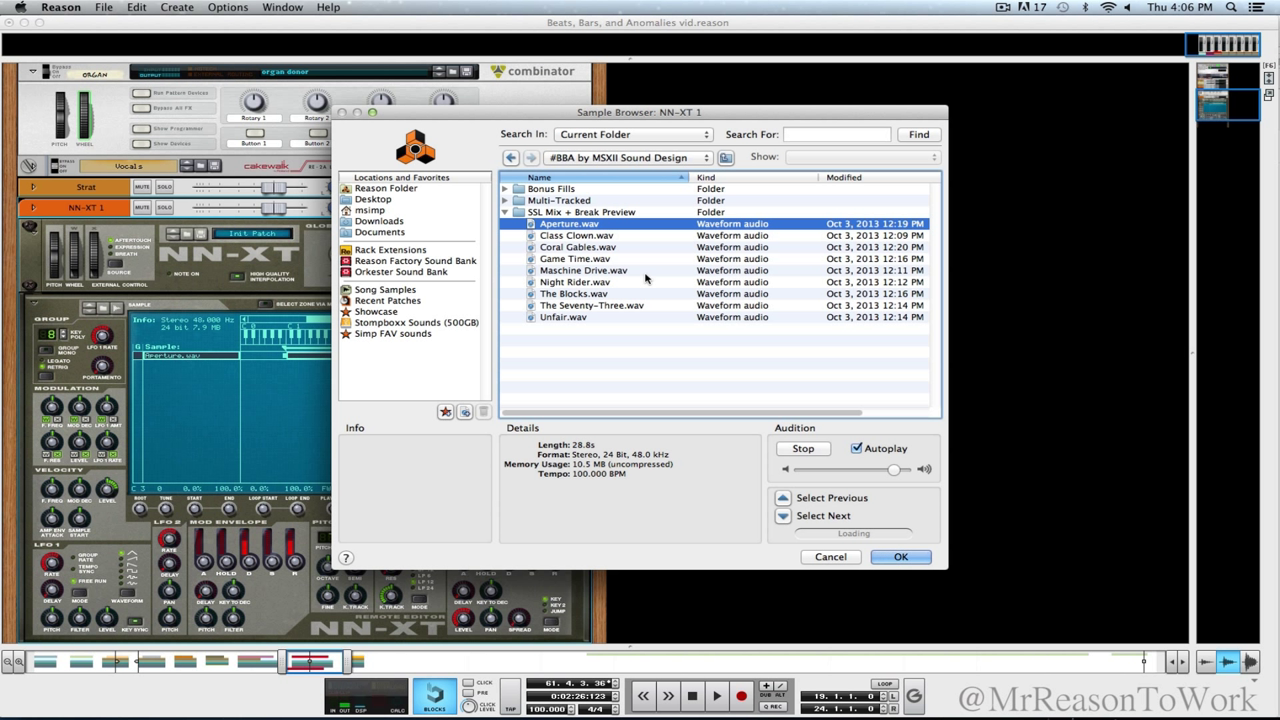
click(803, 449)
click(505, 213)
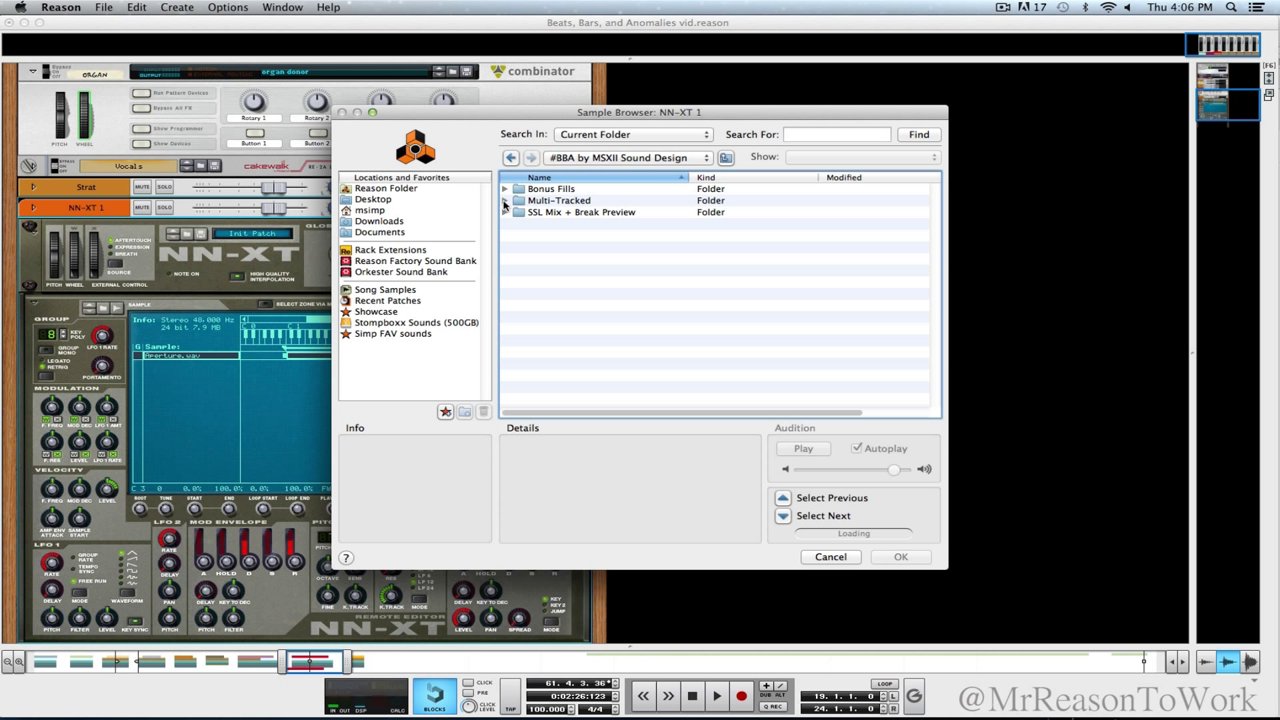
Step: Preview Breaks-Aperture.wav in Multi-Tracked > Aperture and load it into NN-XT 1
click(505, 201)
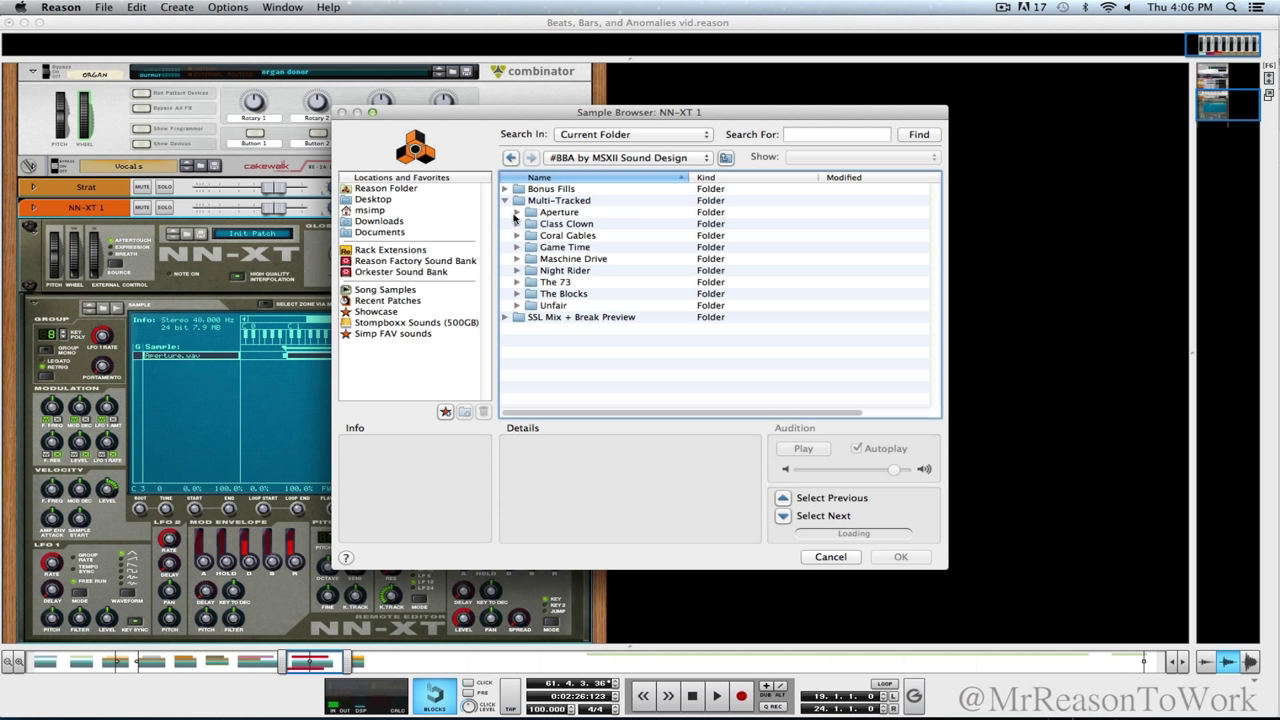
click(516, 213)
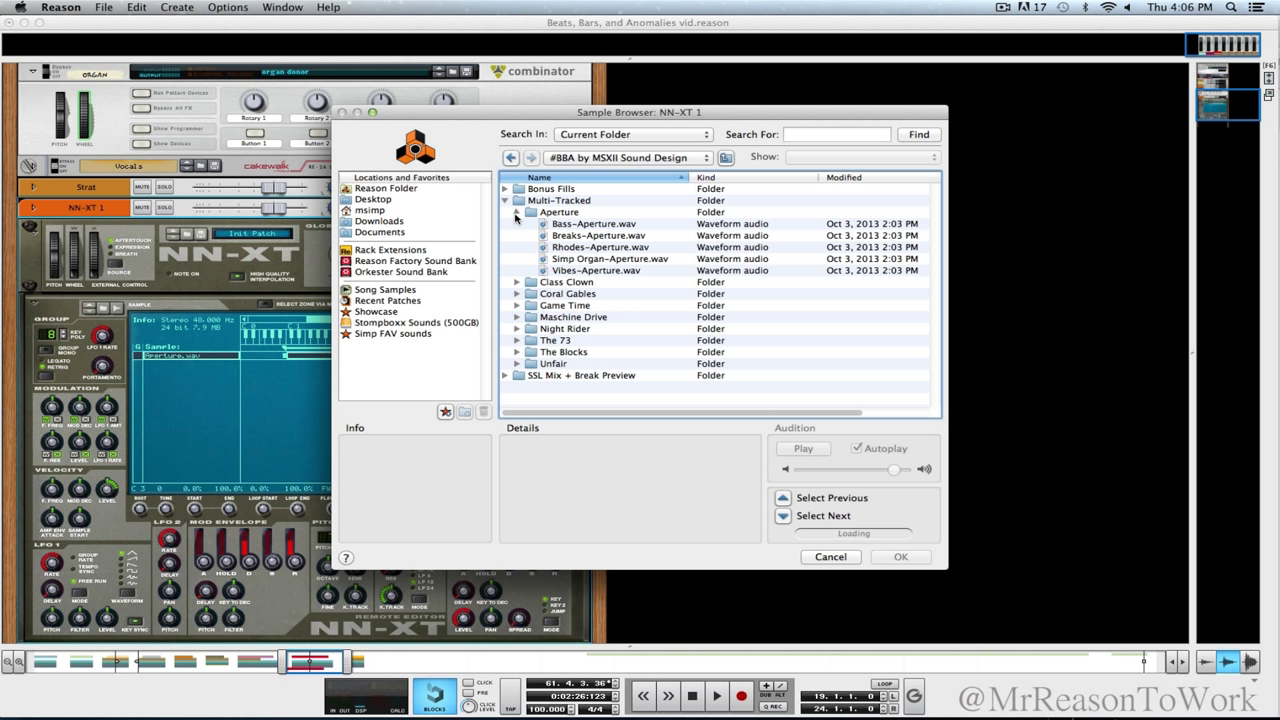
click(586, 237)
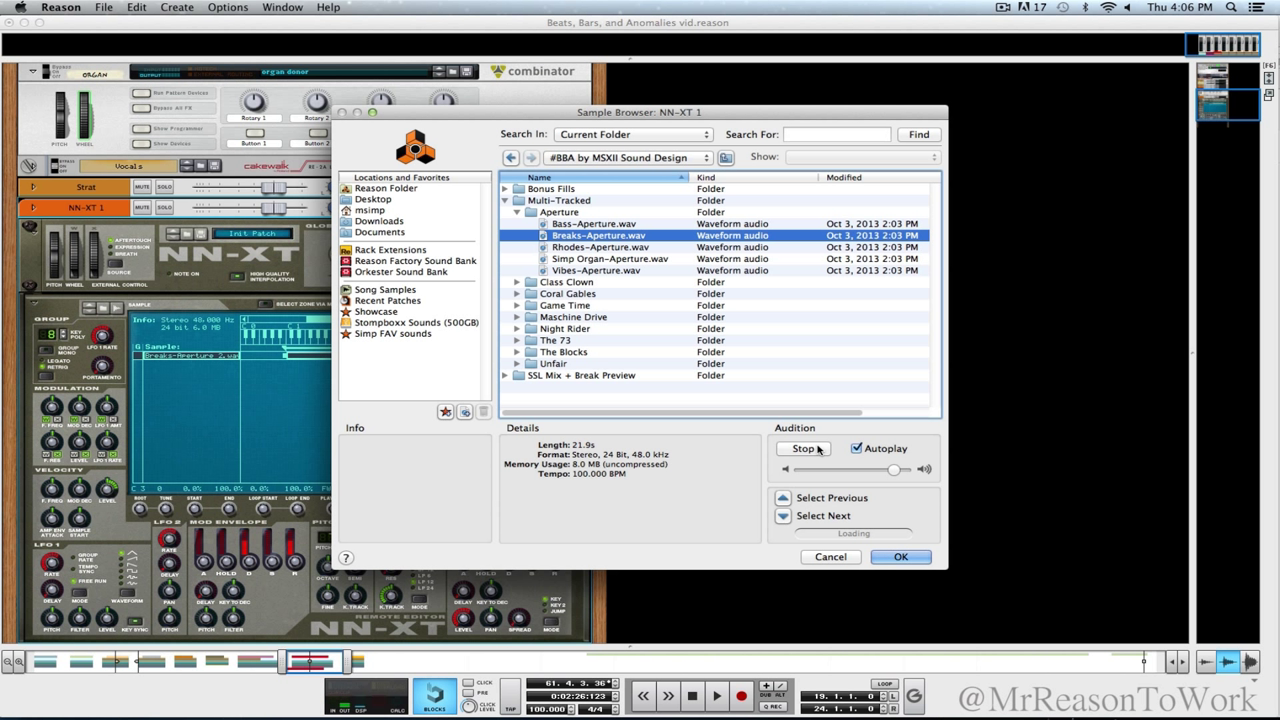
click(903, 558)
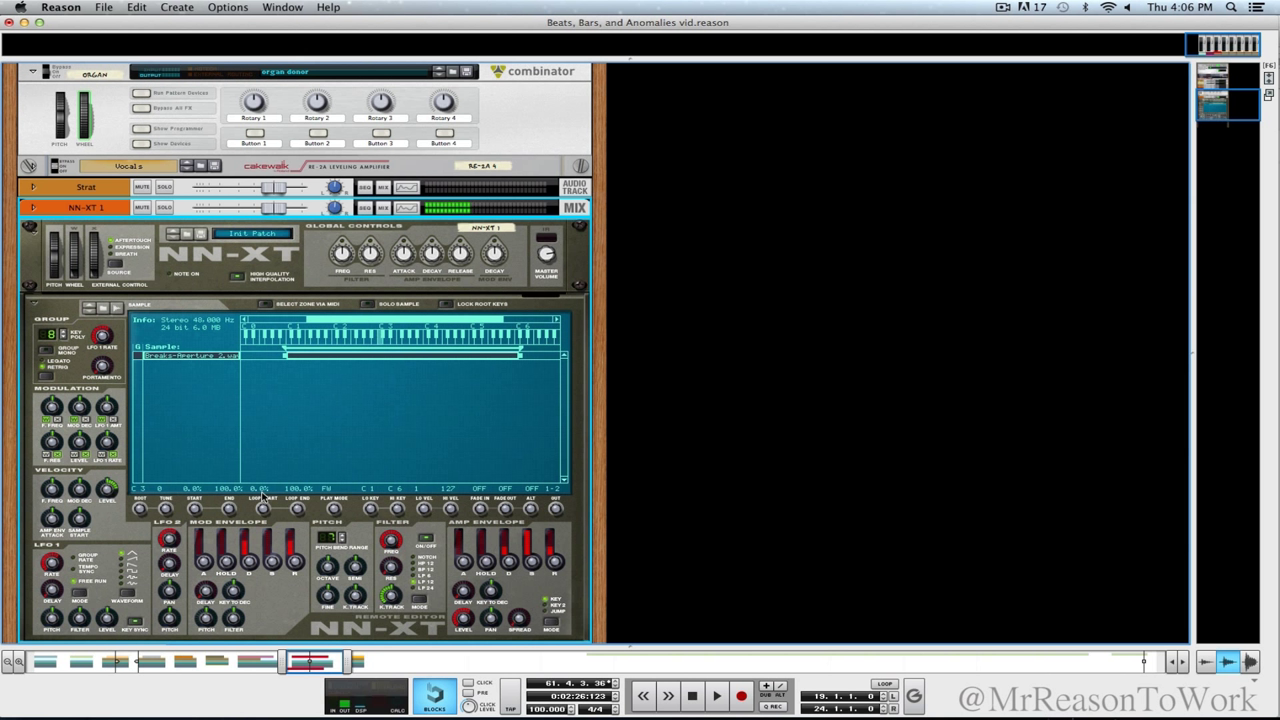
Step: Open the loaded break in the Edit Sample dialog and adjust the waveform zoom
right_click(222, 355)
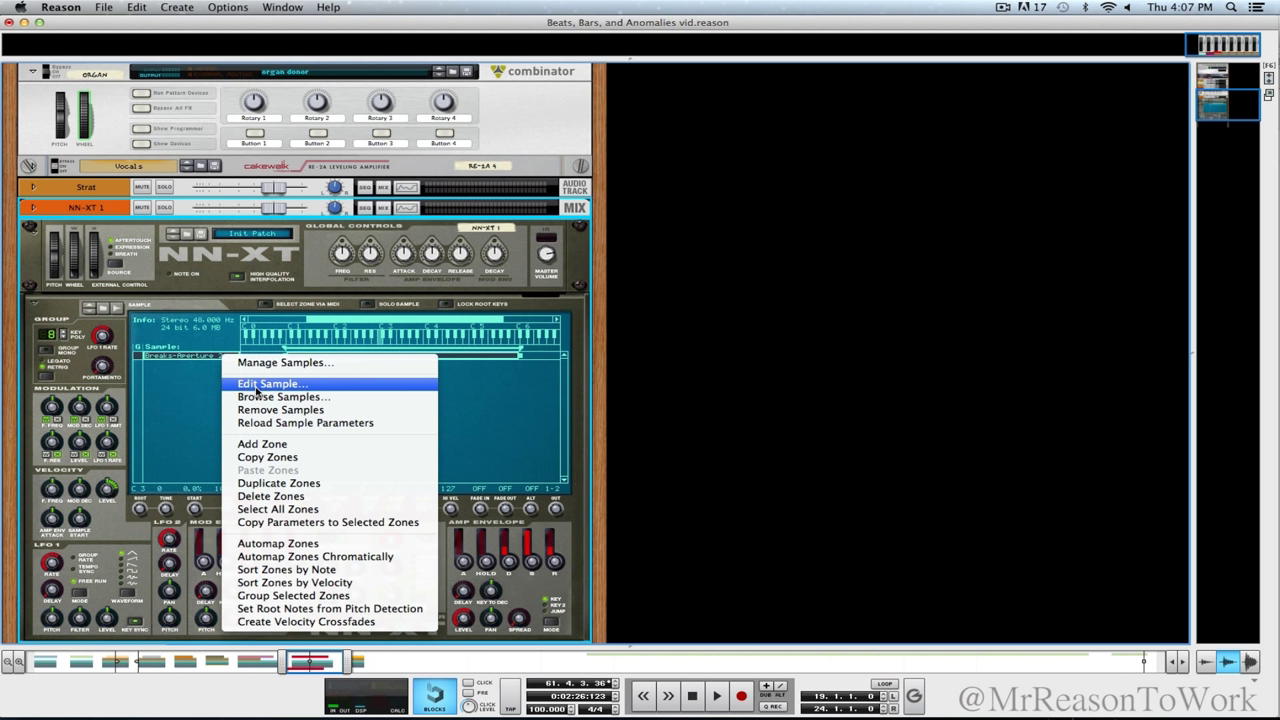
click(257, 385)
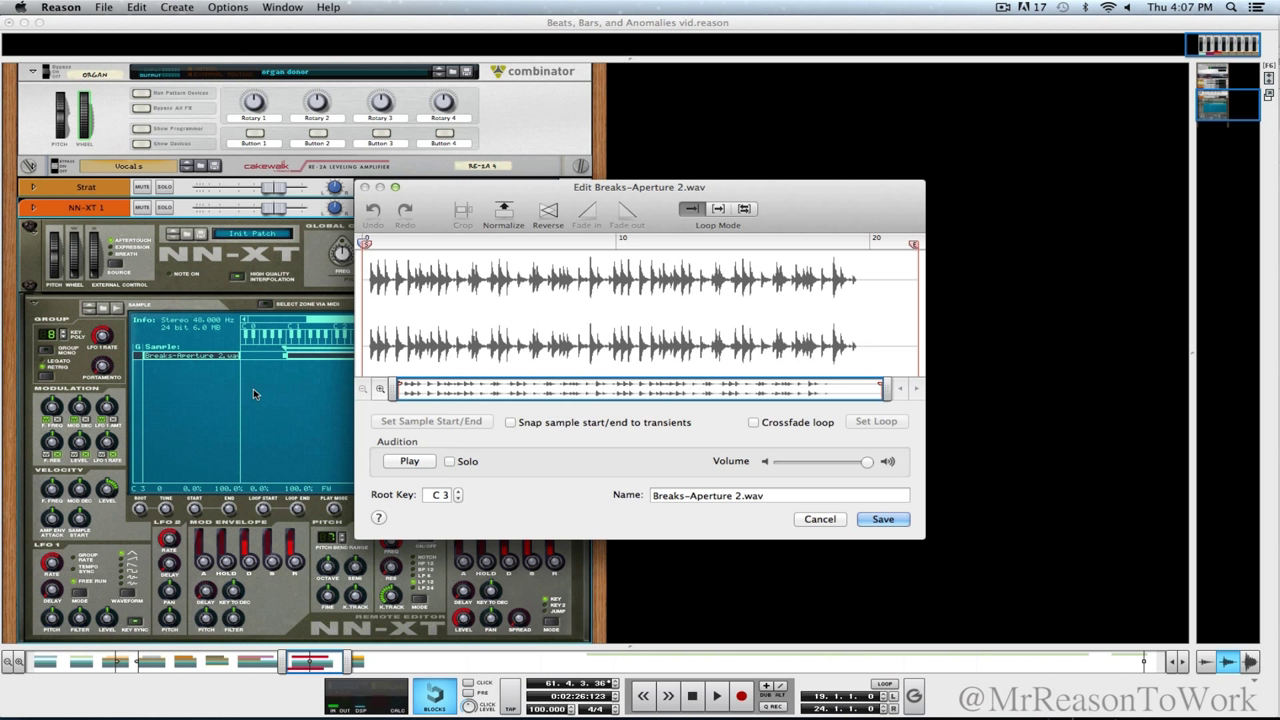
click(381, 390)
click(381, 390)
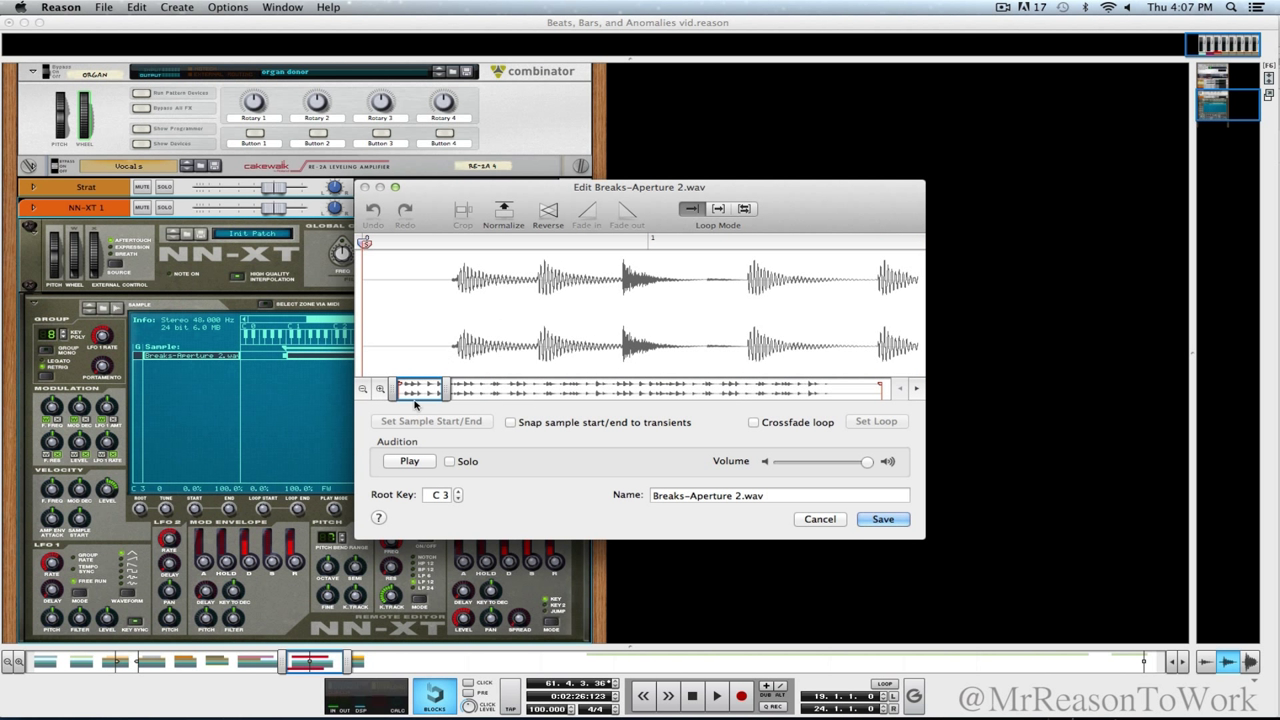
click(363, 389)
click(363, 389)
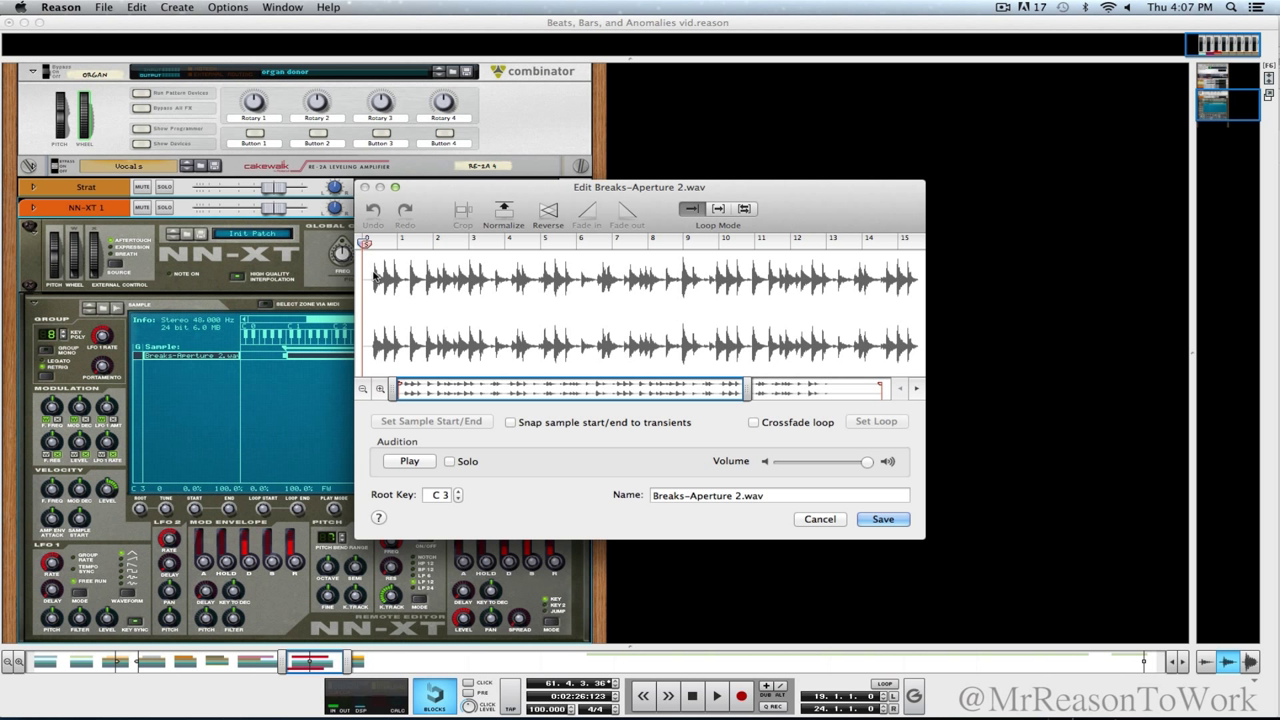
Step: Select a section of the waveform, crop the sample to it, and zoom in on the result
drag(372, 278, 834, 358)
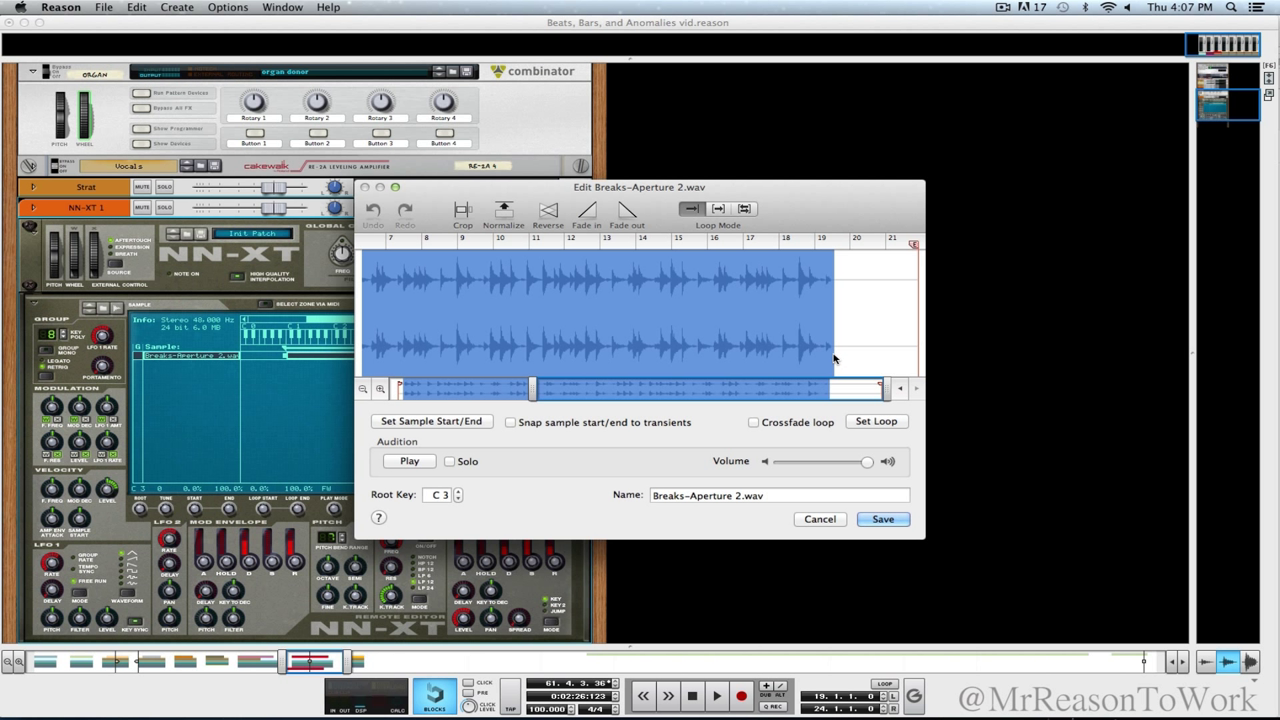
drag(557, 395, 372, 408)
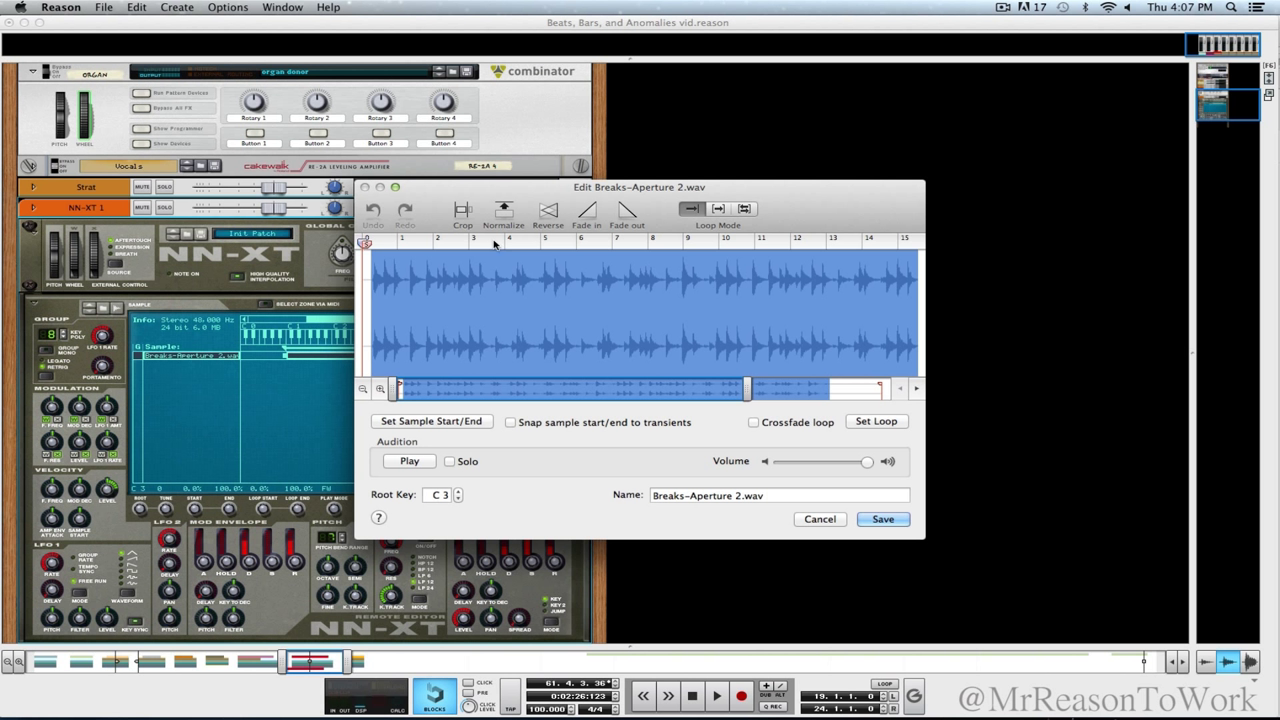
click(466, 214)
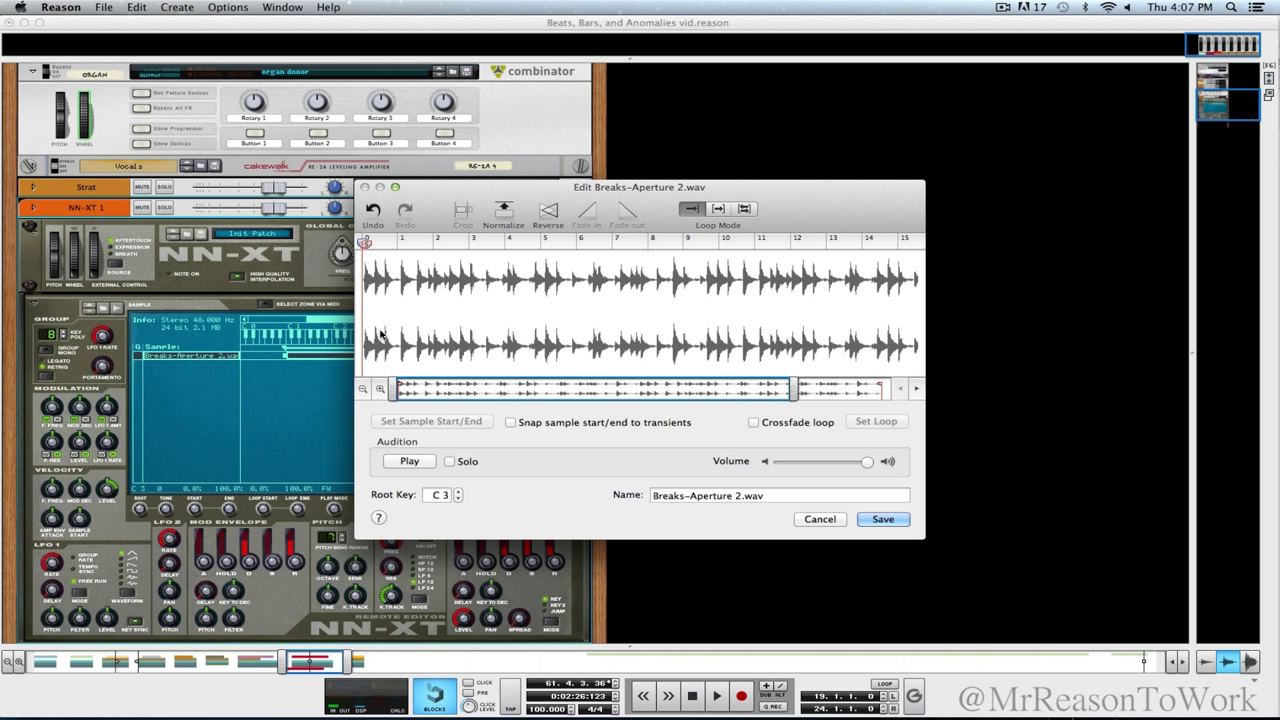
click(380, 389)
click(380, 389)
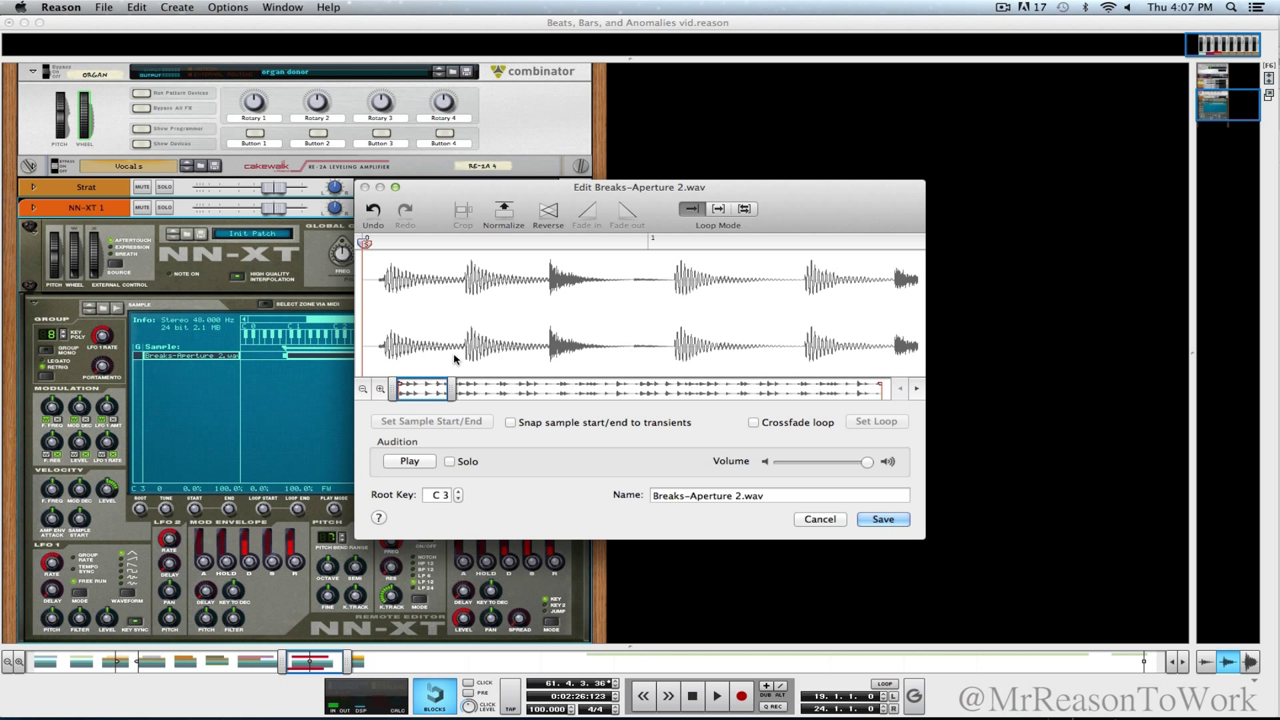
Step: Close the sample editor and set the NN-XT Sample Start to 3,705 frames (0.4%)
key(Escape)
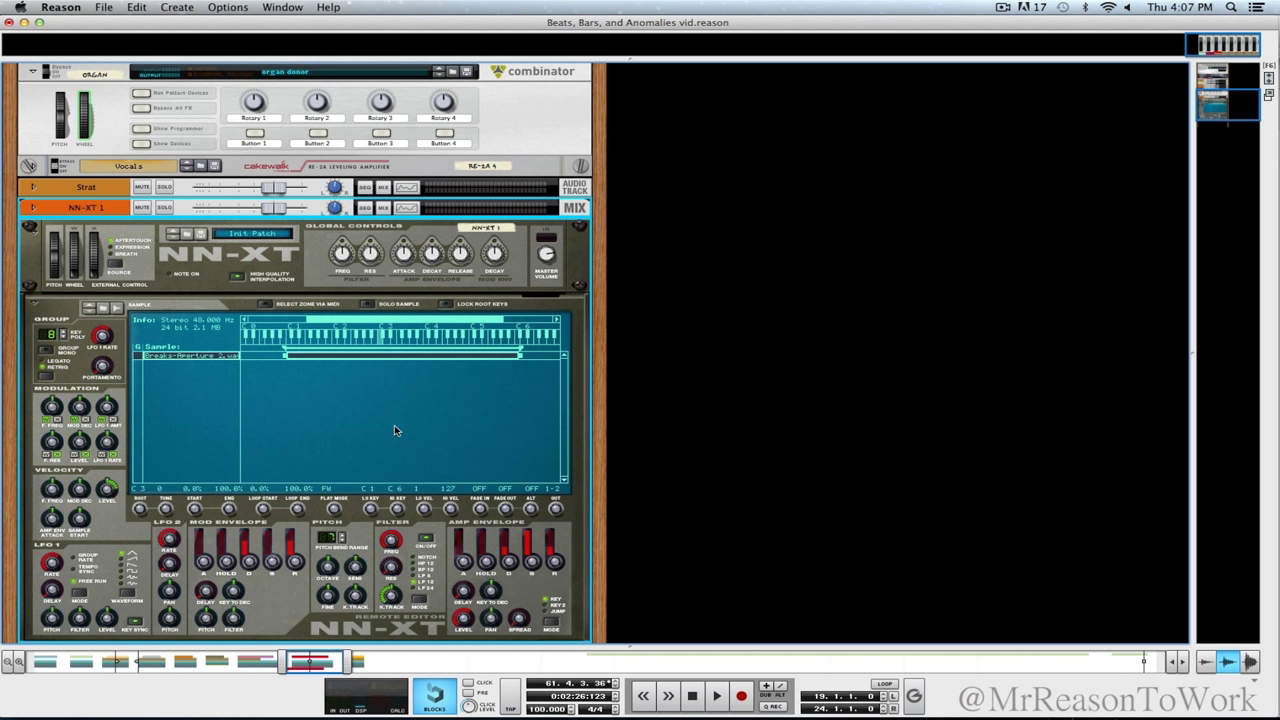
mouse_move(197, 515)
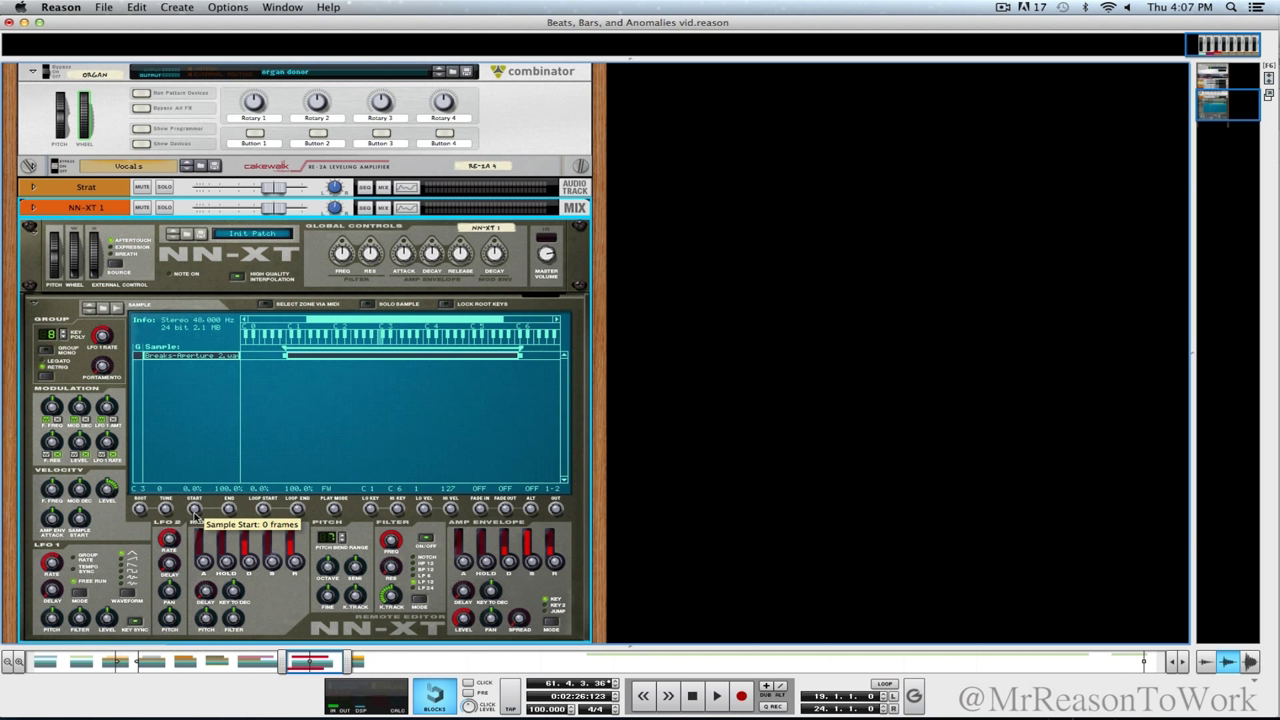
scroll(197, 515, up, 1)
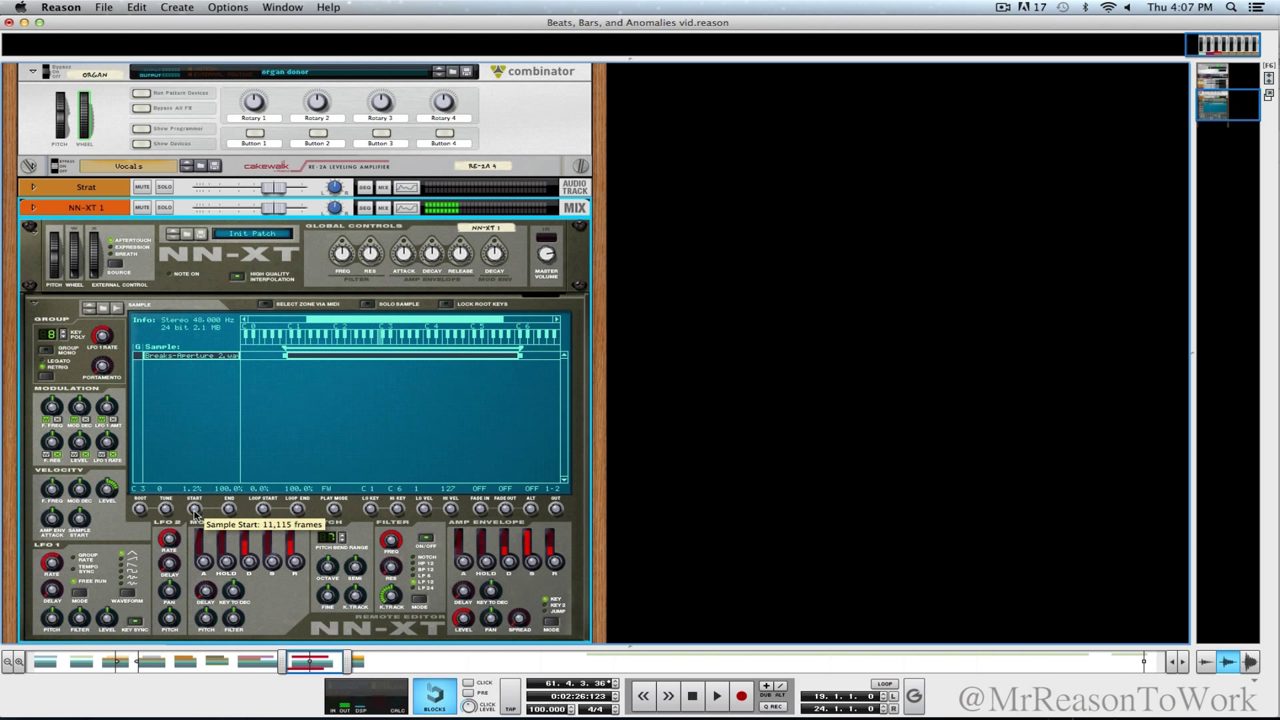
scroll(197, 515, down, 1)
scroll(197, 515, up, 1)
scroll(197, 515, down, 1)
scroll(197, 515, up, 1)
key(XF86AudioRaiseVolume)
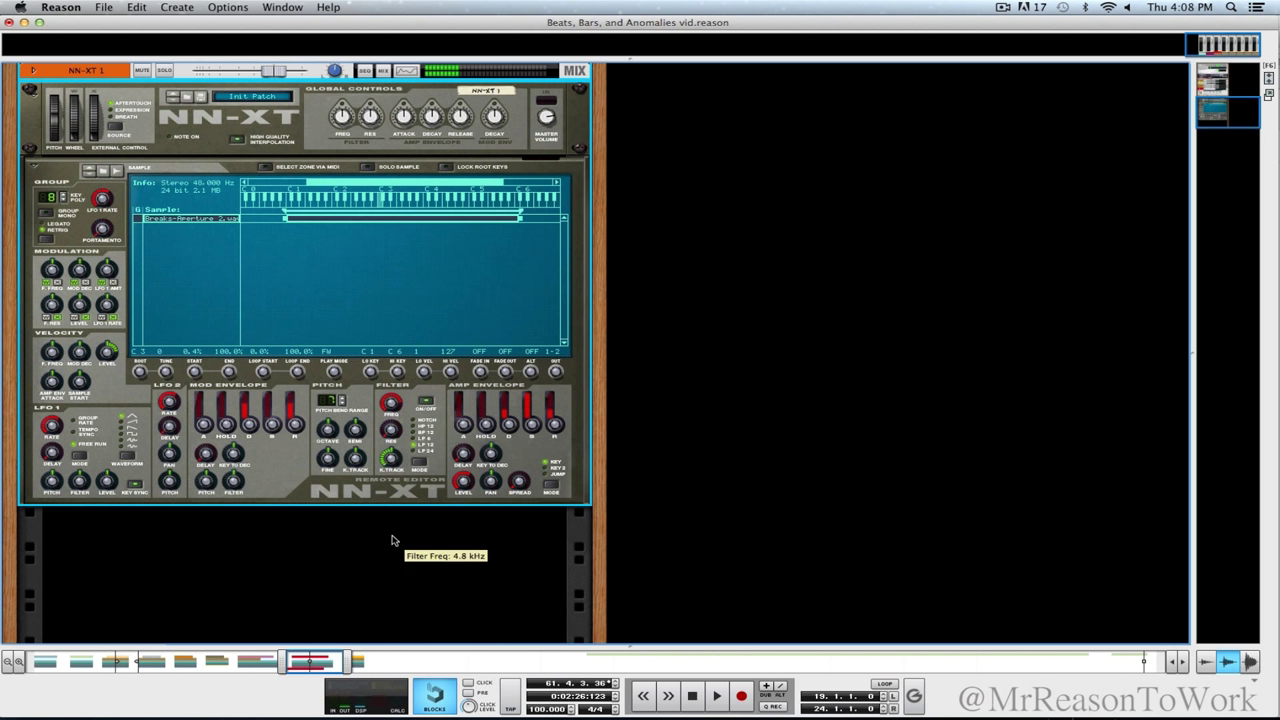
Step: Add an RE-2A Leveling Amplifier from Studio FX to the rack beneath the NN-XT sampler
scroll(392, 540, down, 3)
right_click(392, 540)
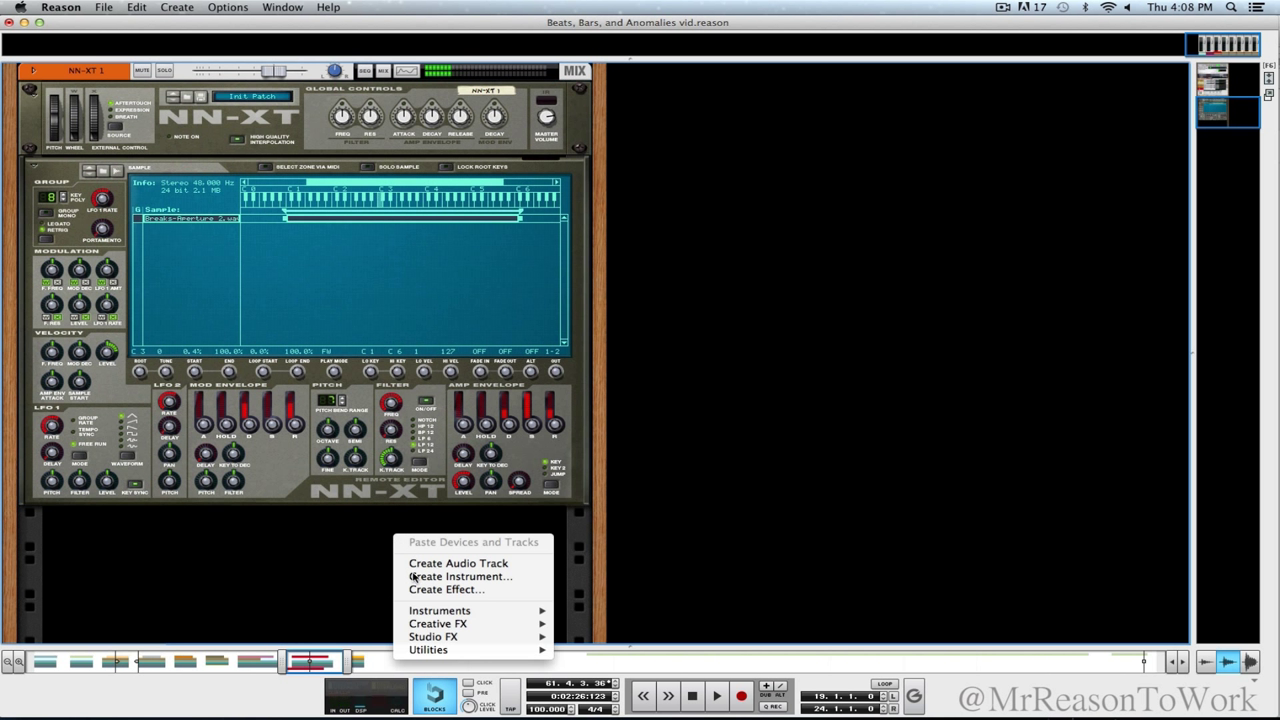
mouse_move(440, 623)
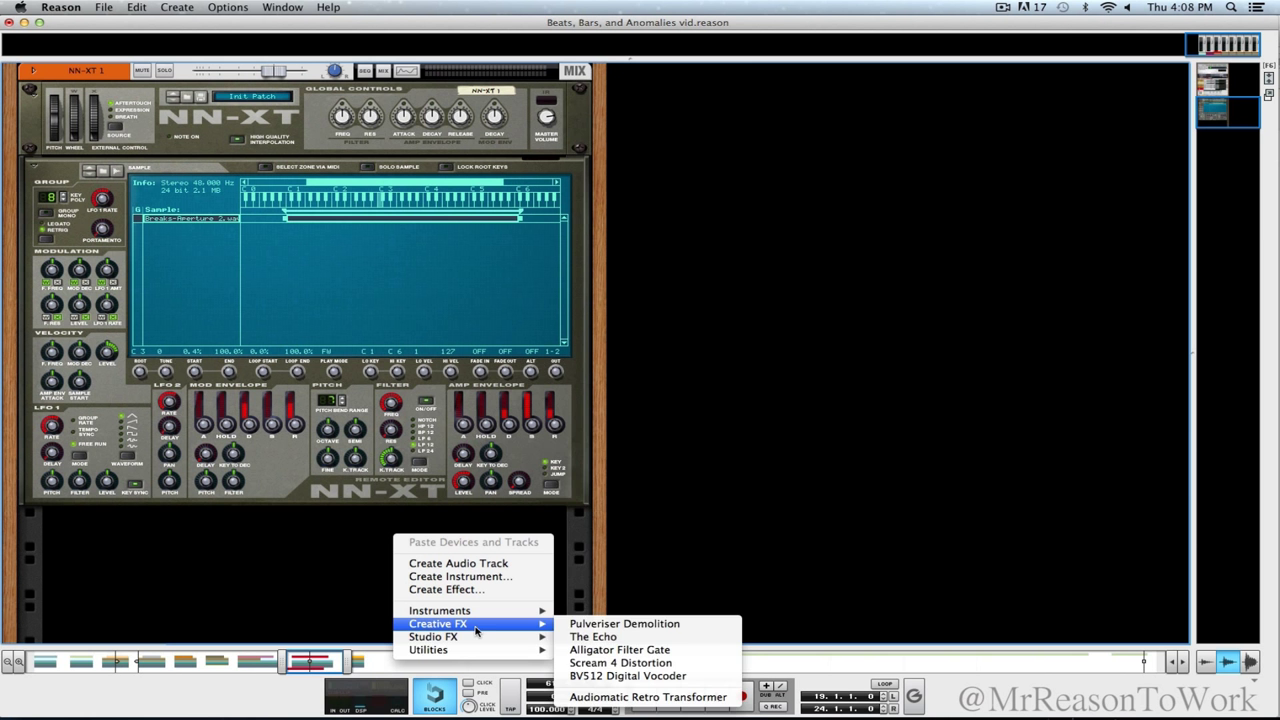
mouse_move(478, 636)
click(608, 670)
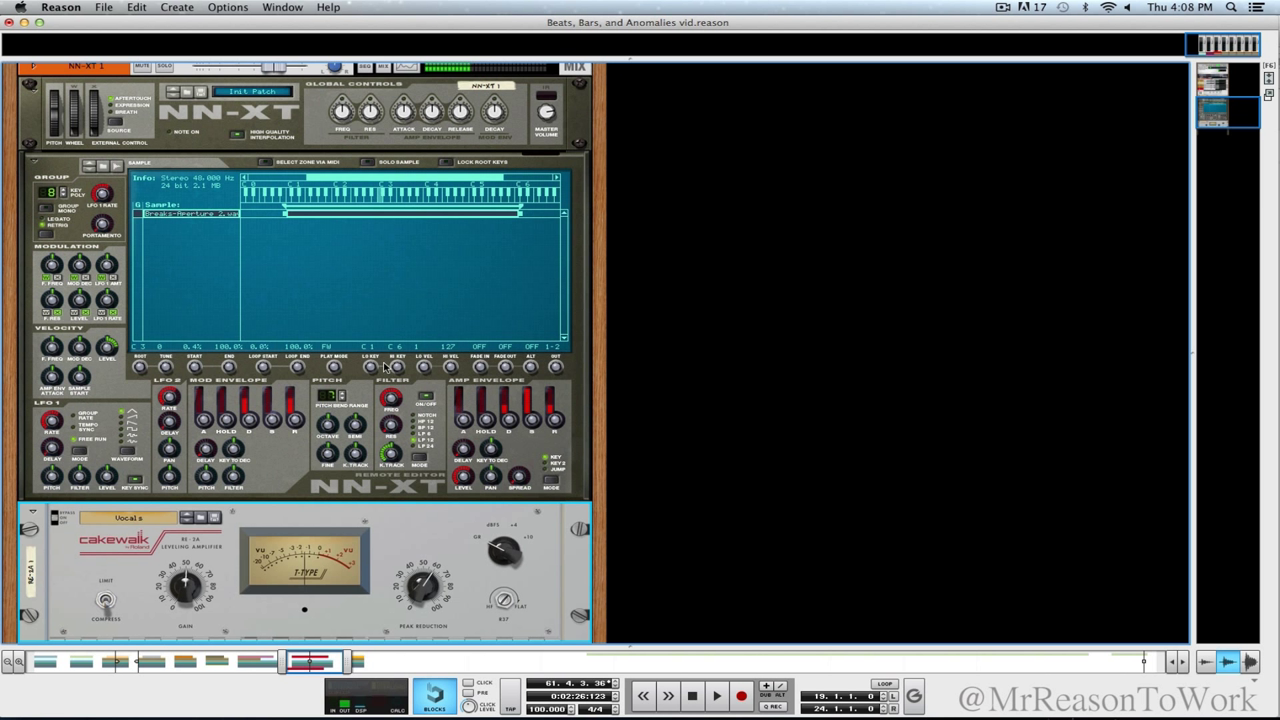
click(394, 400)
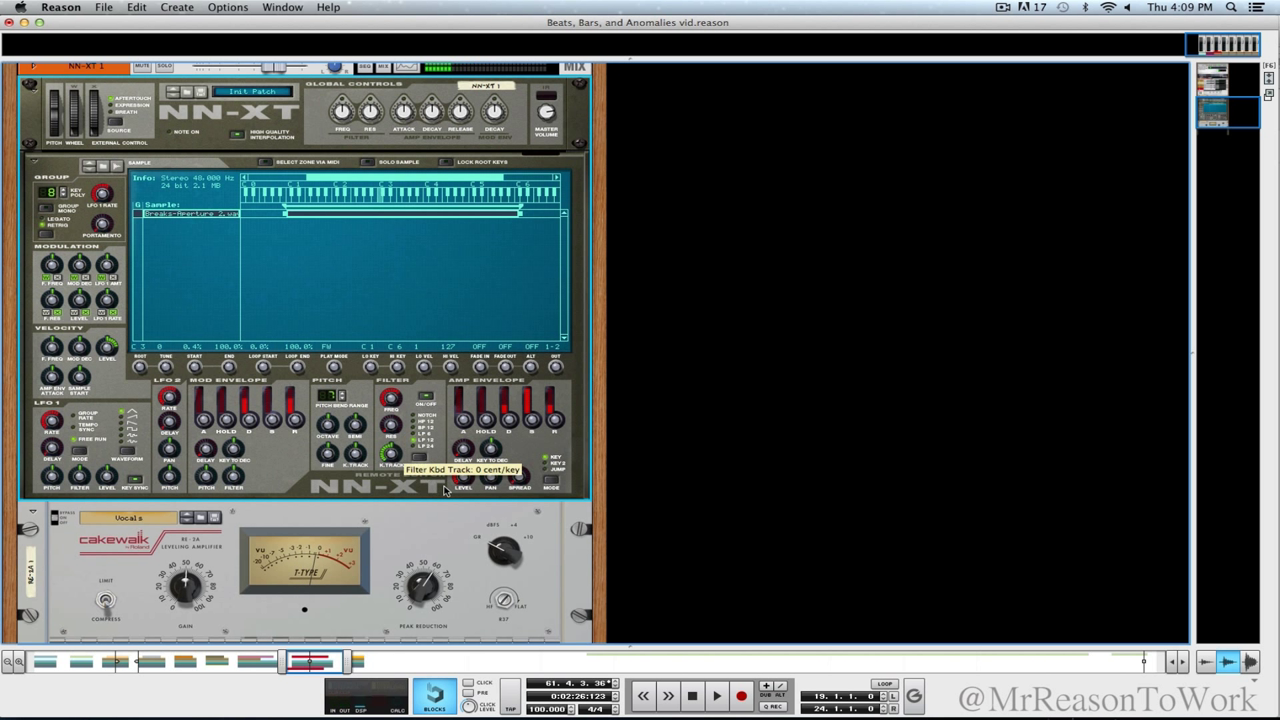
scroll(441, 490, down, 3)
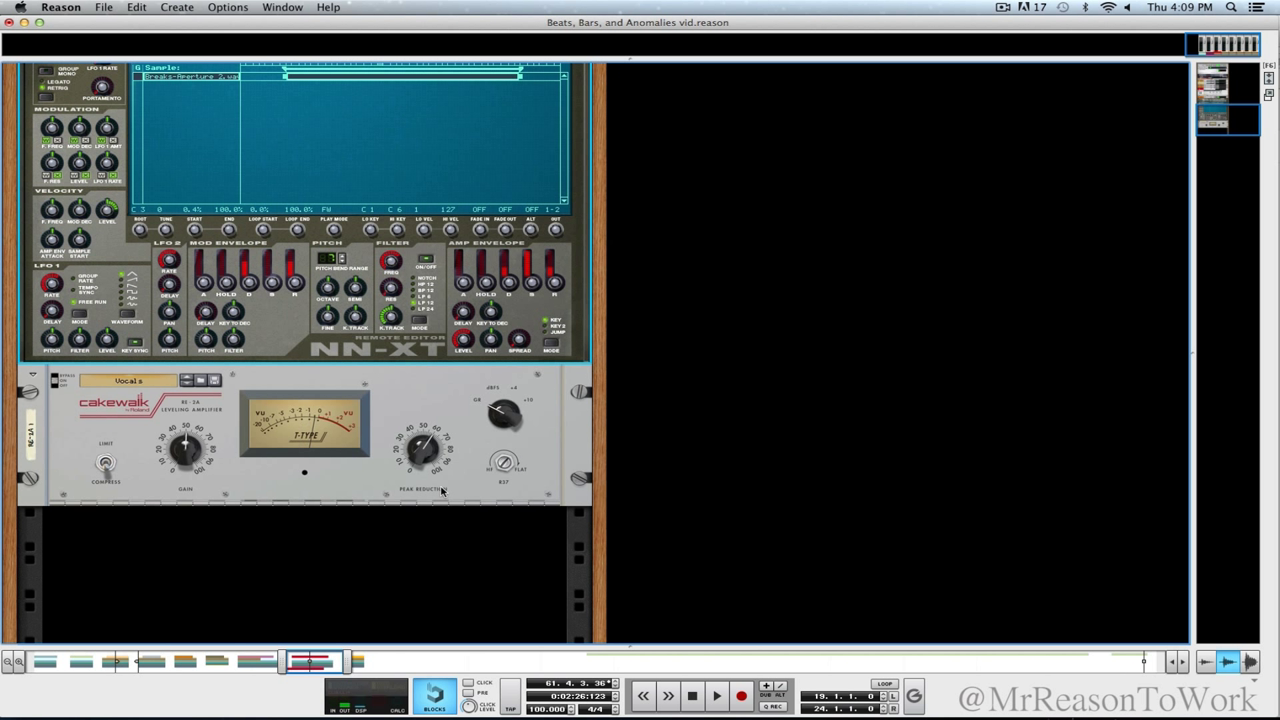
Step: Show the device palette (F8) and the mixer (F5), then return to the sequencer track list
key(F8)
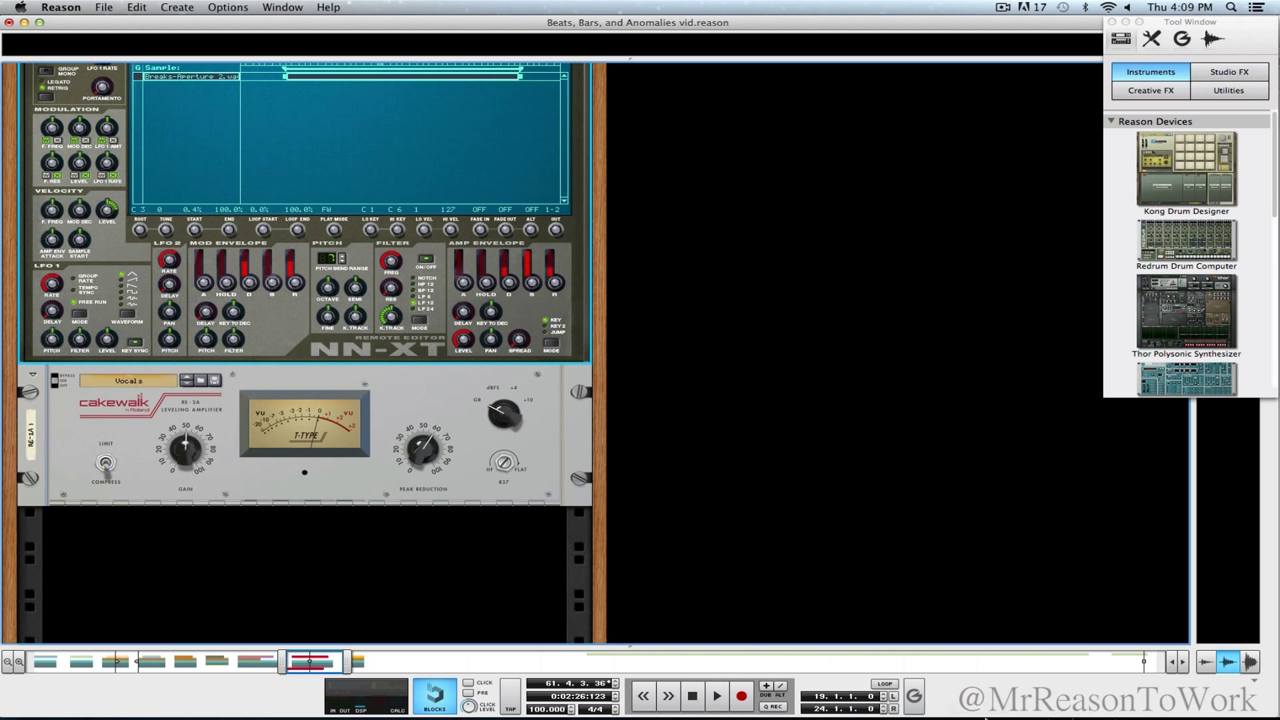
click(1002, 7)
click(1020, 50)
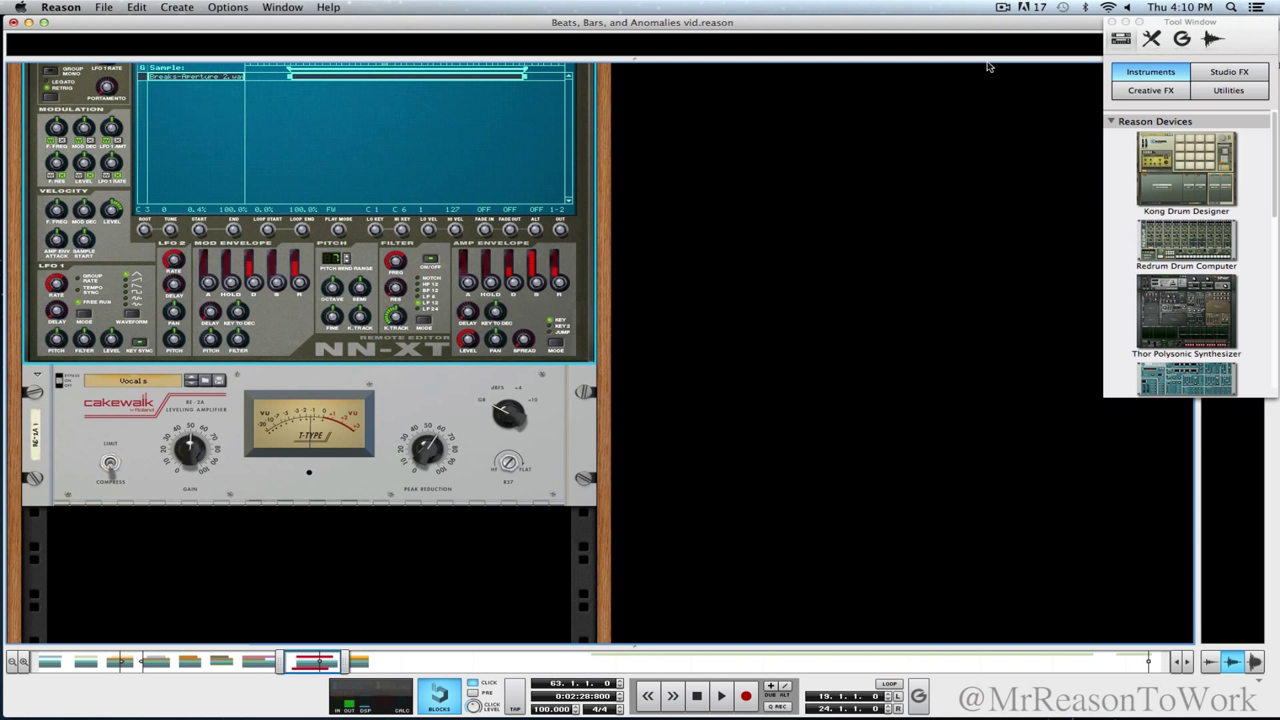
key(F5)
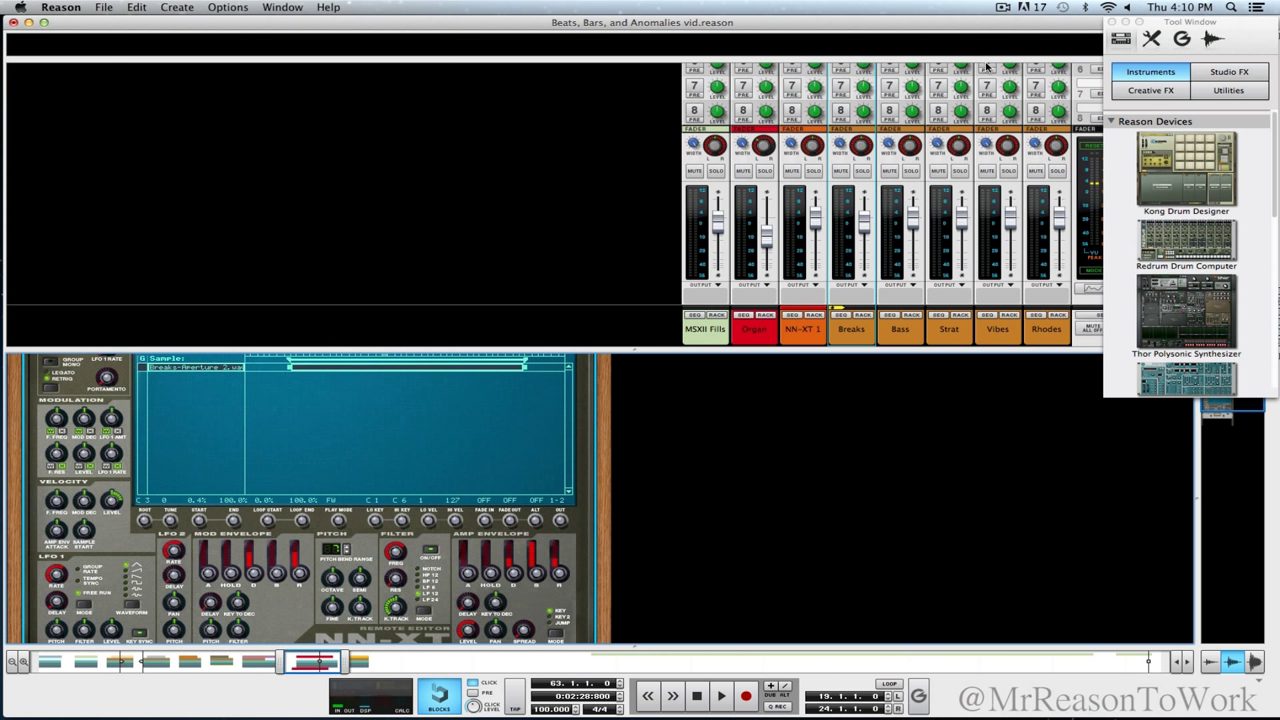
key(F7)
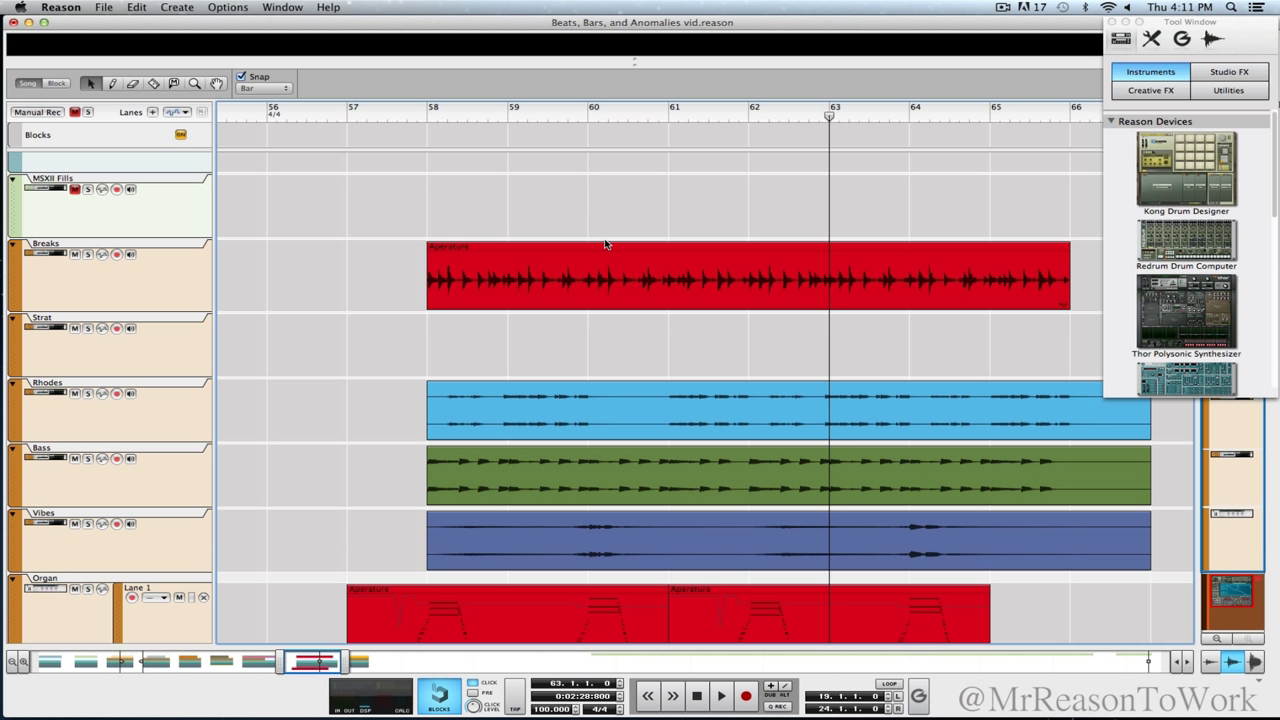
scroll(604, 244, down, 2)
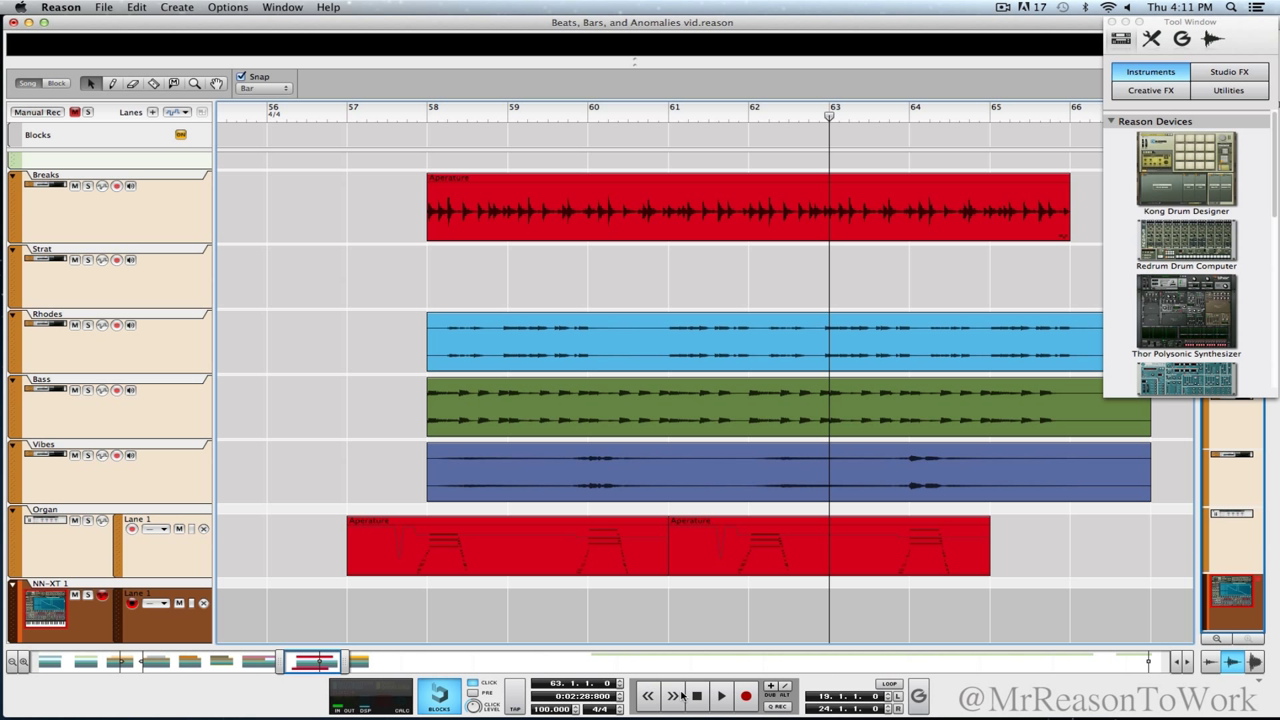
Step: Rename the NN-XT 1 track to 'Screw beat'
double_click(78, 586)
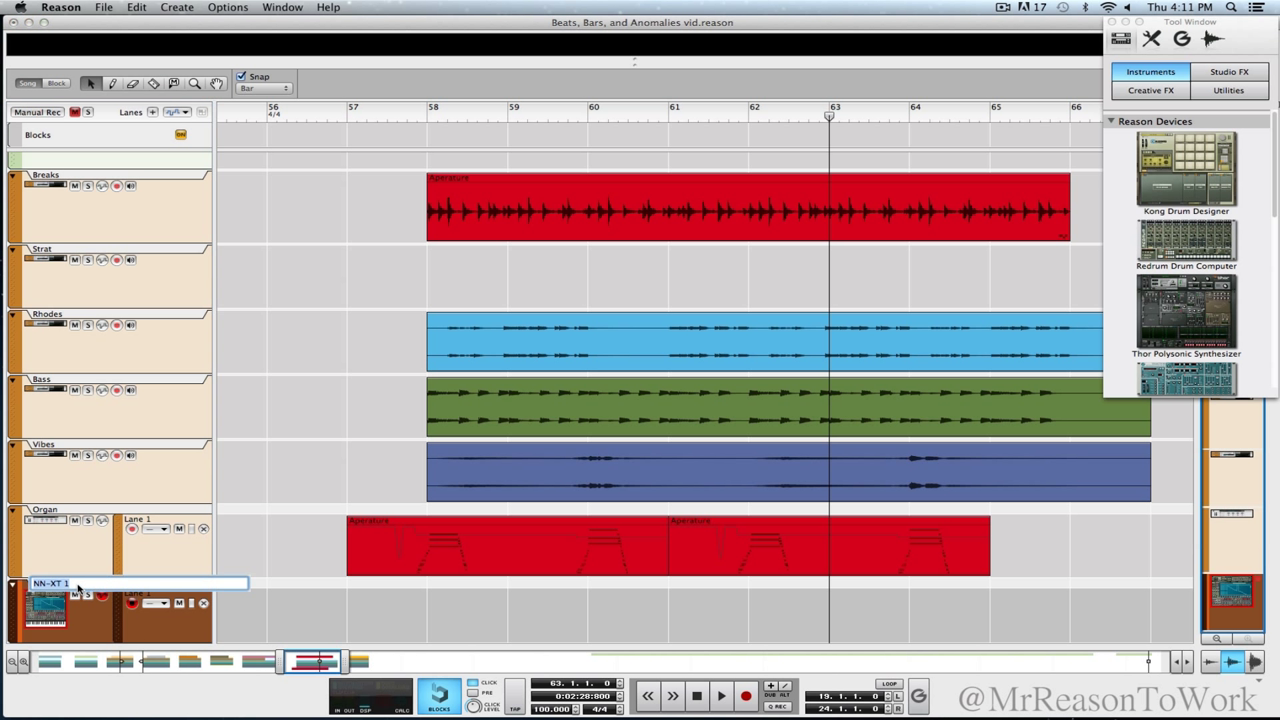
text(Screw beat)
key(Return)
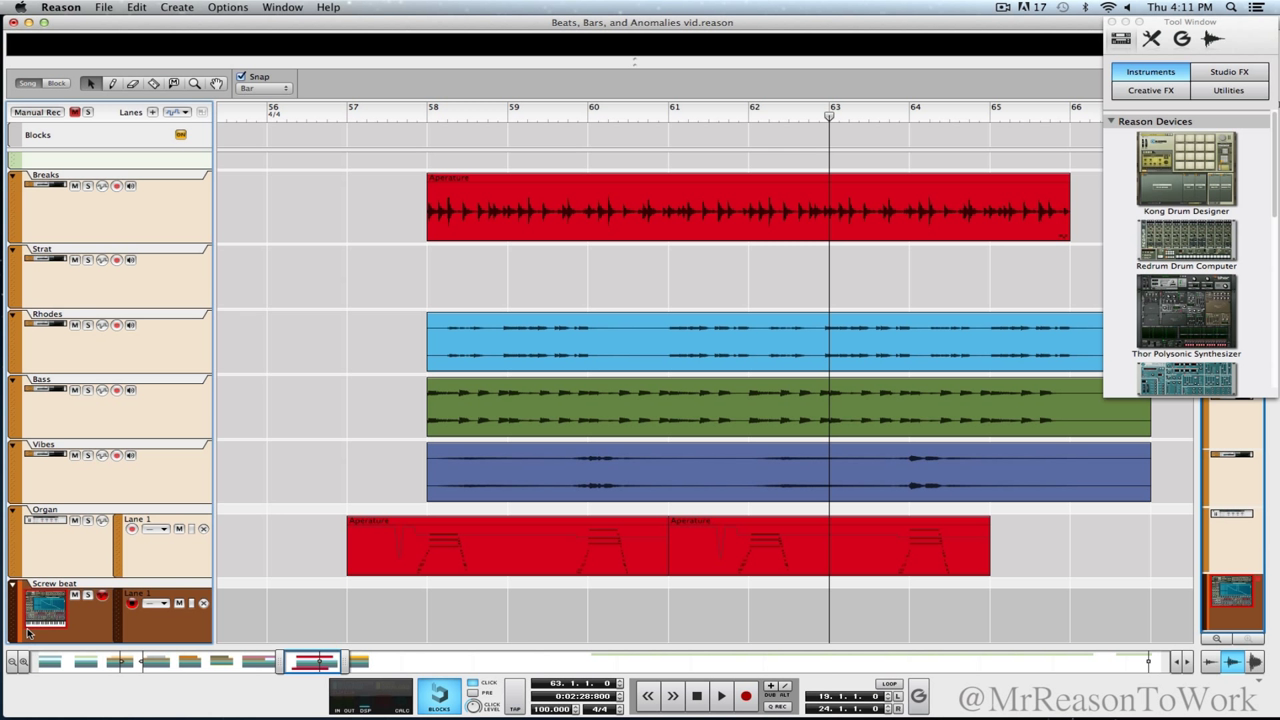
Step: Copy the Screw beat track together with its device
right_click(88, 630)
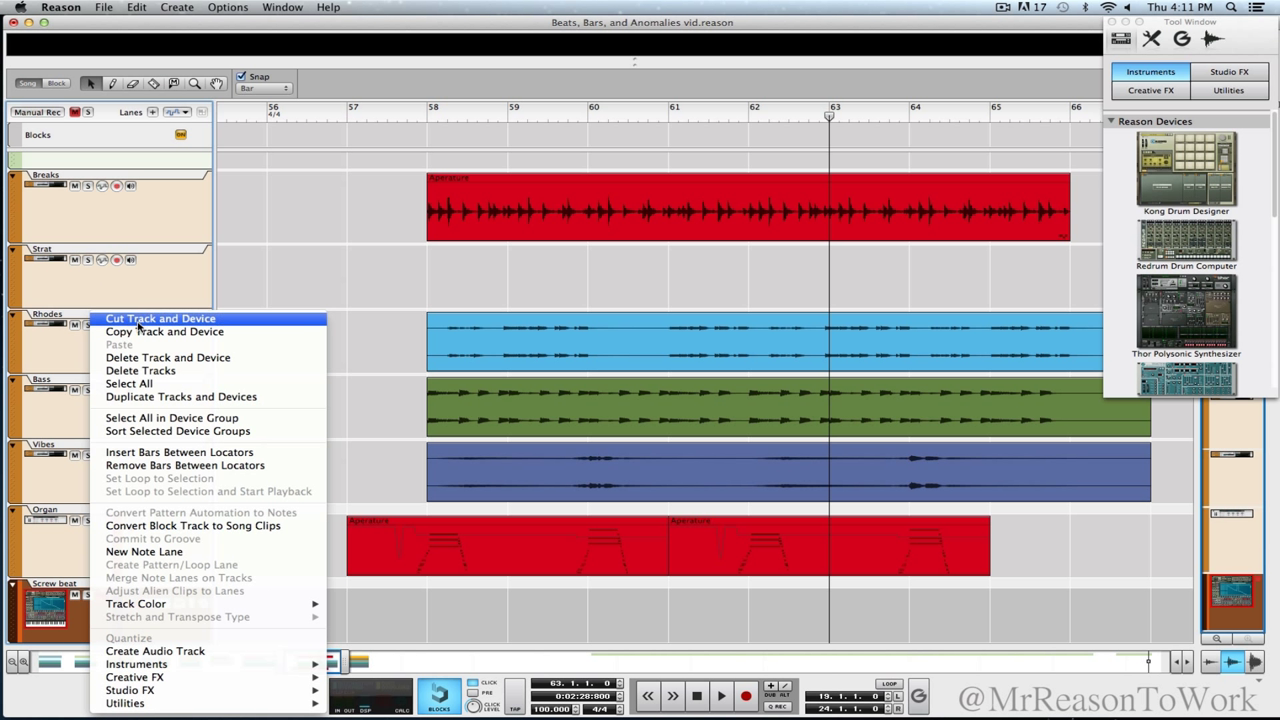
click(140, 332)
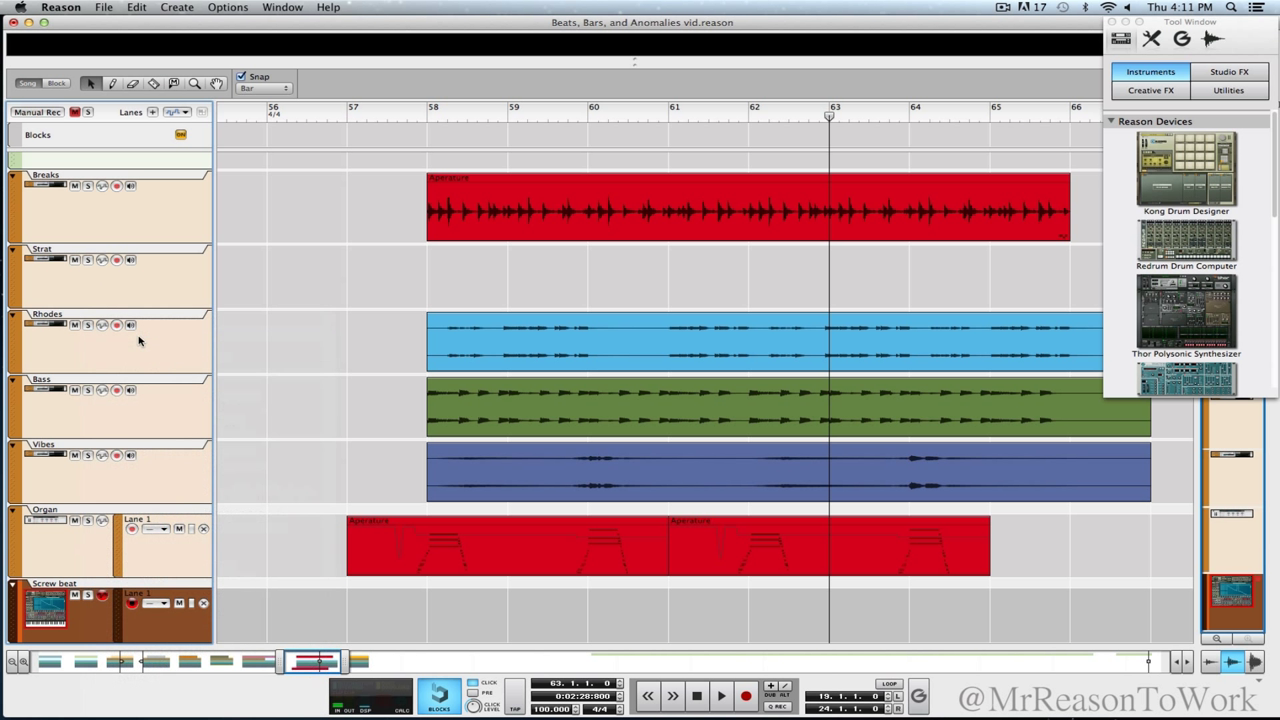
click(103, 7)
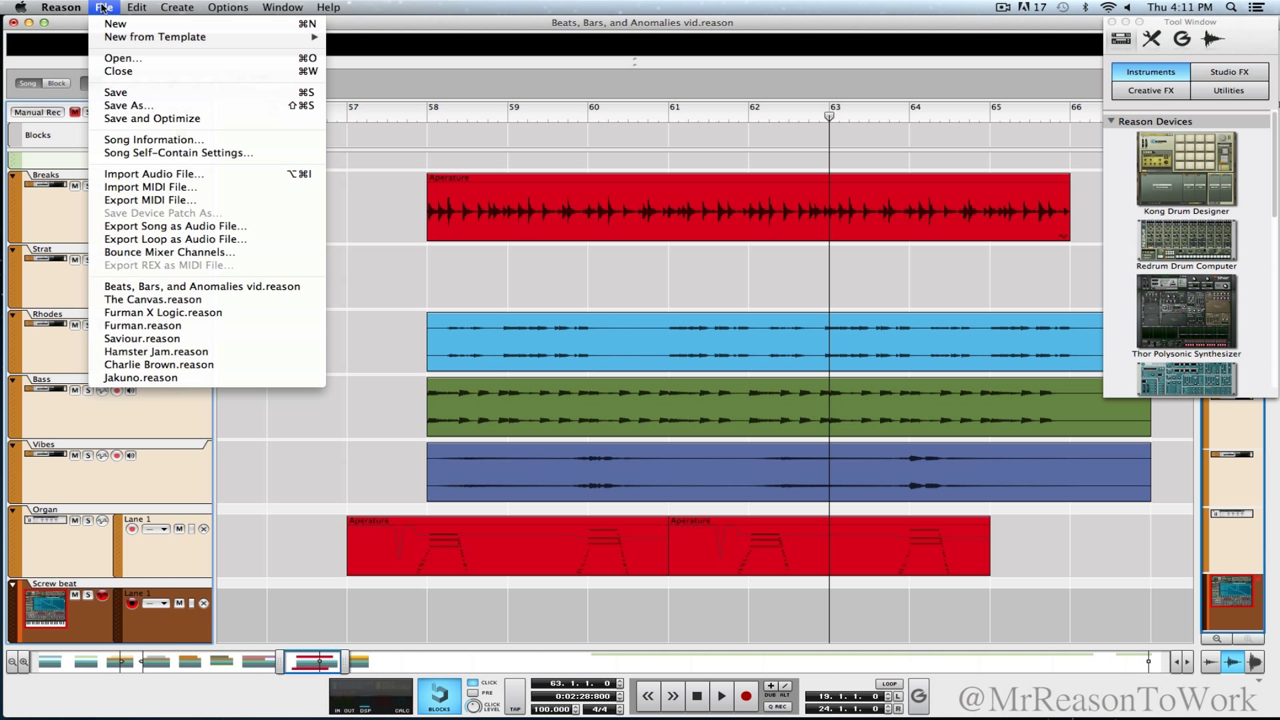
Step: Open initial R6.reason from the Song Browser, with the list sorted by name
click(120, 58)
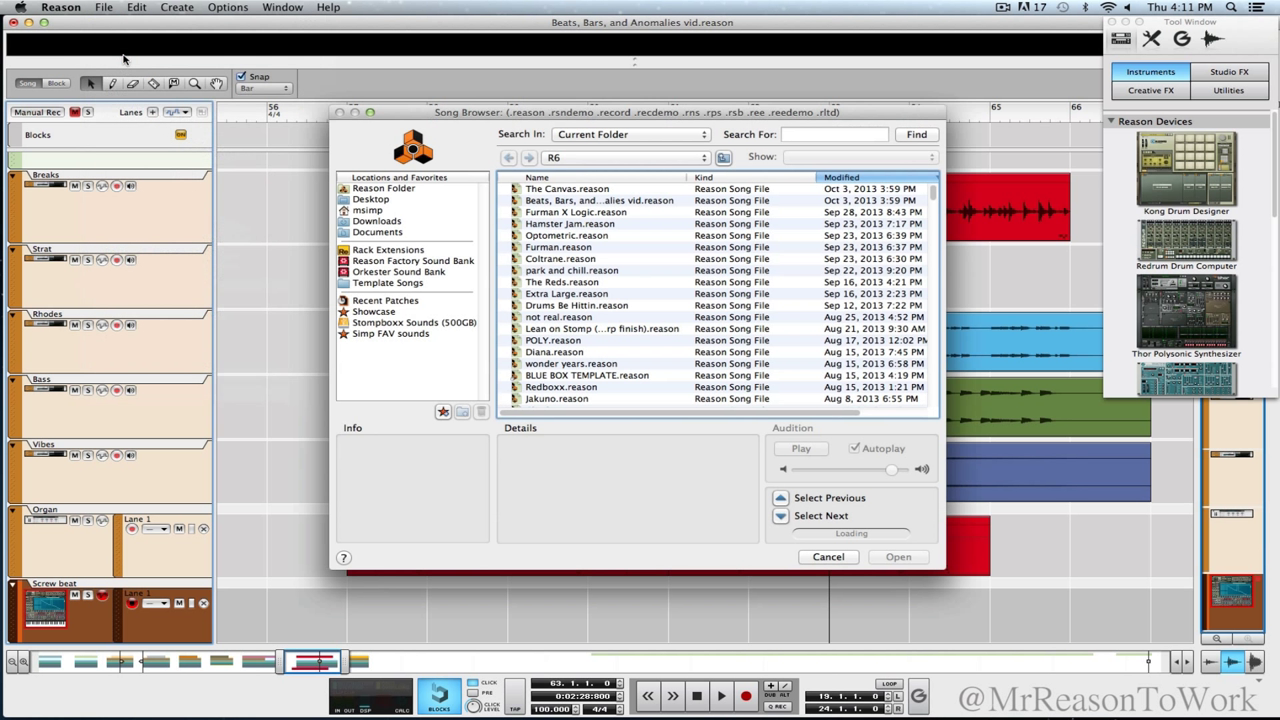
click(656, 181)
scroll(630, 277, down, 10)
scroll(630, 277, down, 20)
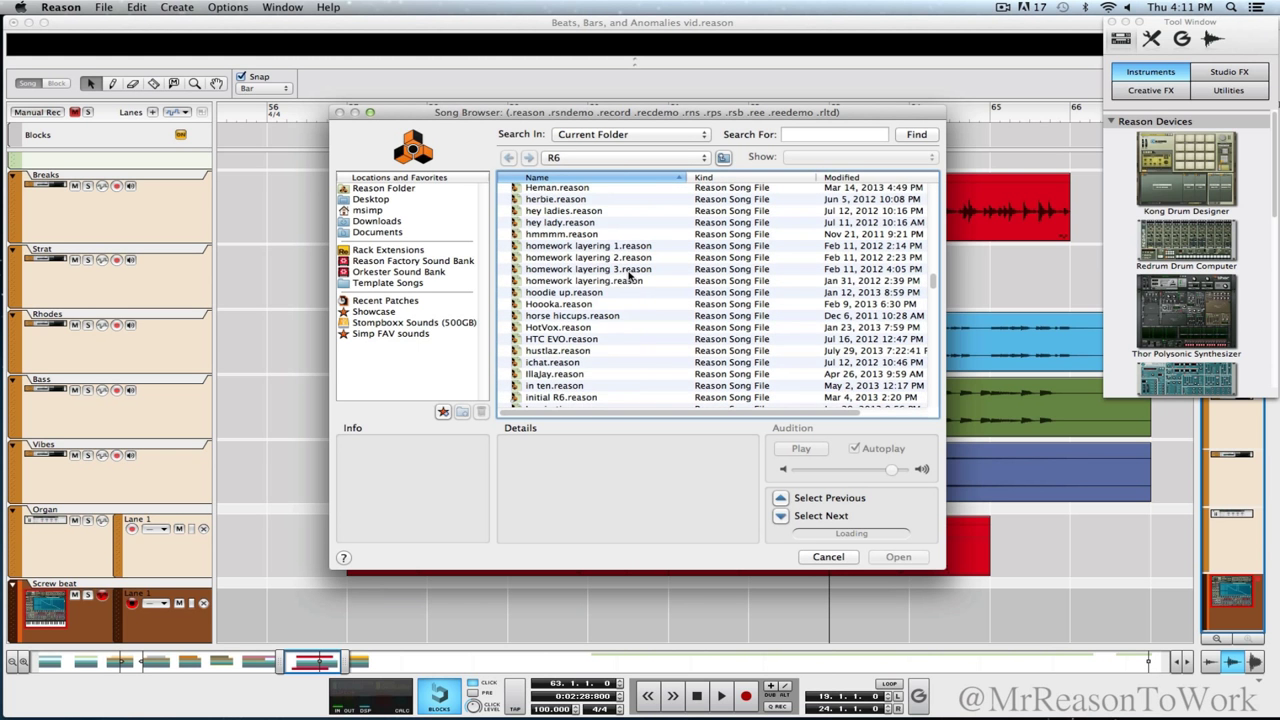
scroll(630, 277, down, 5)
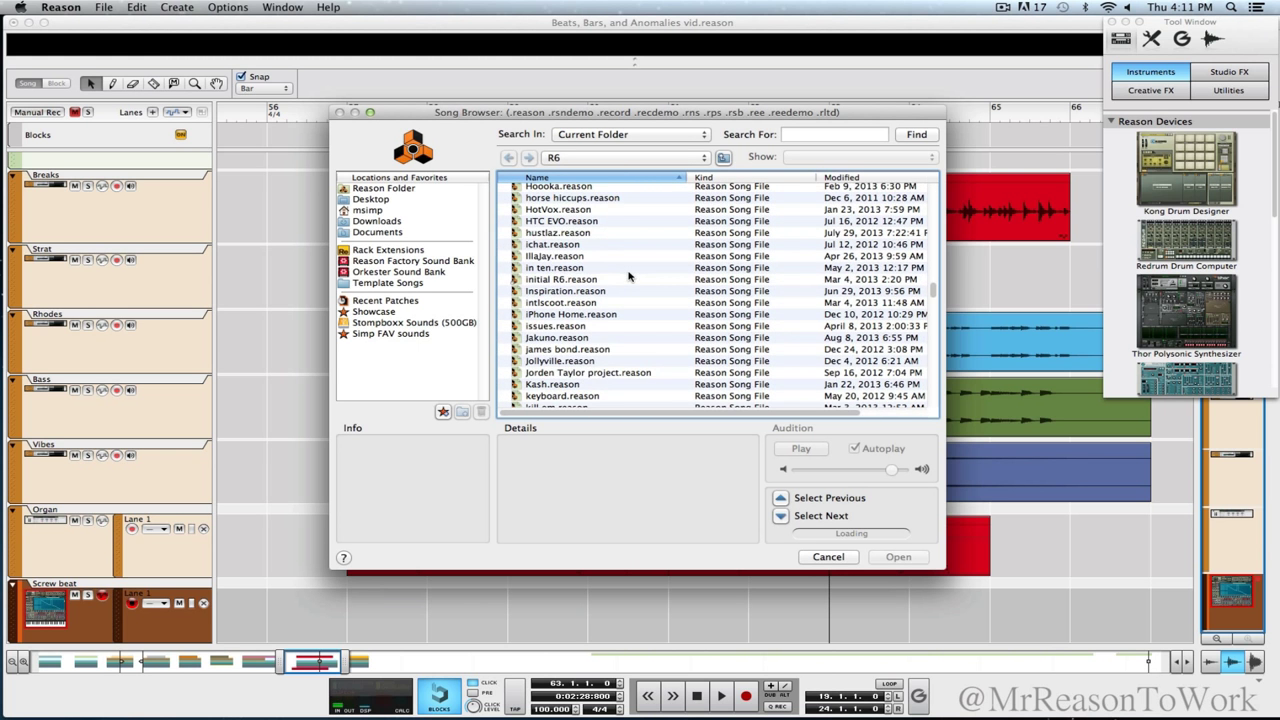
click(575, 283)
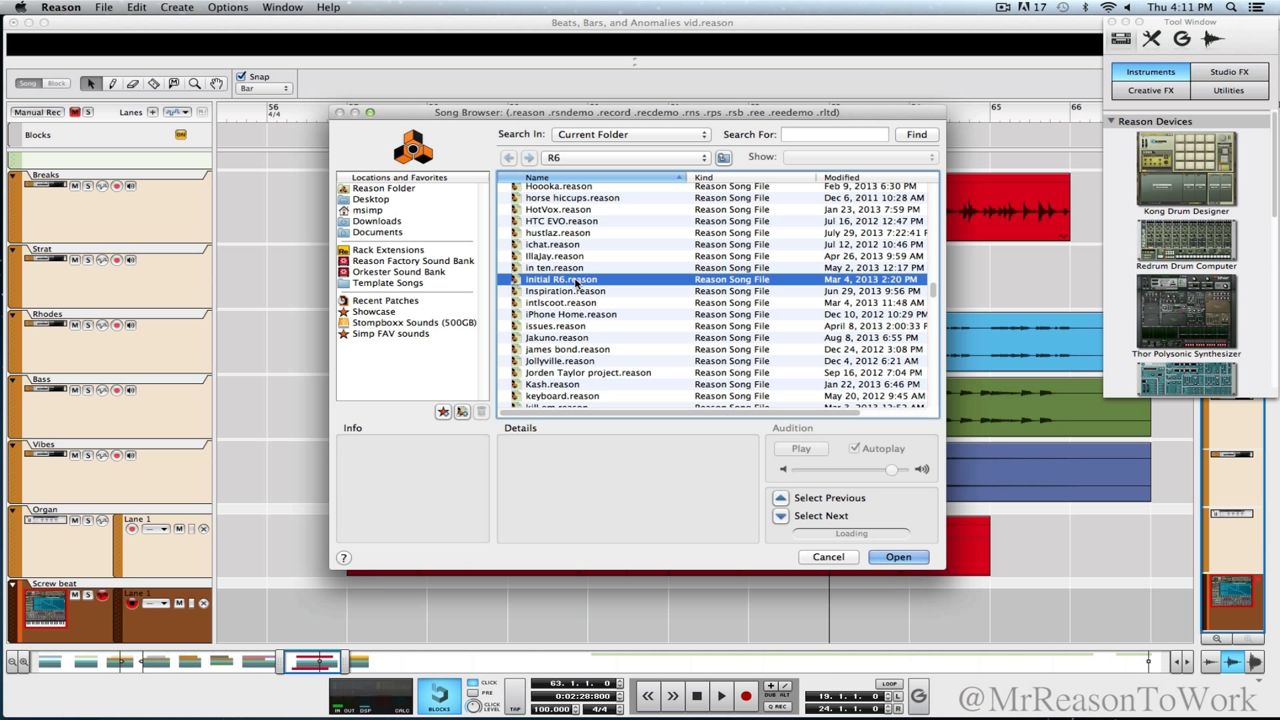
click(907, 556)
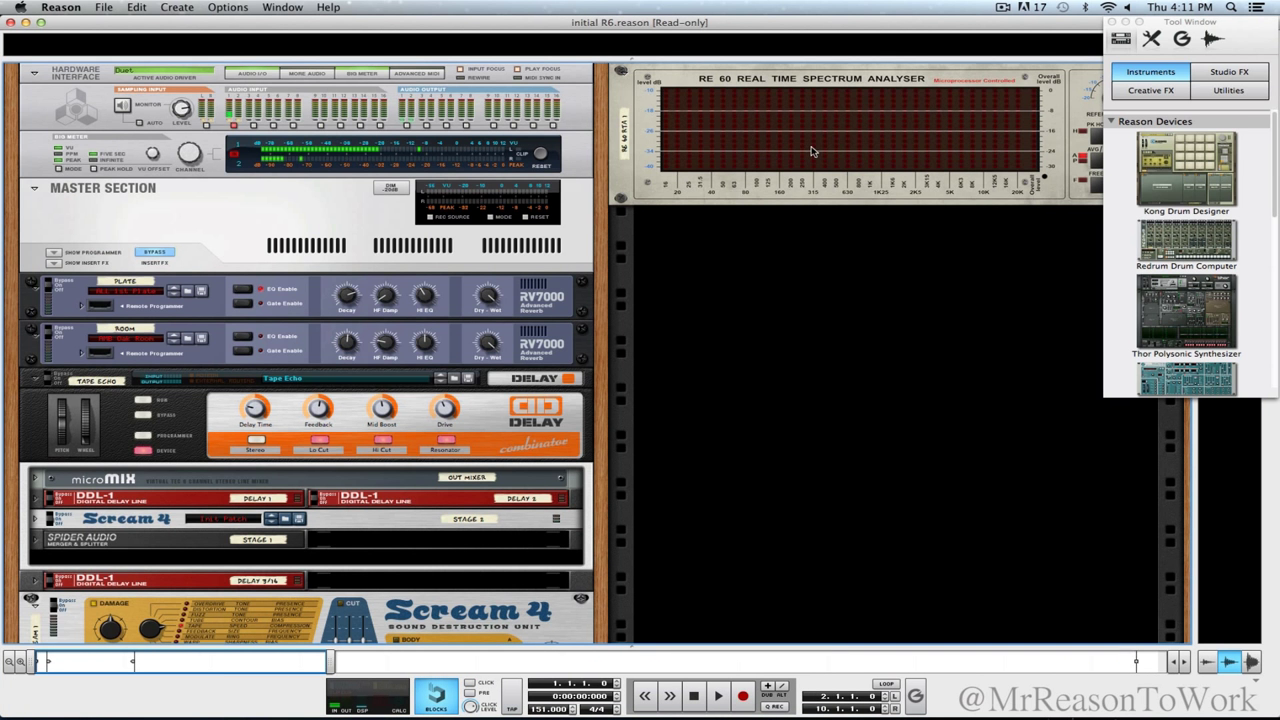
Step: Delete the RE-60 Spectrum Analyser, check the rear cabling, and scroll down to the Redrum
click(812, 155)
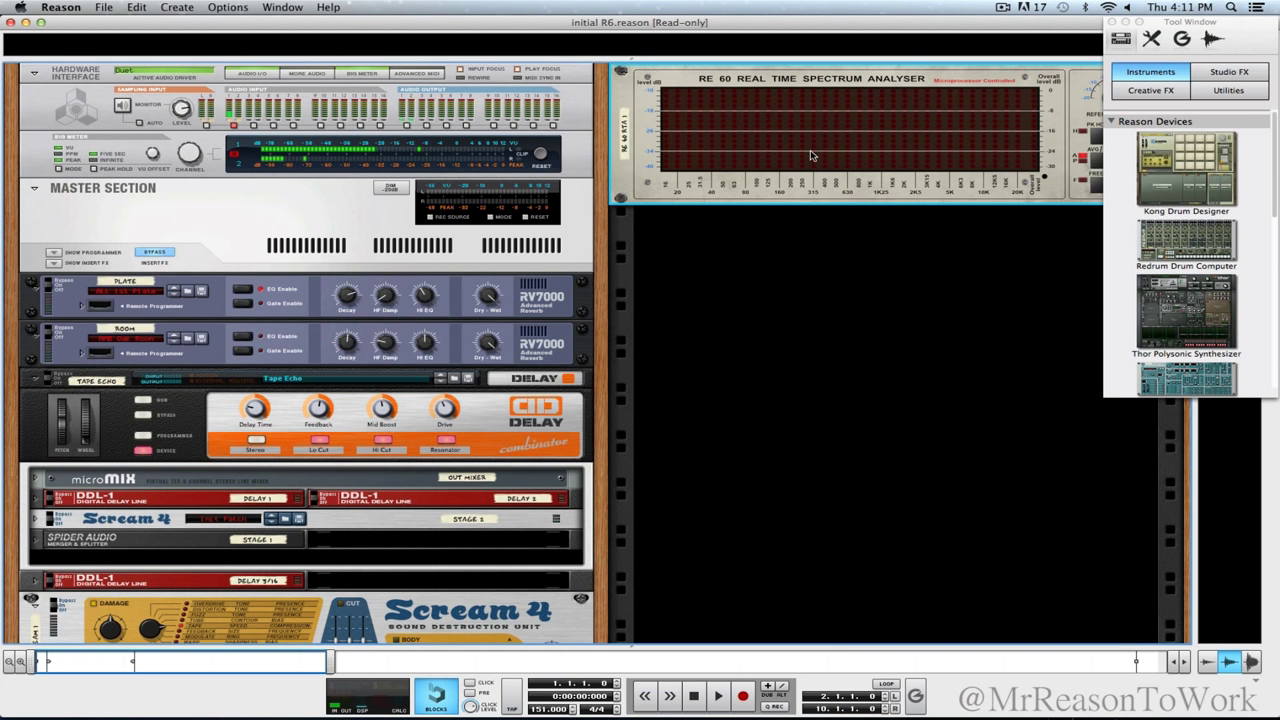
key(BackSpace)
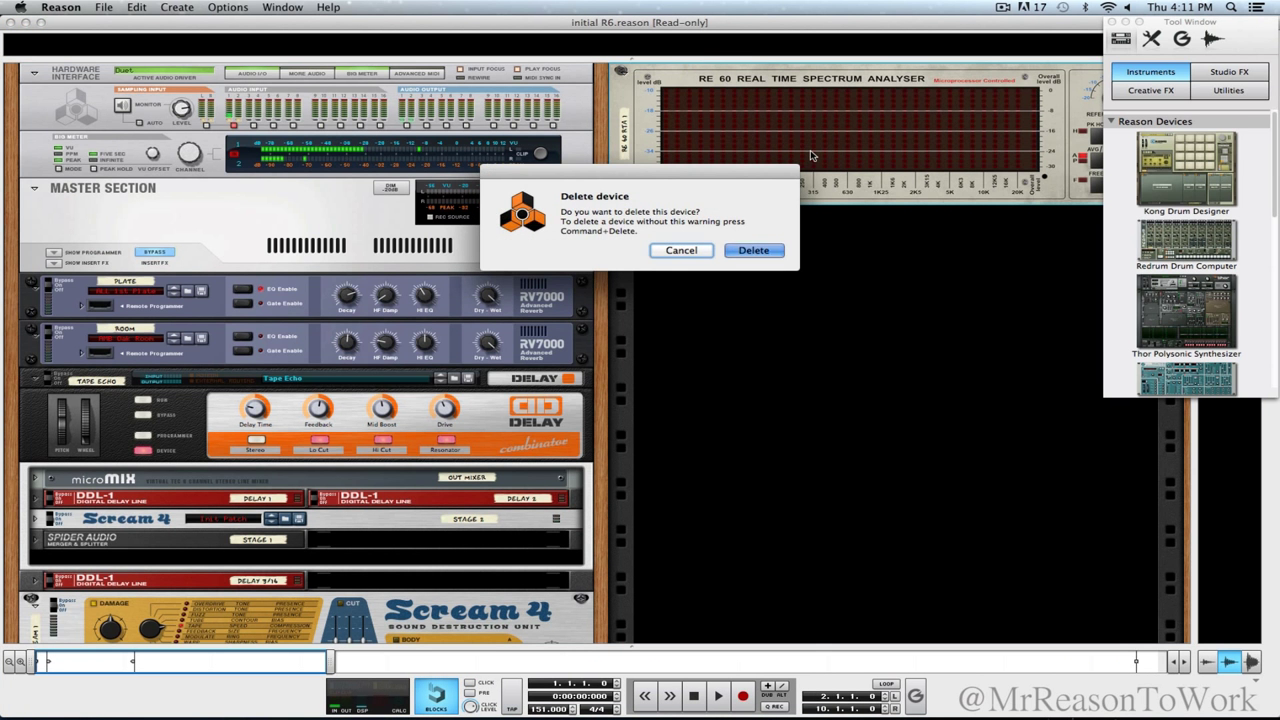
key(Return)
key(Tab)
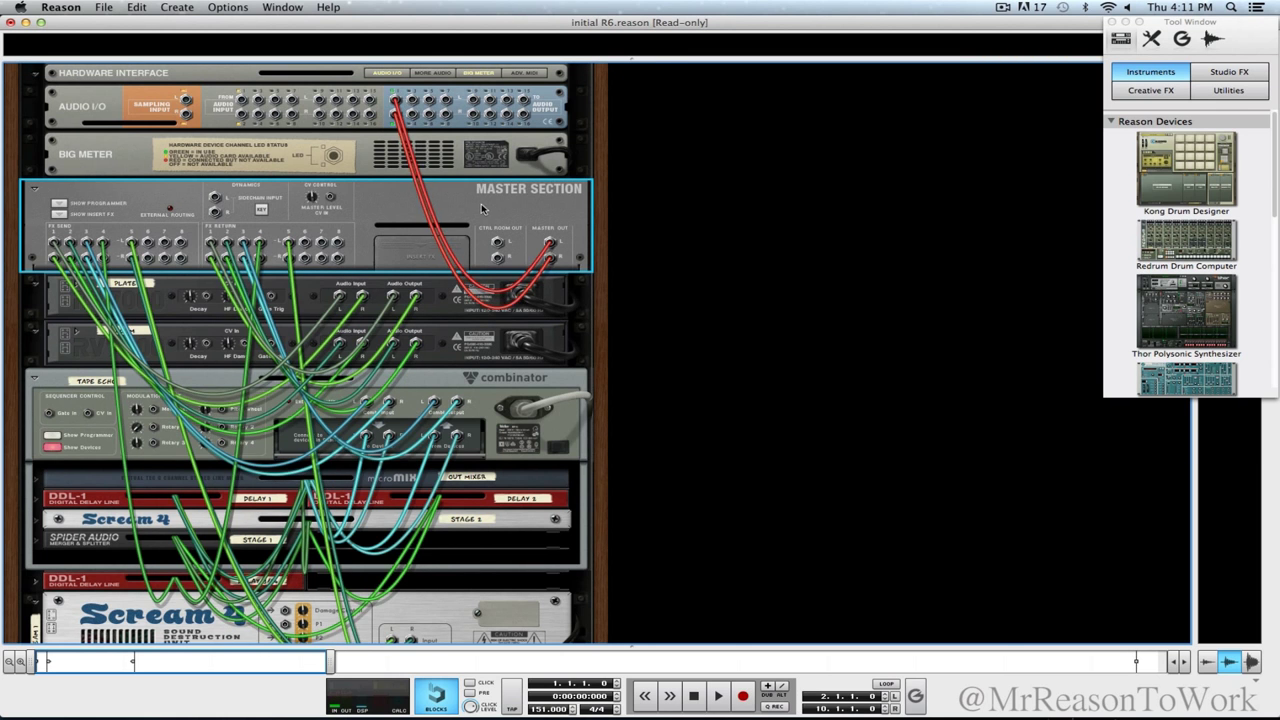
key(Tab)
scroll(514, 343, down, 15)
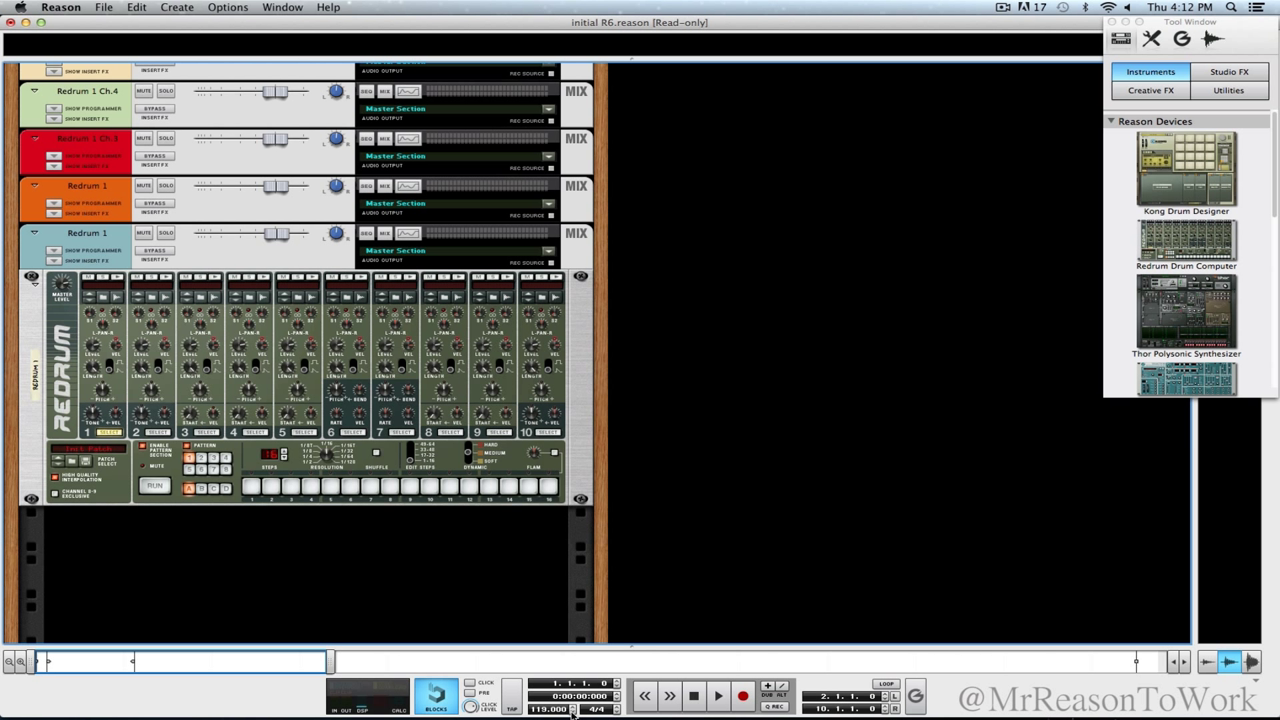
Step: Paste the copied Screw beat track and devices into the empty rack space
right_click(361, 547)
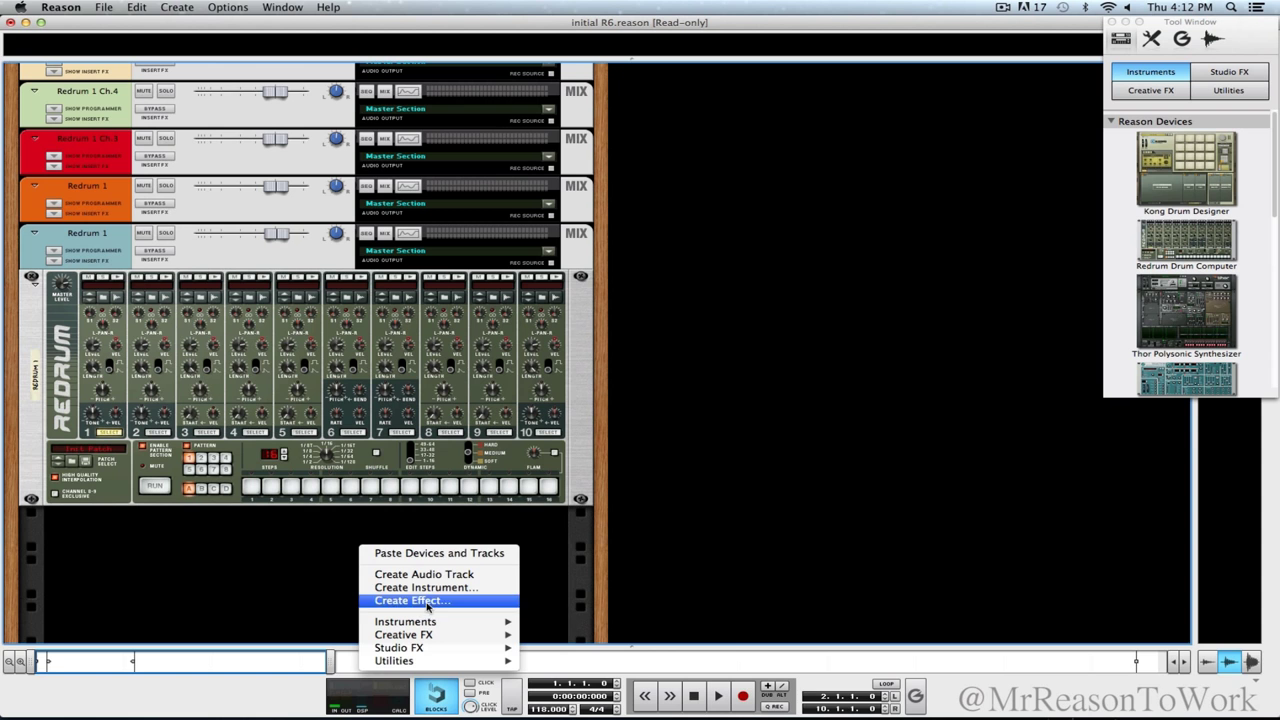
click(403, 554)
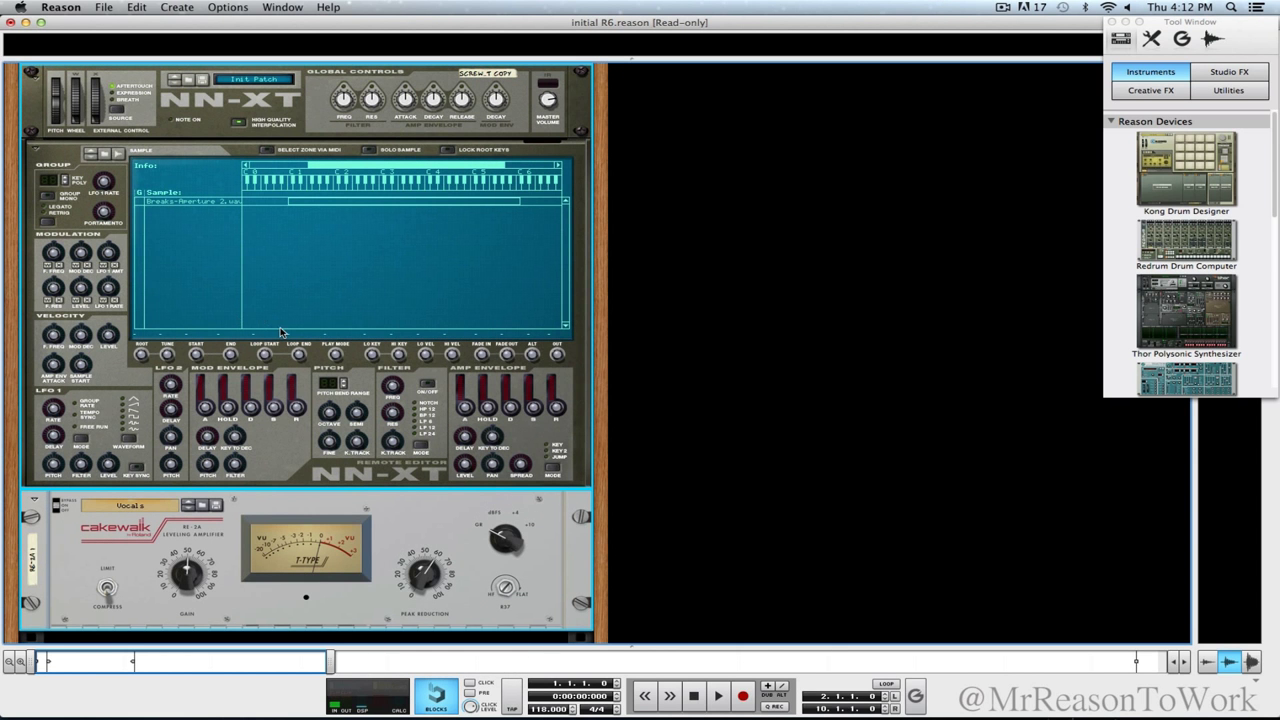
scroll(322, 336, up, 3)
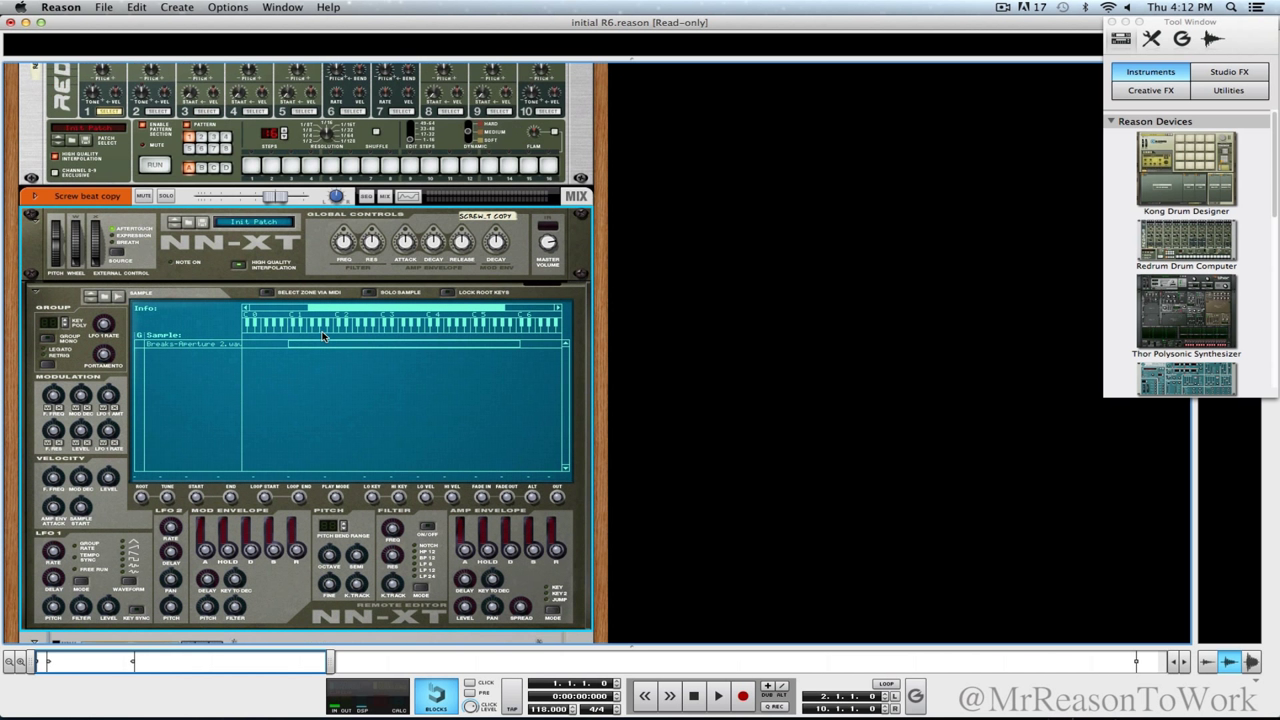
Step: Preview the NN-XT's sample and play the song briefly
click(322, 333)
key(space)
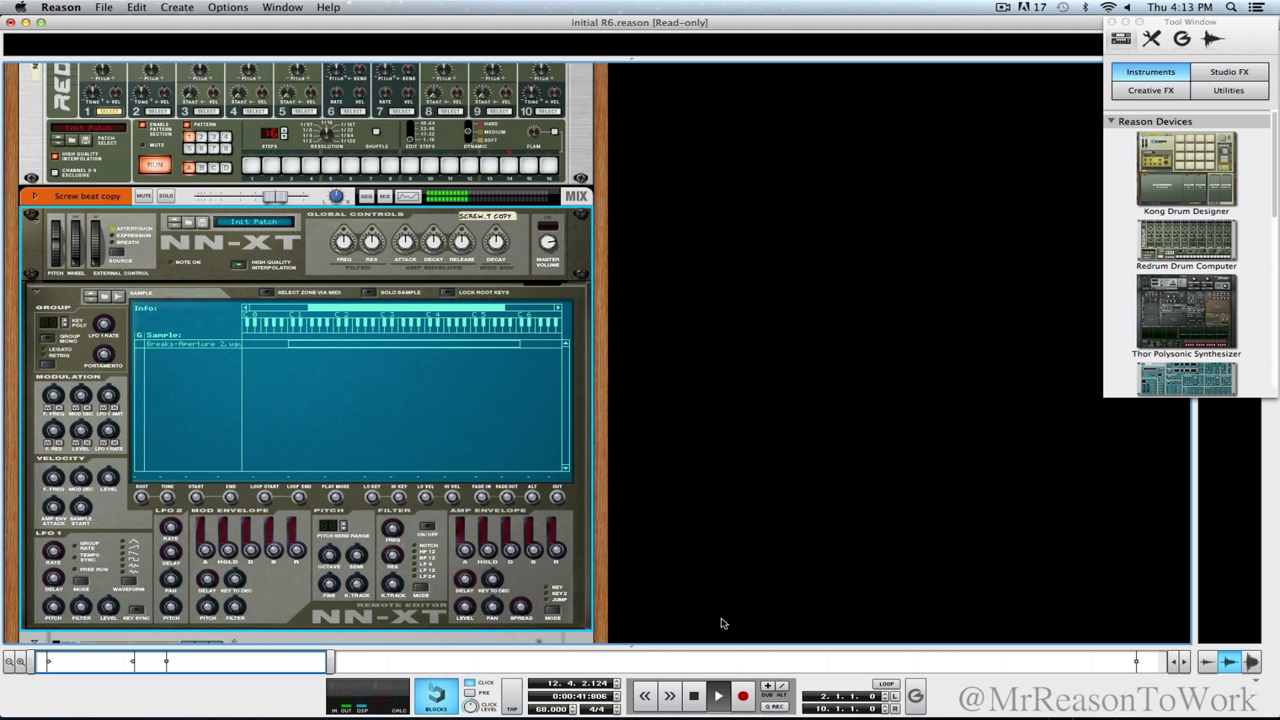
key(space)
Step: In the sequencer, enable quantize while recording and dismiss the read-only warning after trying to record
key(F7)
key(space)
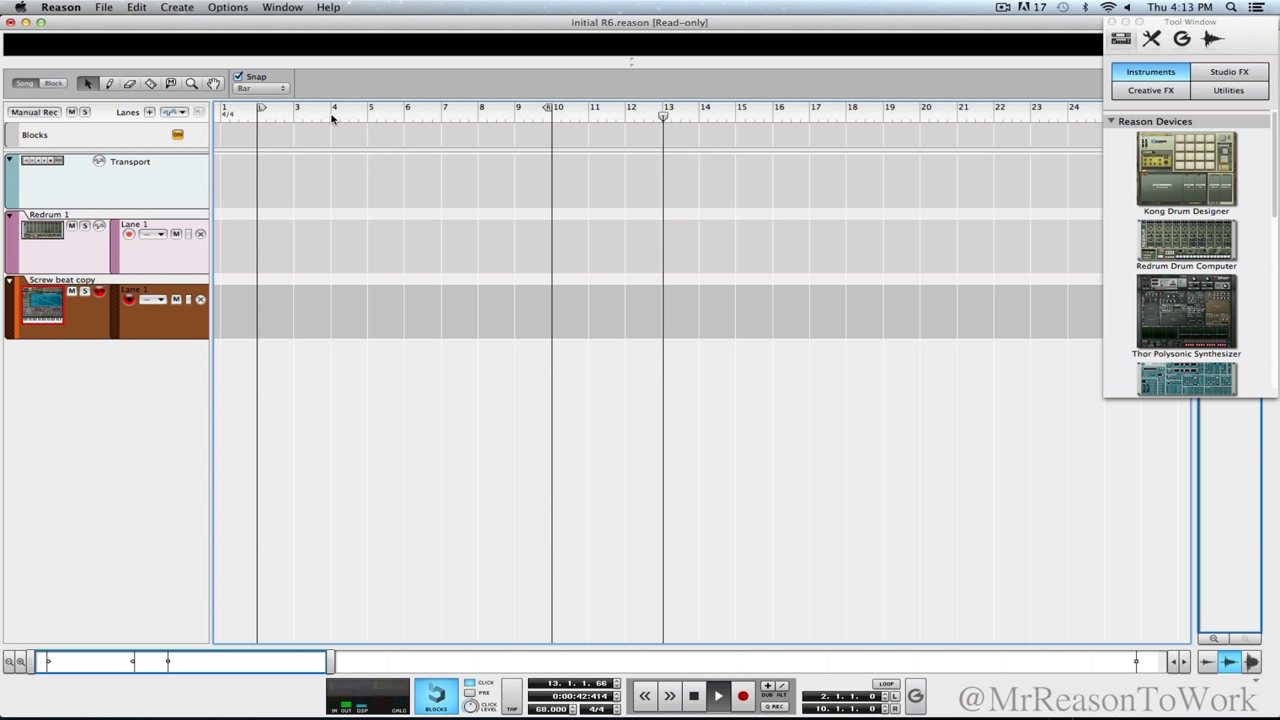
key(space)
click(699, 698)
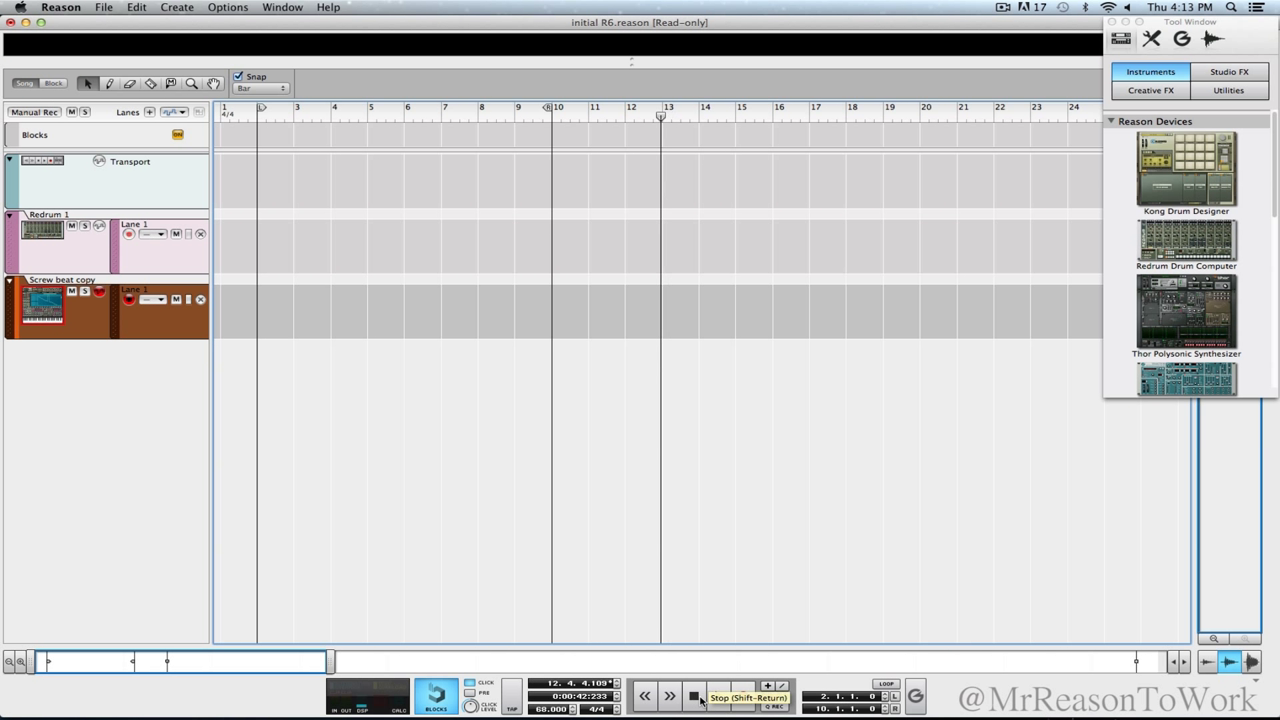
click(773, 706)
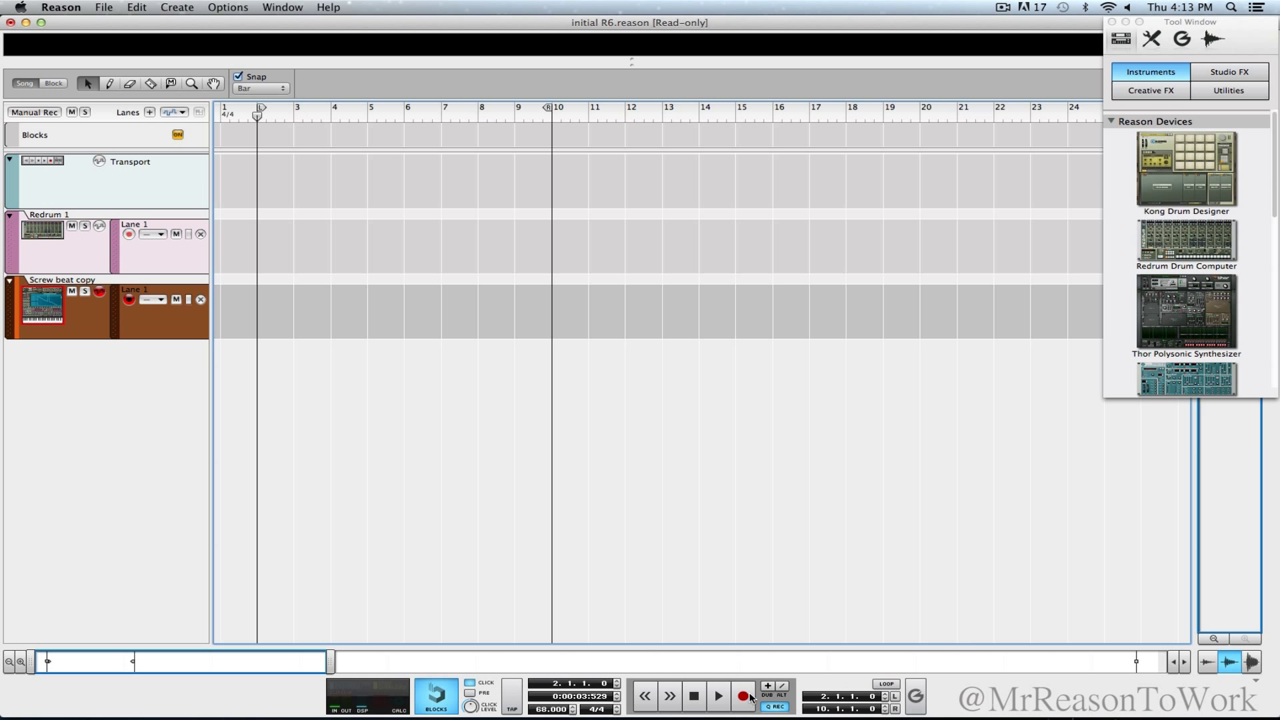
click(744, 696)
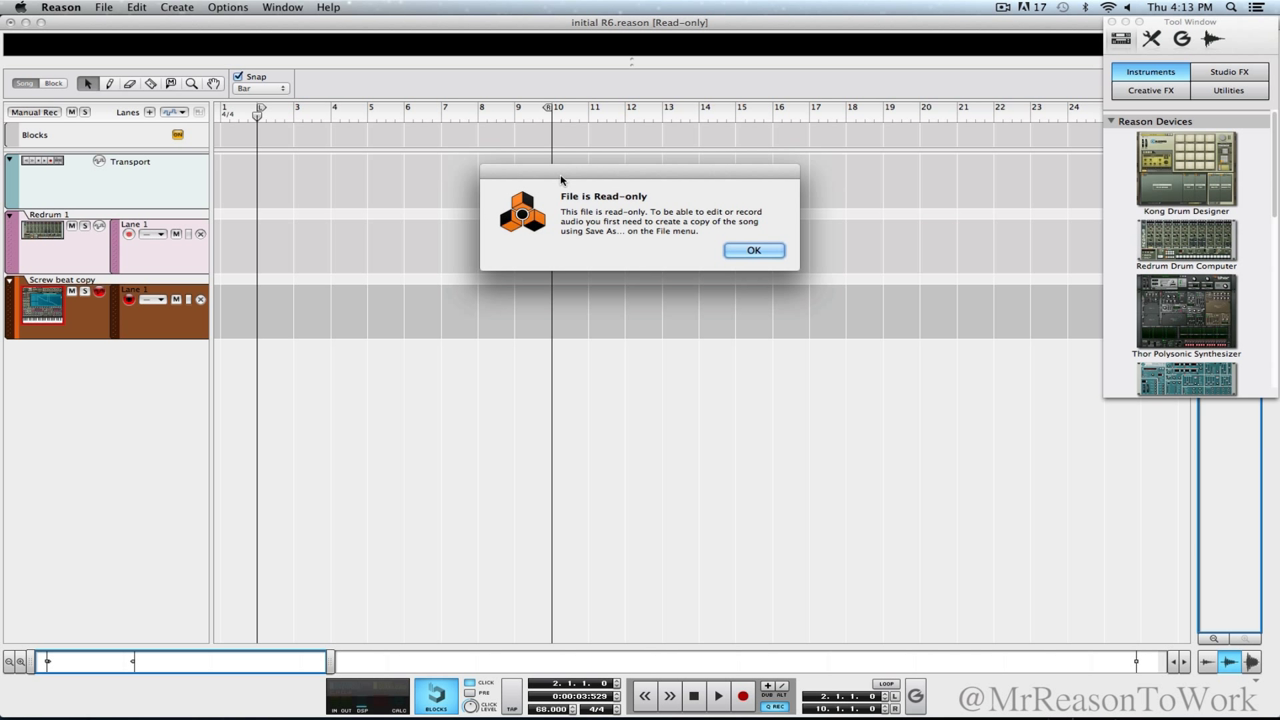
click(769, 255)
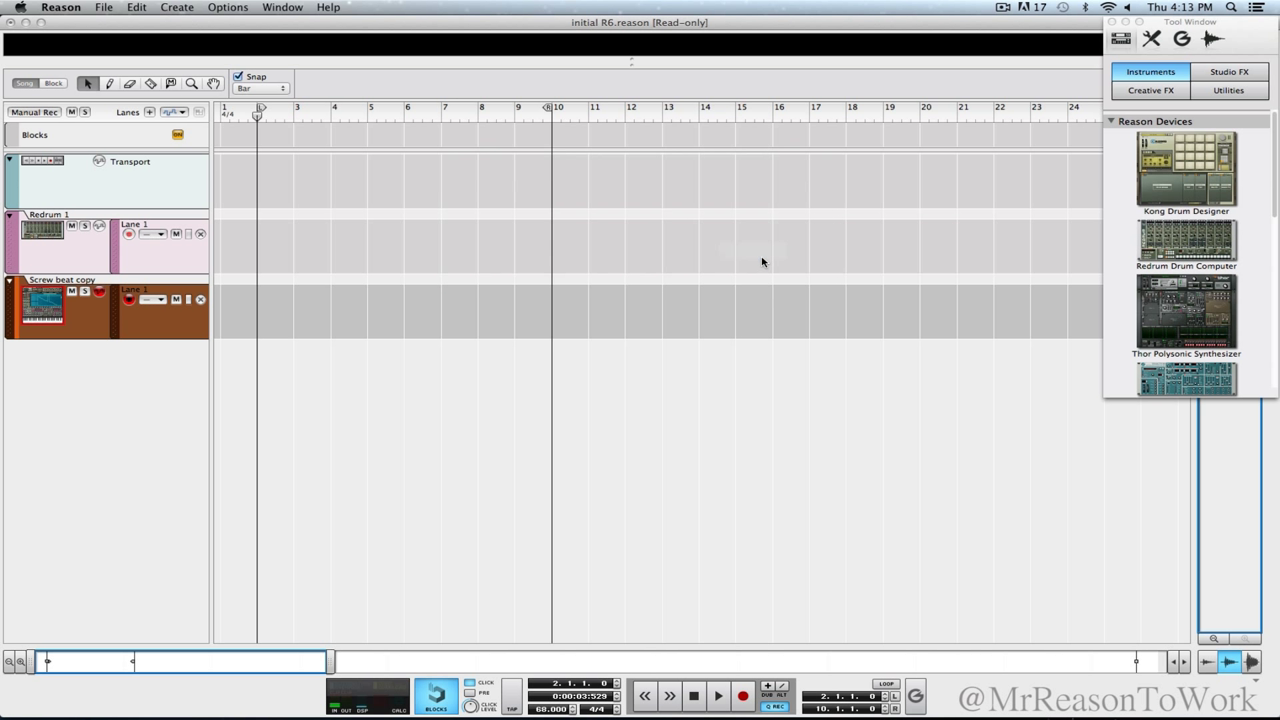
Step: Save the song as 'Beats and Bars example' in the R6 folder and rewind to the start
click(119, 7)
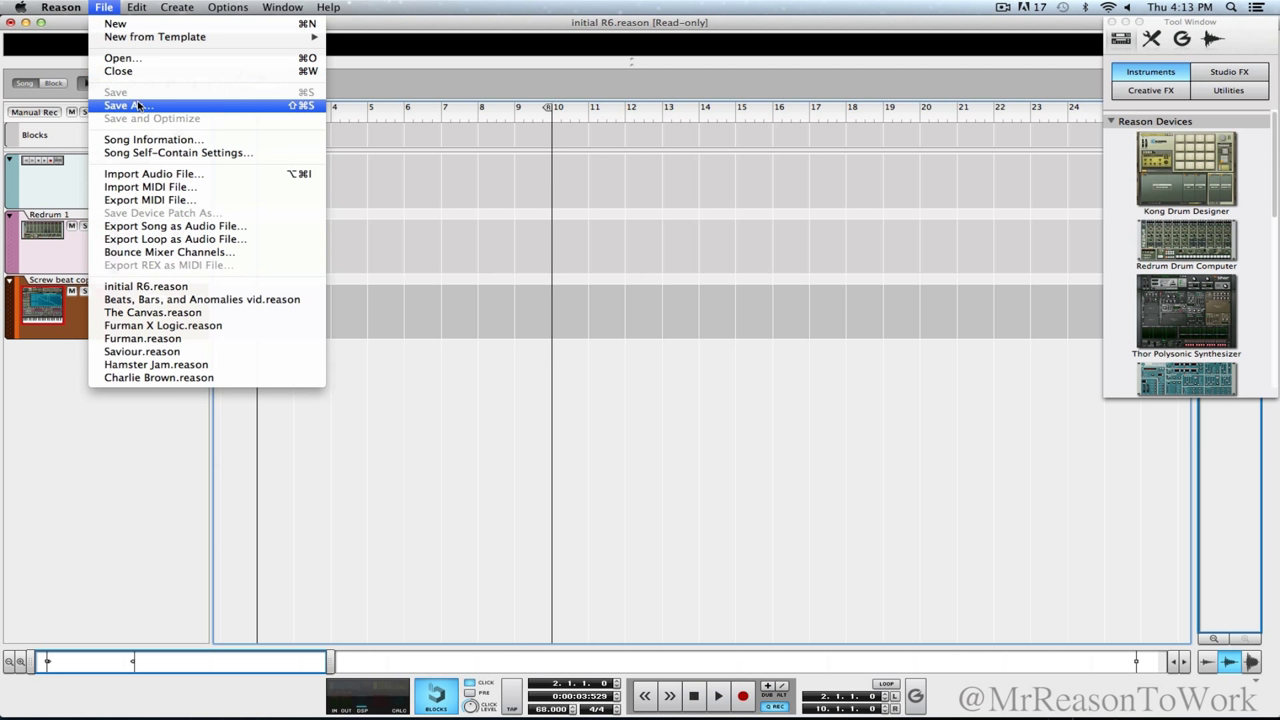
click(137, 103)
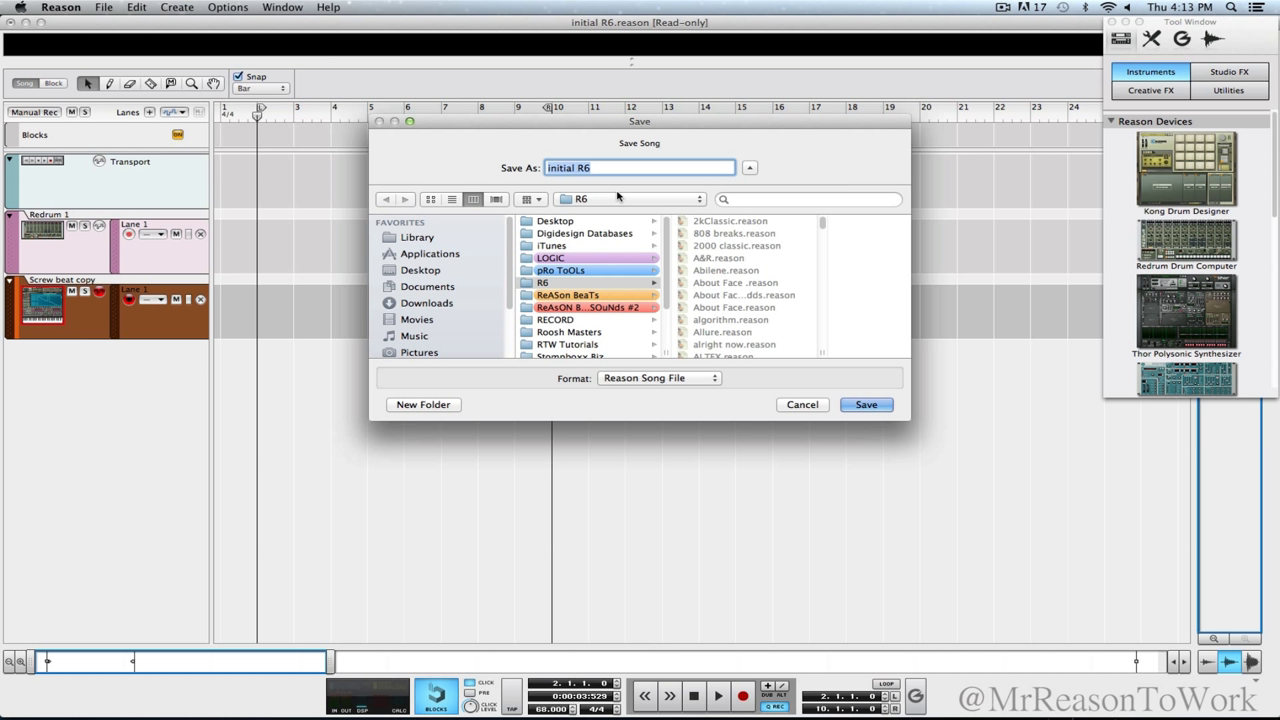
text(Beats and Bars example)
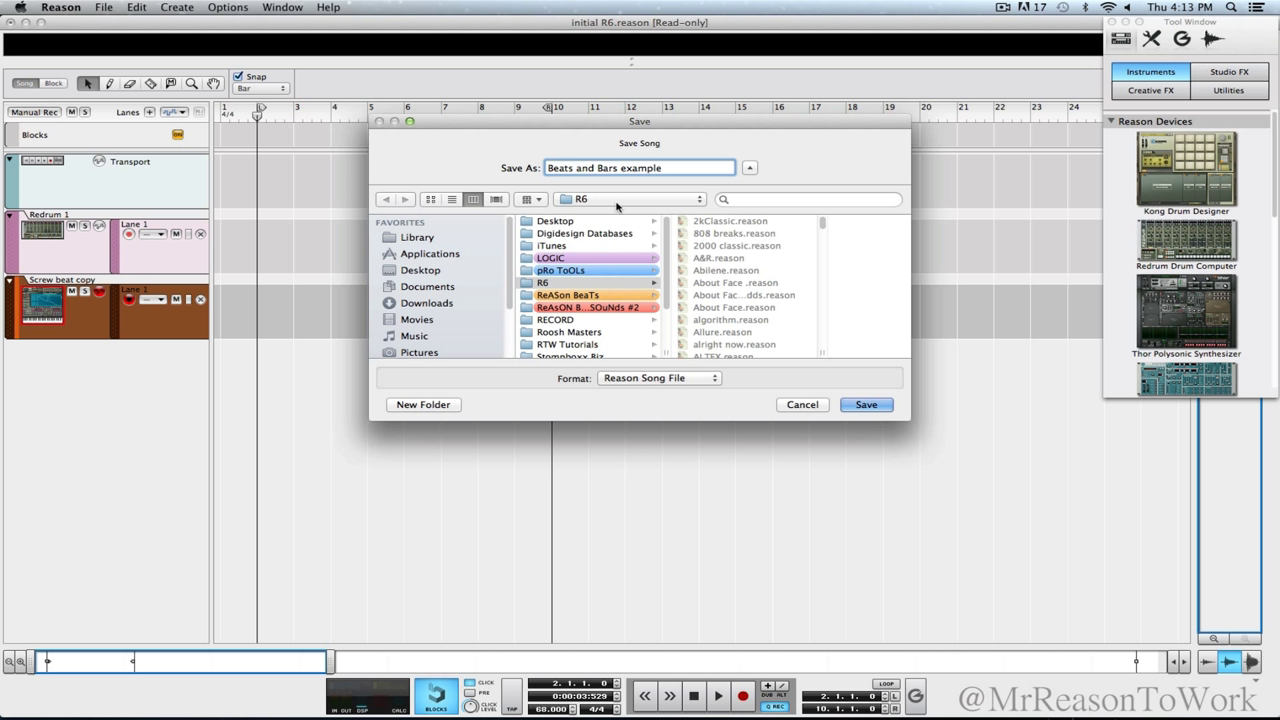
click(617, 284)
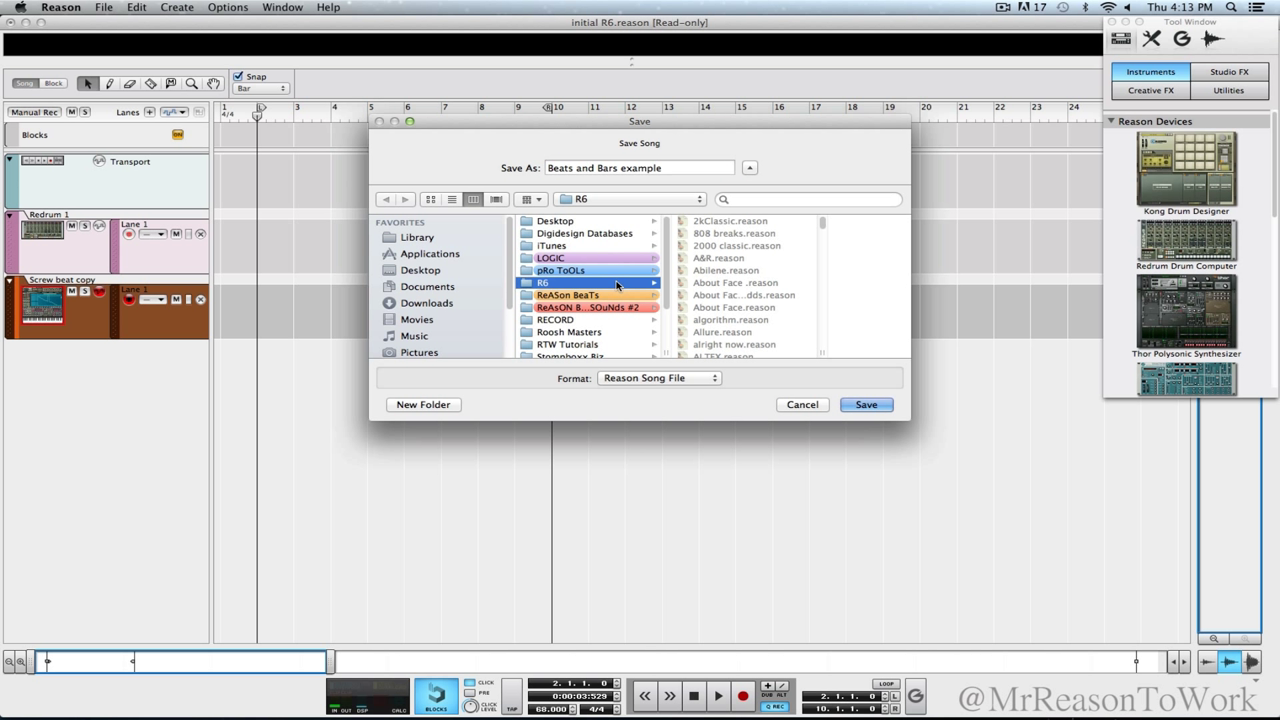
click(858, 405)
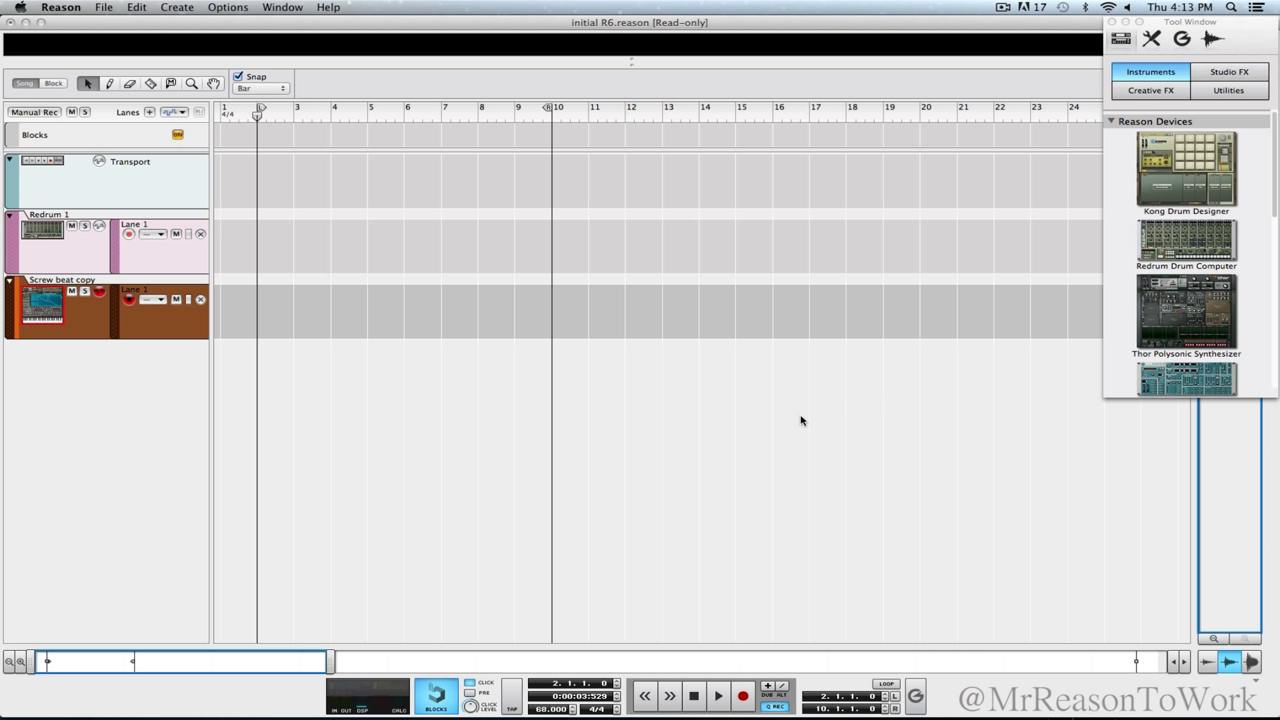
click(694, 700)
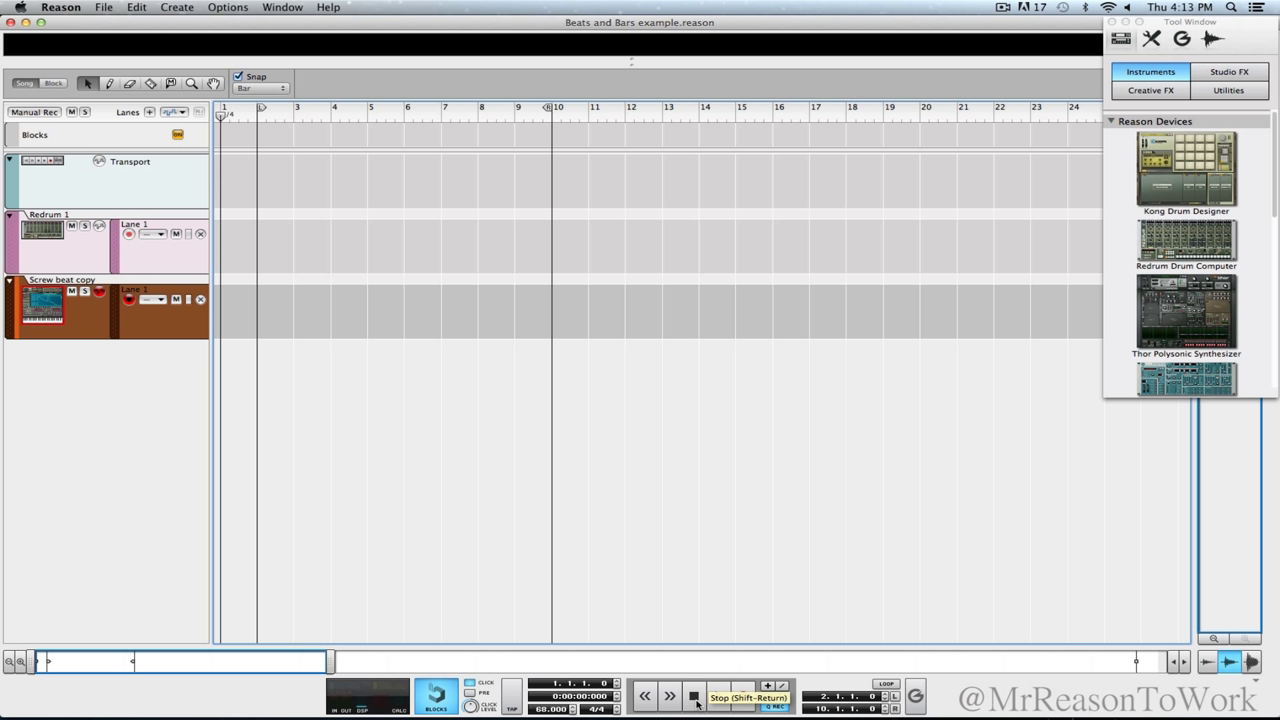
Step: Record a clip on Screw beat copy, then create an NN-XT Advanced Sampler track
click(742, 695)
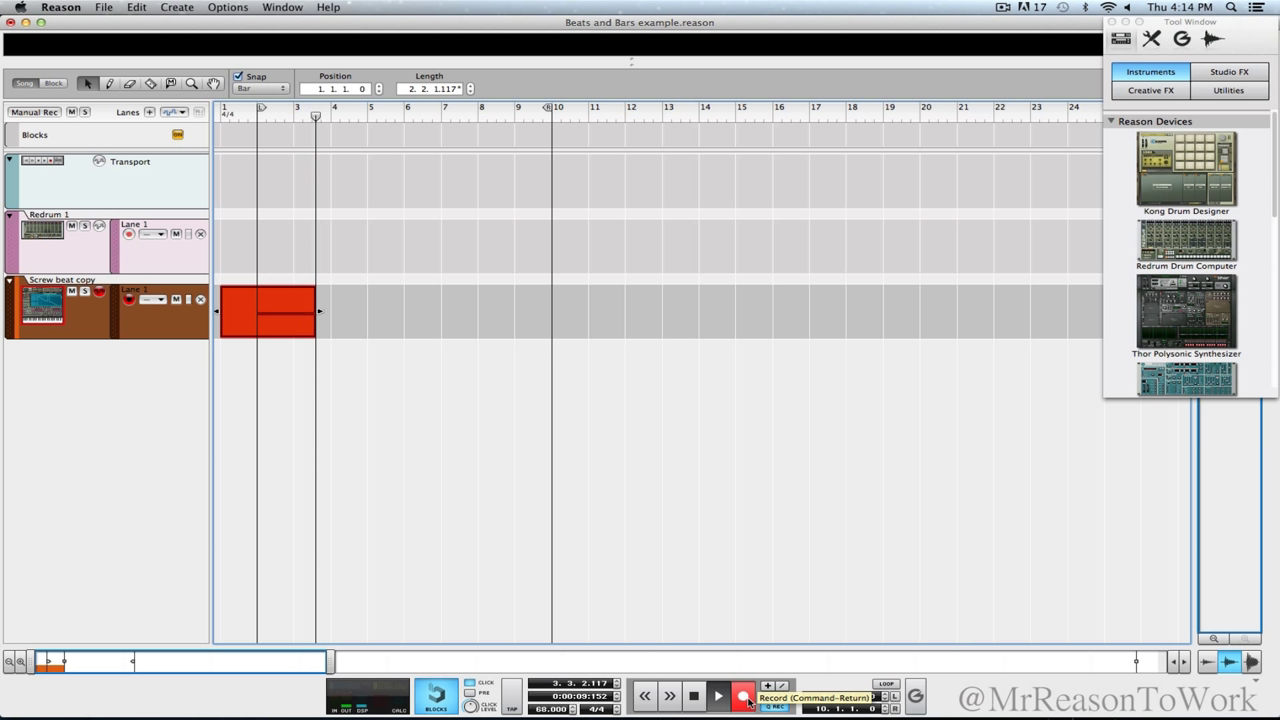
click(748, 702)
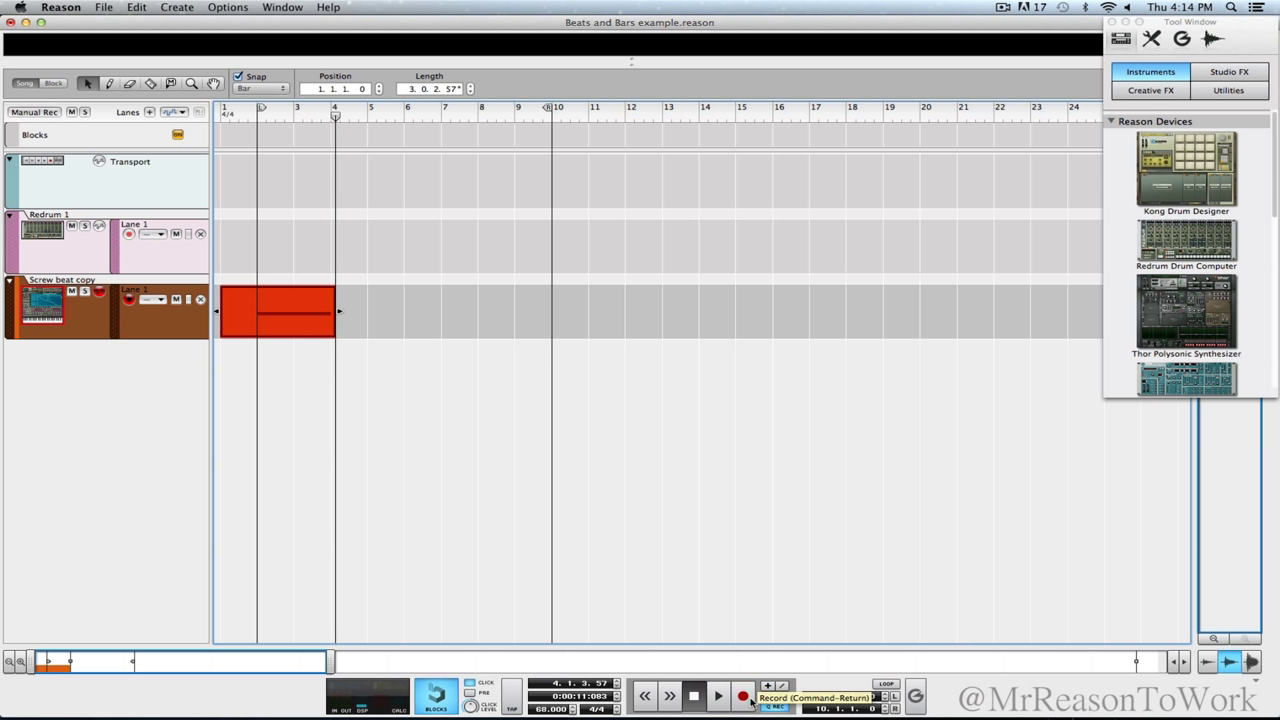
click(135, 8)
mouse_move(176, 10)
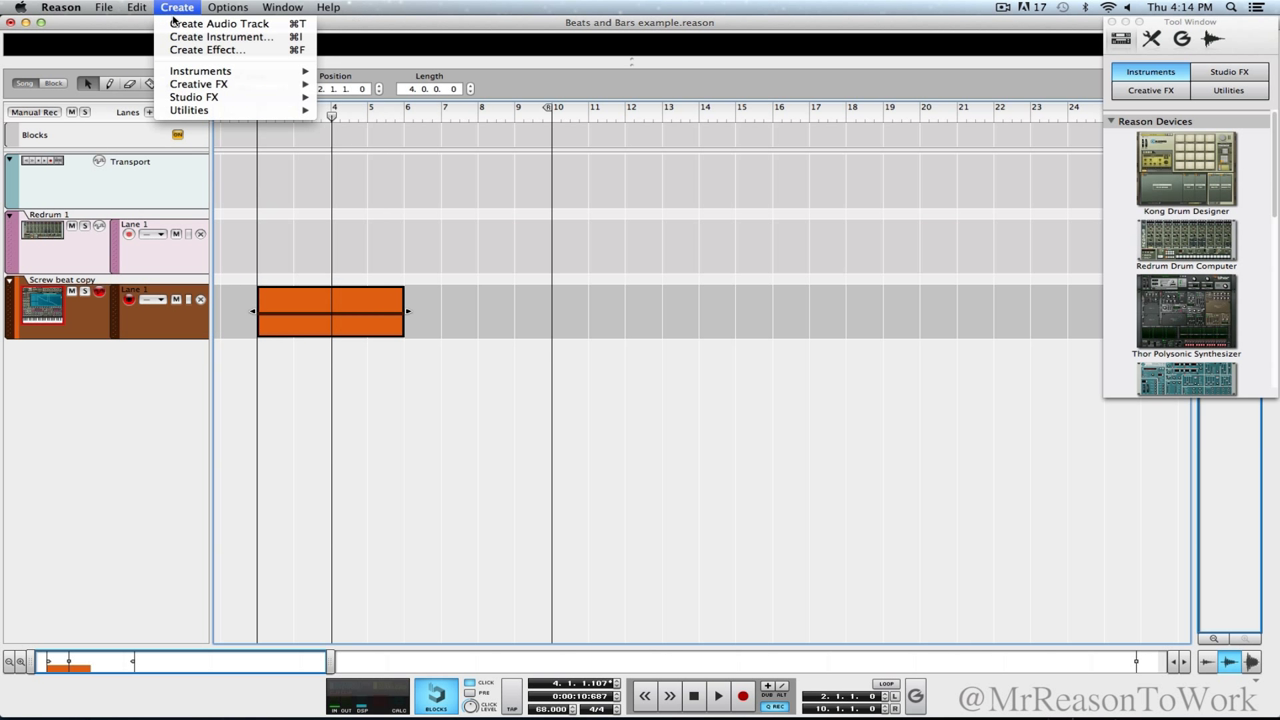
mouse_move(188, 86)
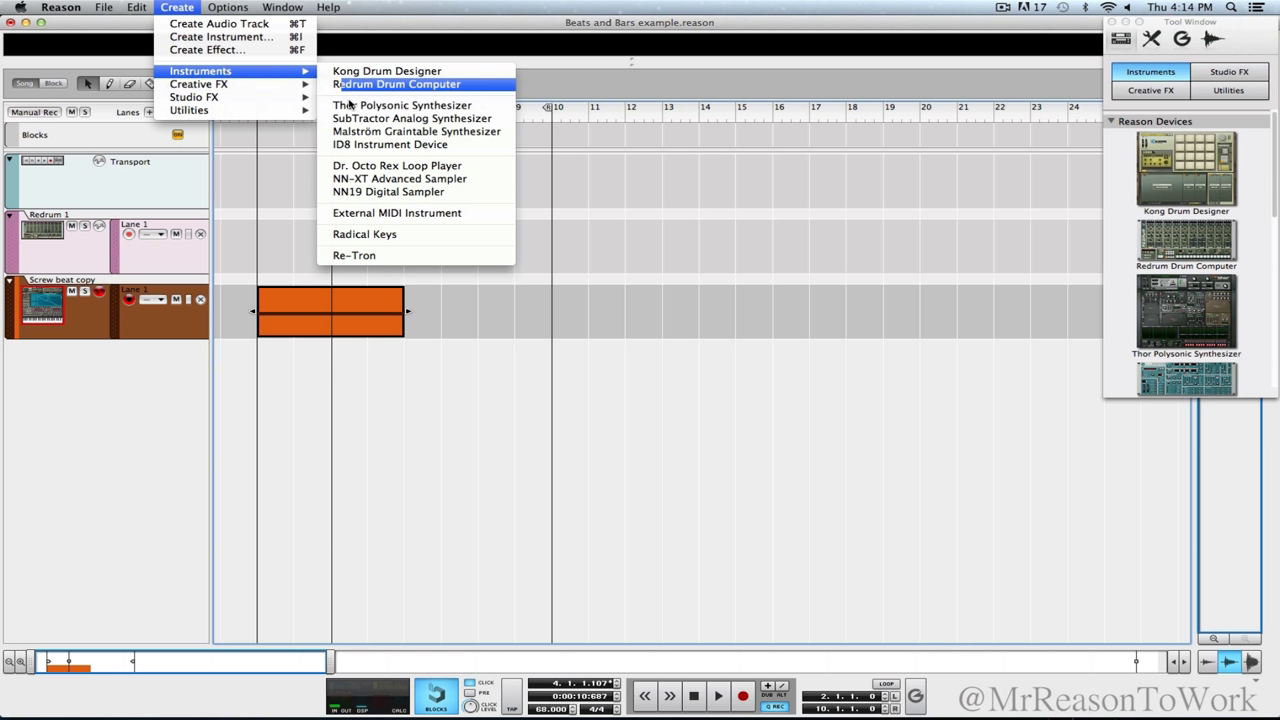
click(390, 180)
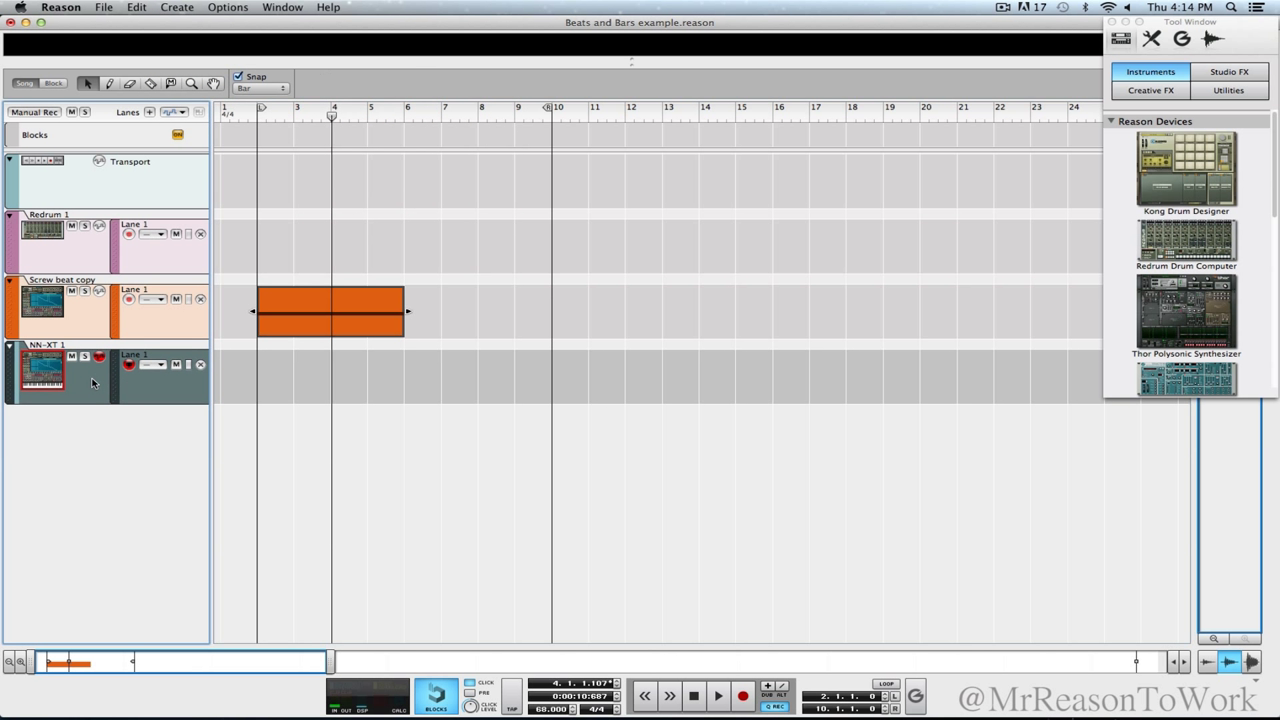
Step: Reset the new NN-XT in the rack to its initial patch
key(F6)
right_click(323, 462)
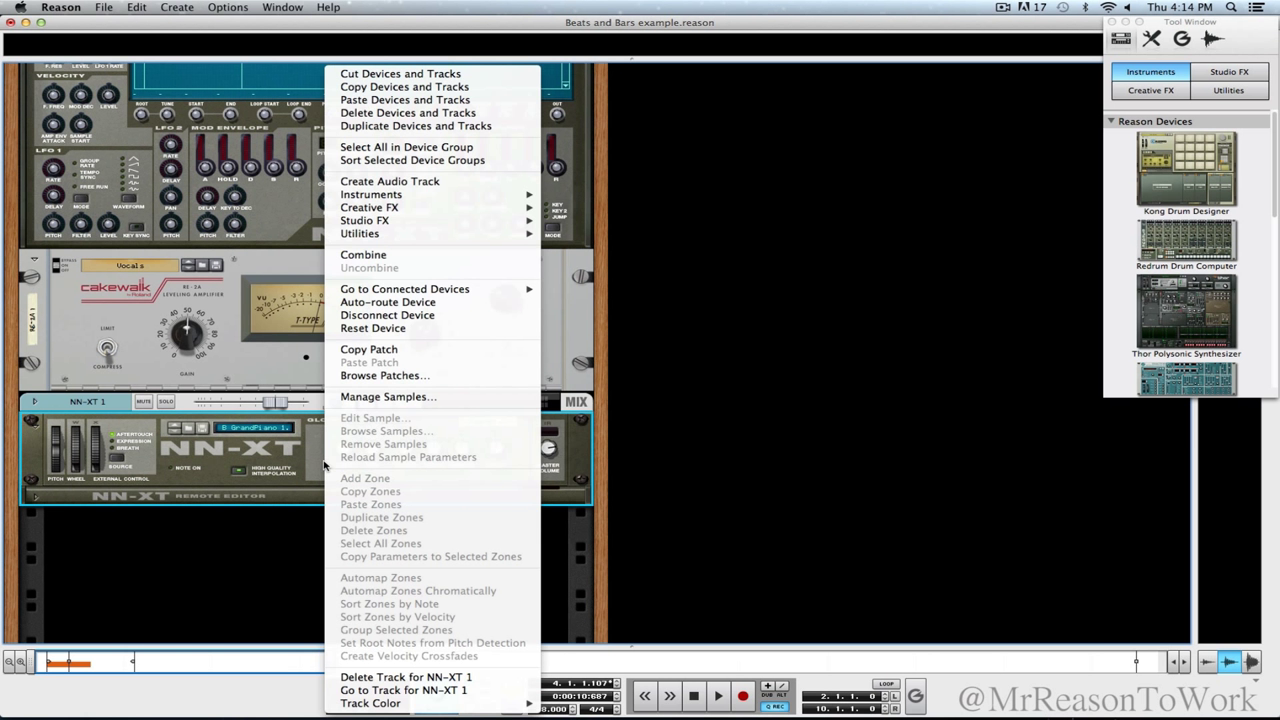
click(373, 328)
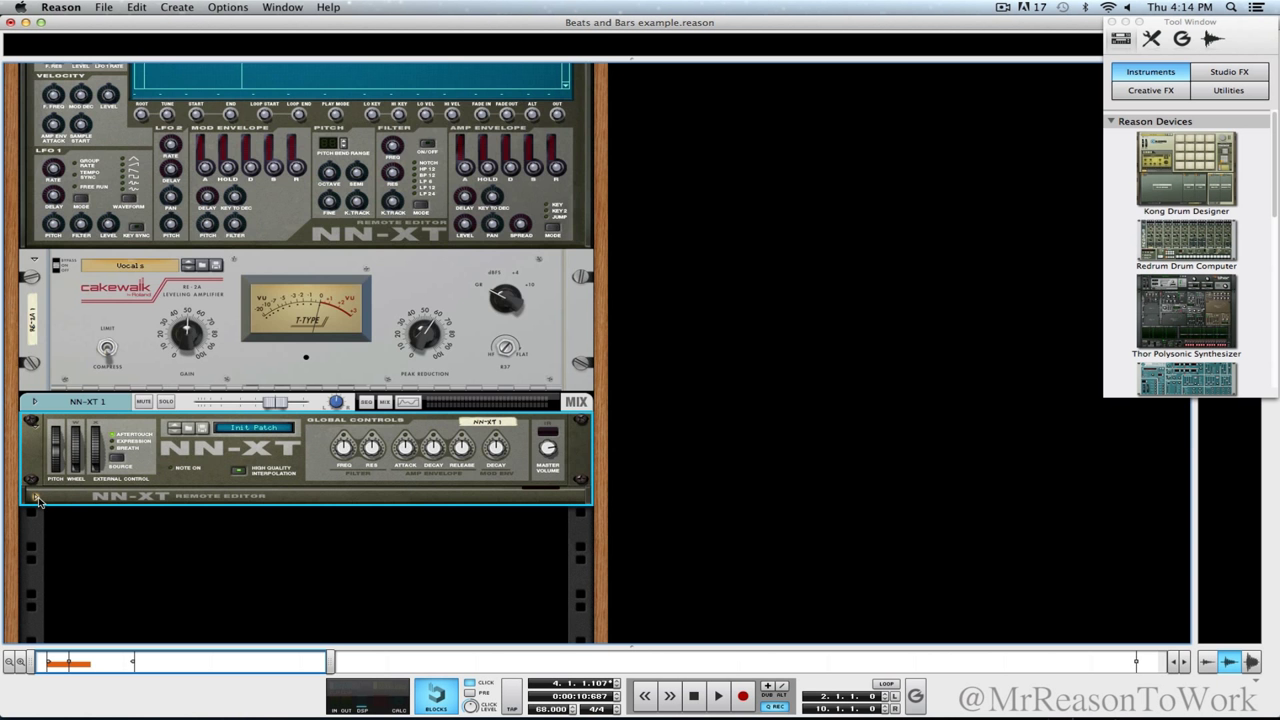
Step: Load Vibes-Coral Gables.wav from the Coral Gables folder into the NN-XT, then return to the sequencer
click(36, 498)
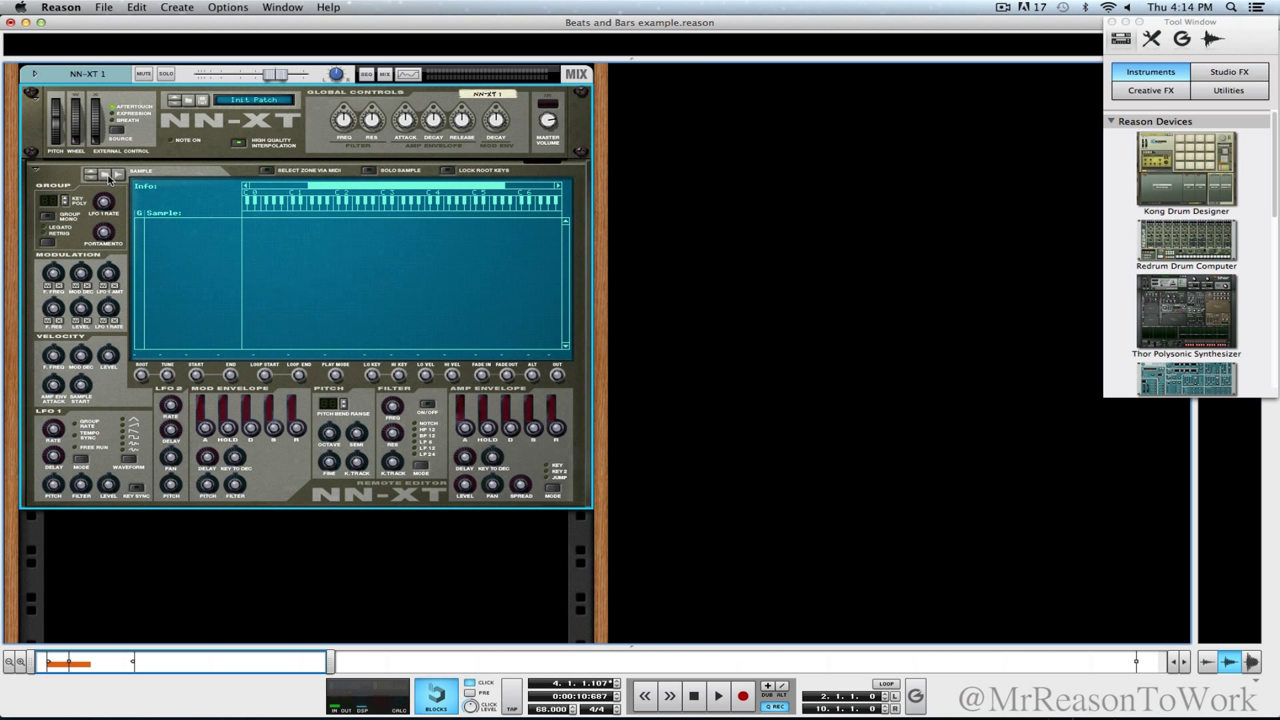
click(110, 176)
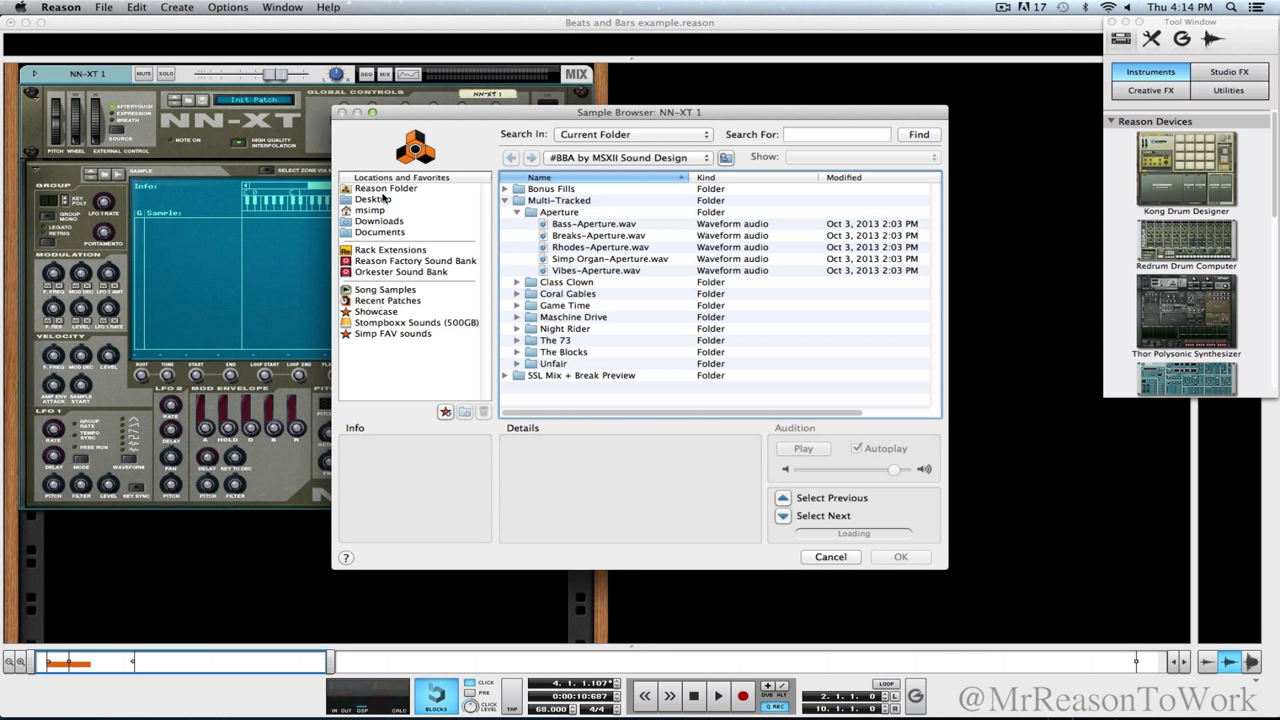
click(516, 212)
click(506, 201)
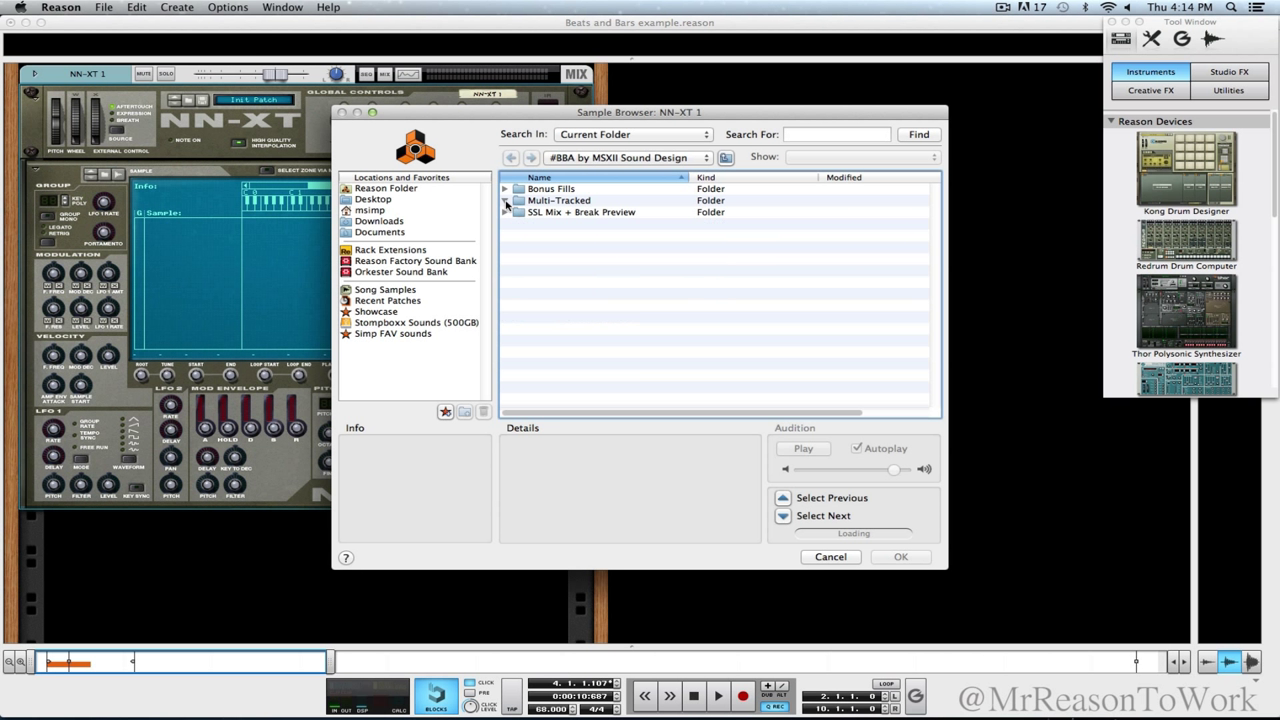
click(505, 201)
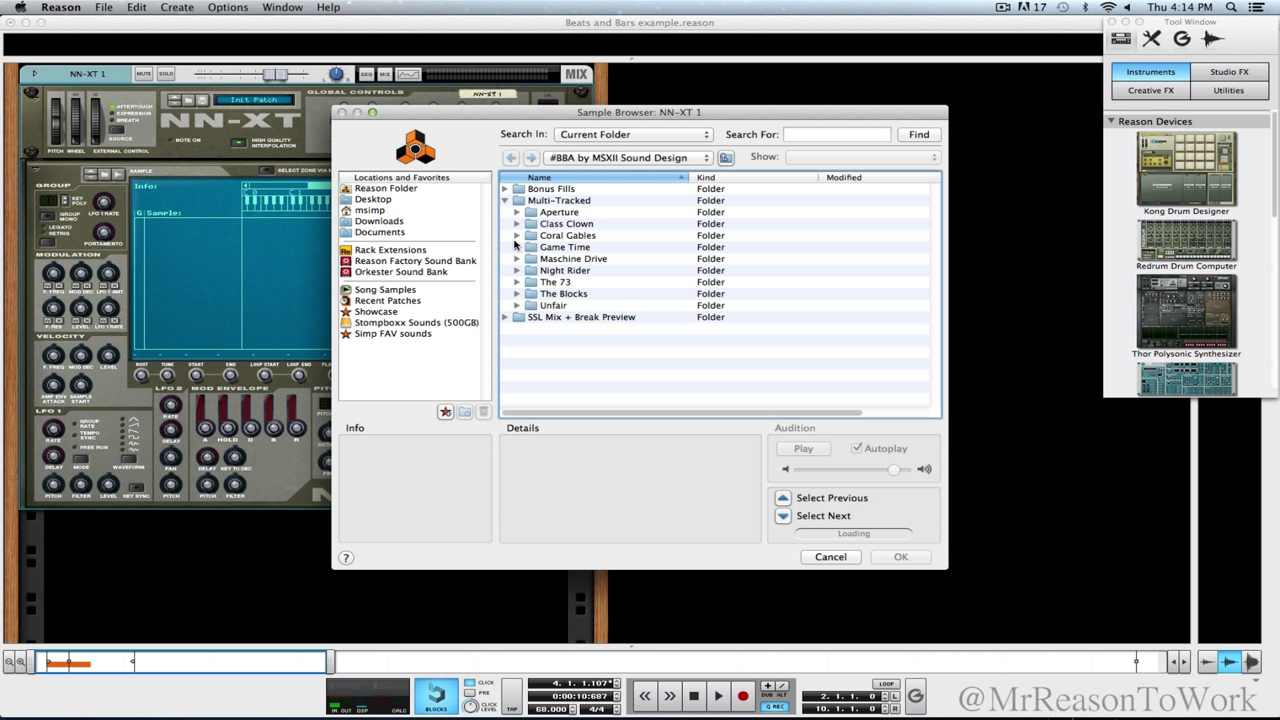
click(516, 236)
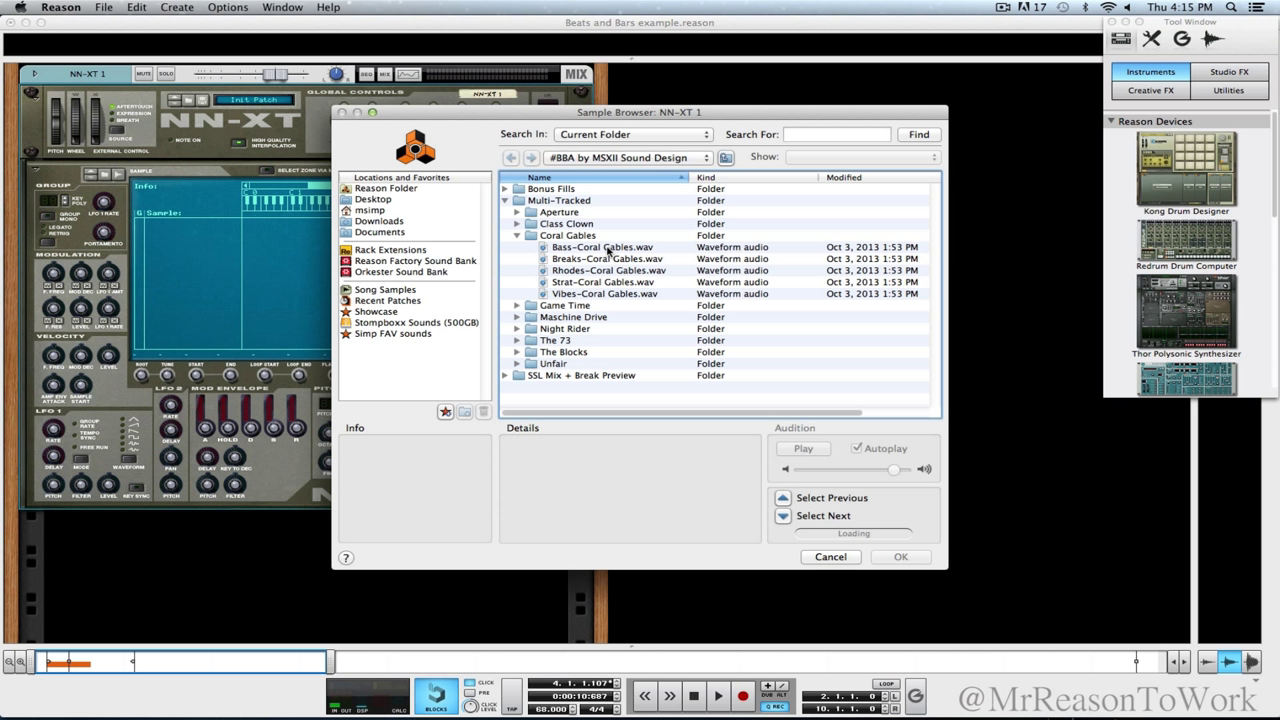
click(598, 294)
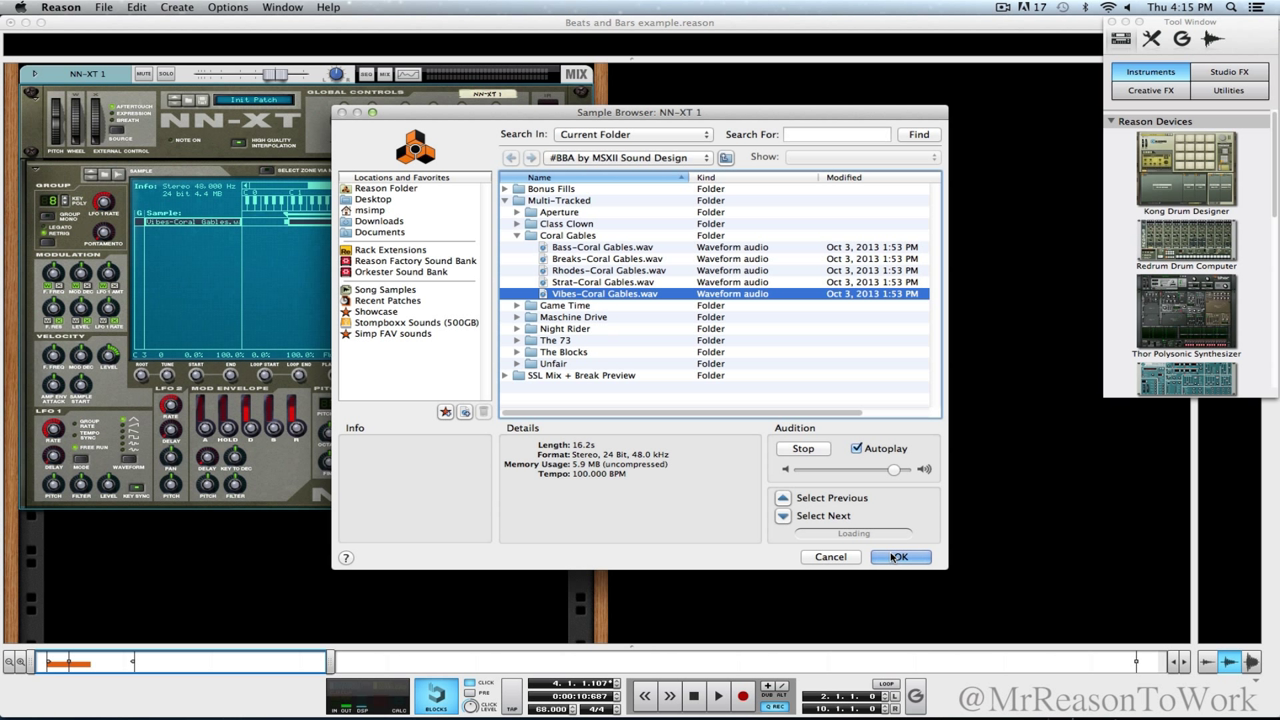
click(897, 557)
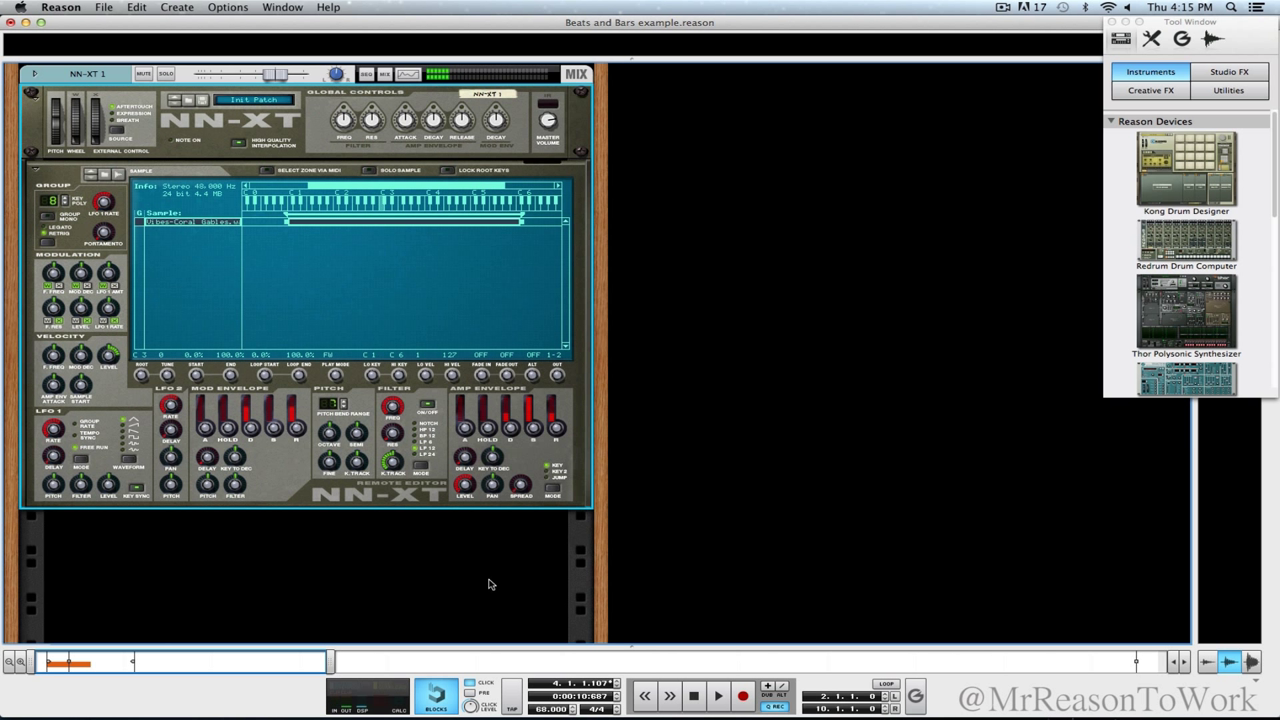
right_click(465, 529)
click(320, 572)
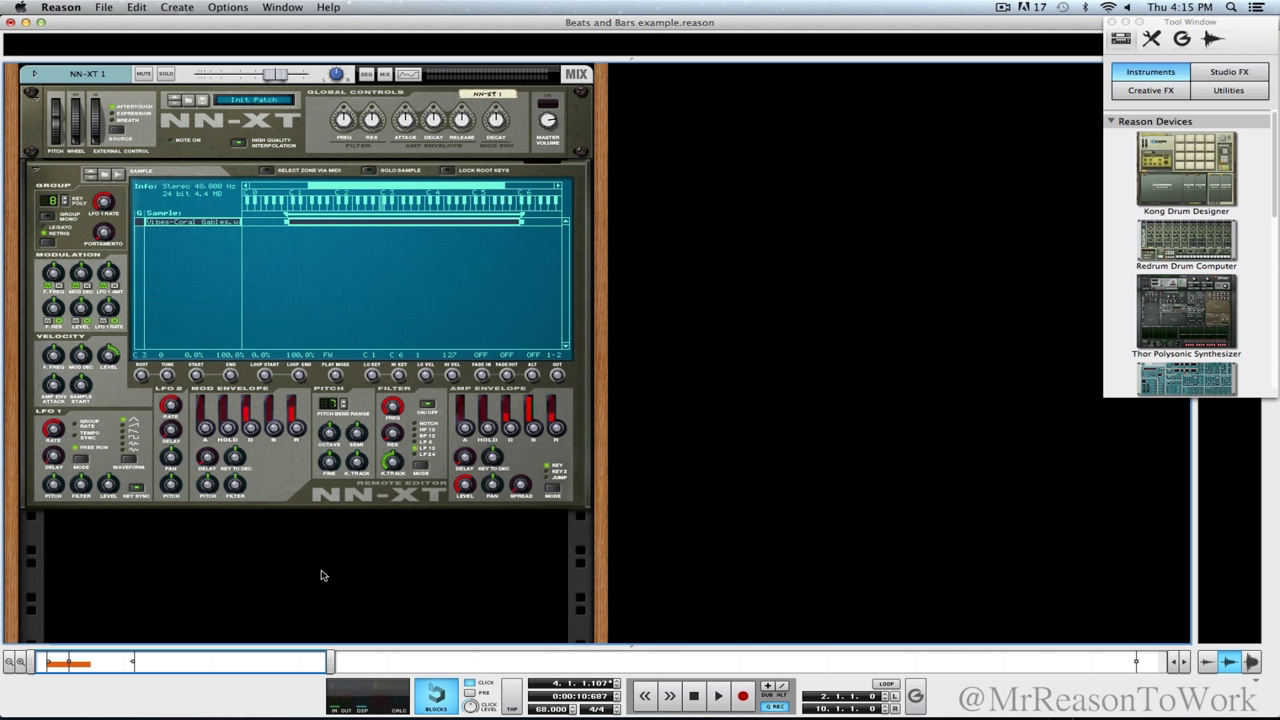
key(F7)
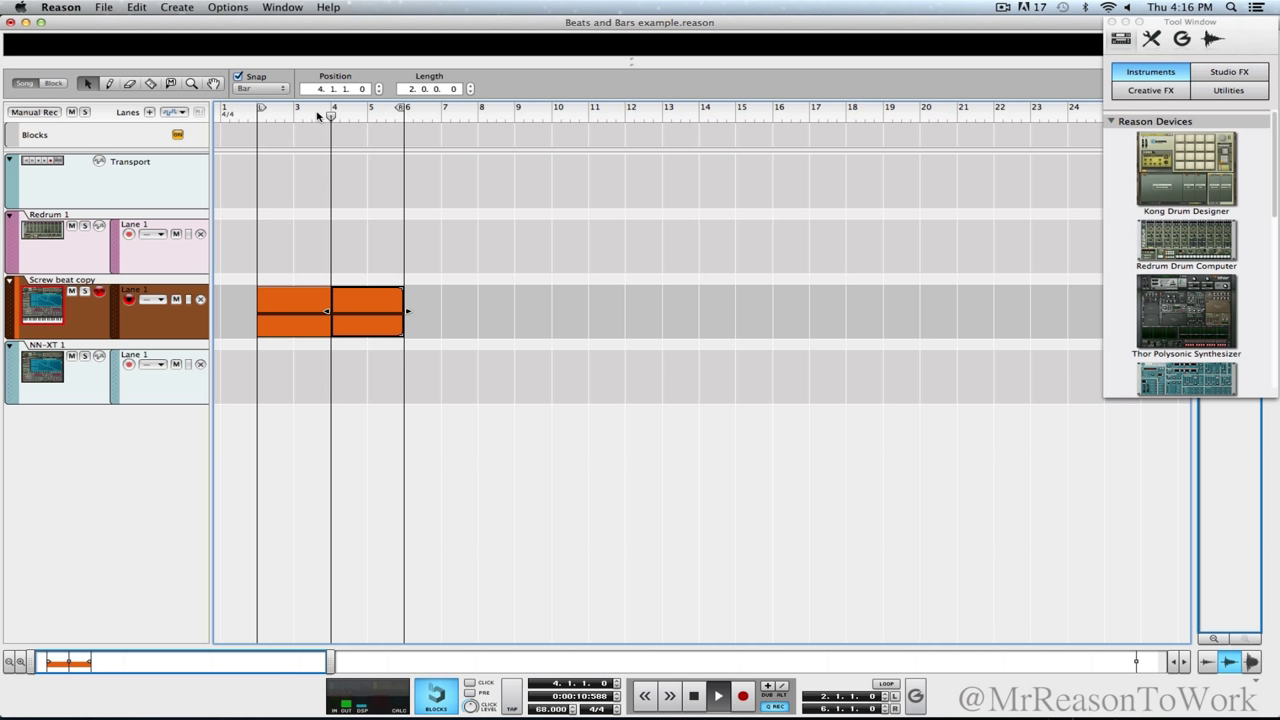
Step: Arm and select the NN-XT 1 track, then record a vibes part starting at bar 2
click(263, 118)
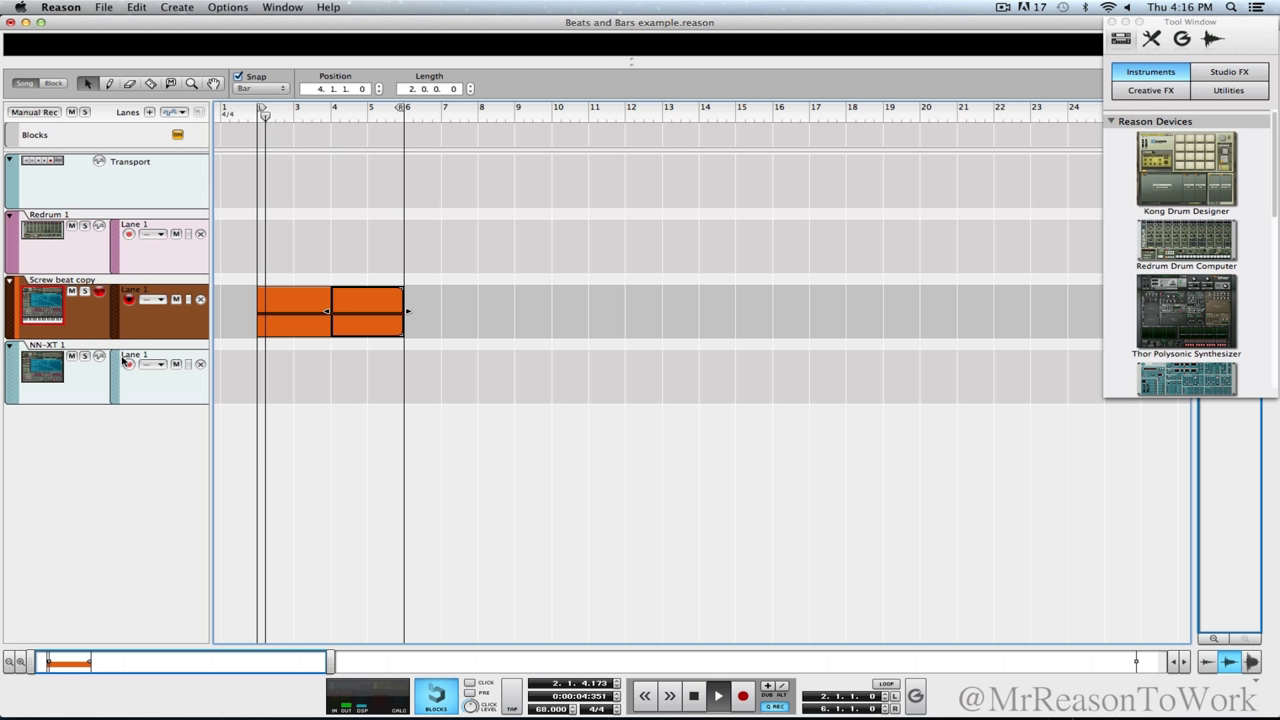
click(70, 357)
click(80, 374)
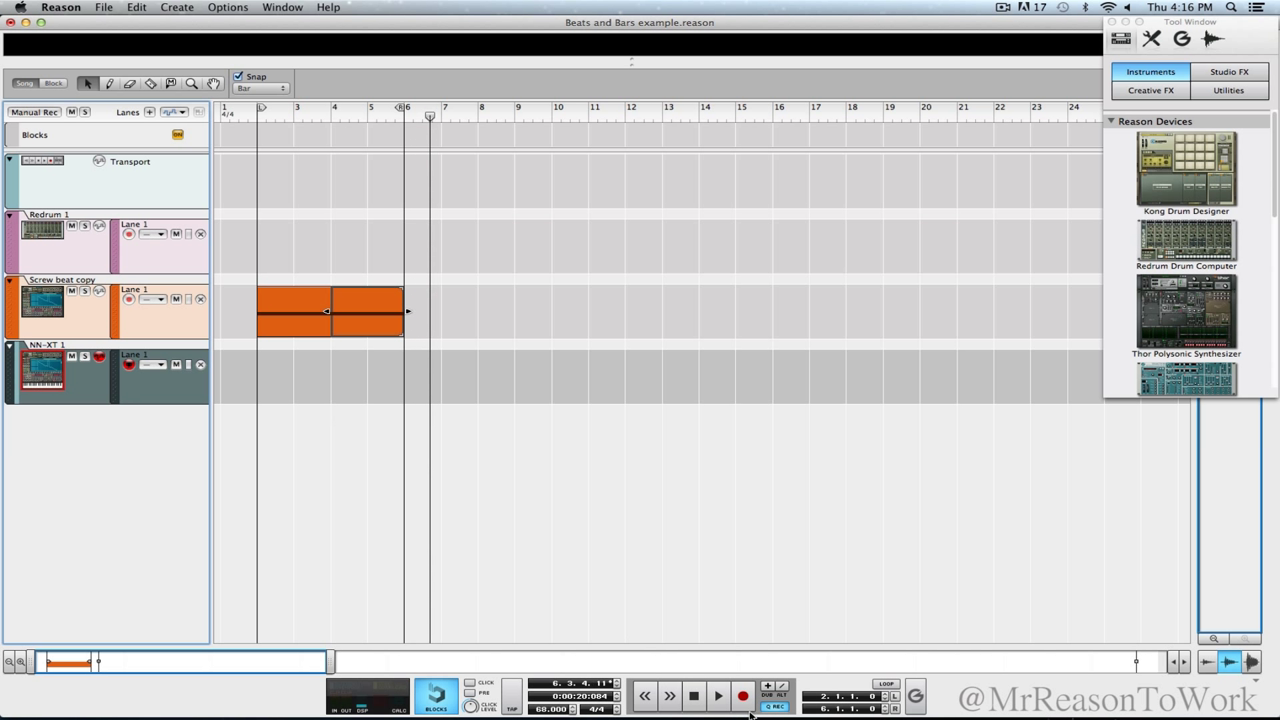
double_click(697, 693)
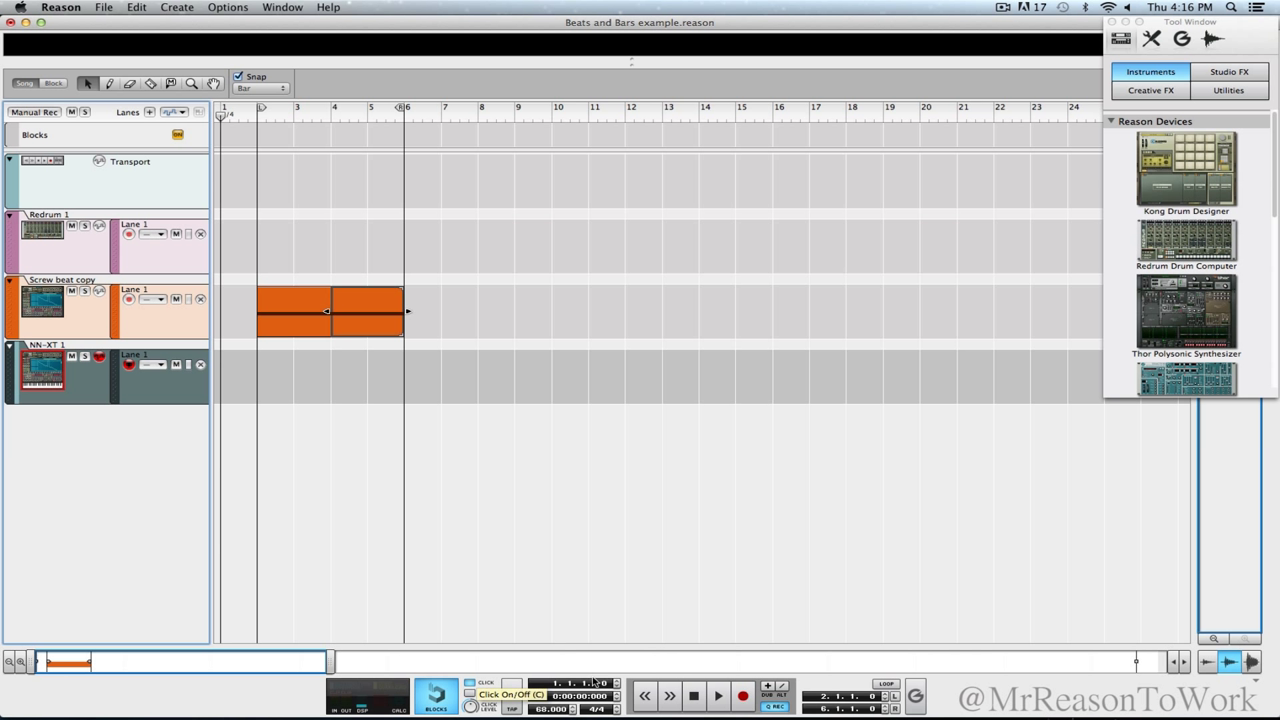
click(744, 695)
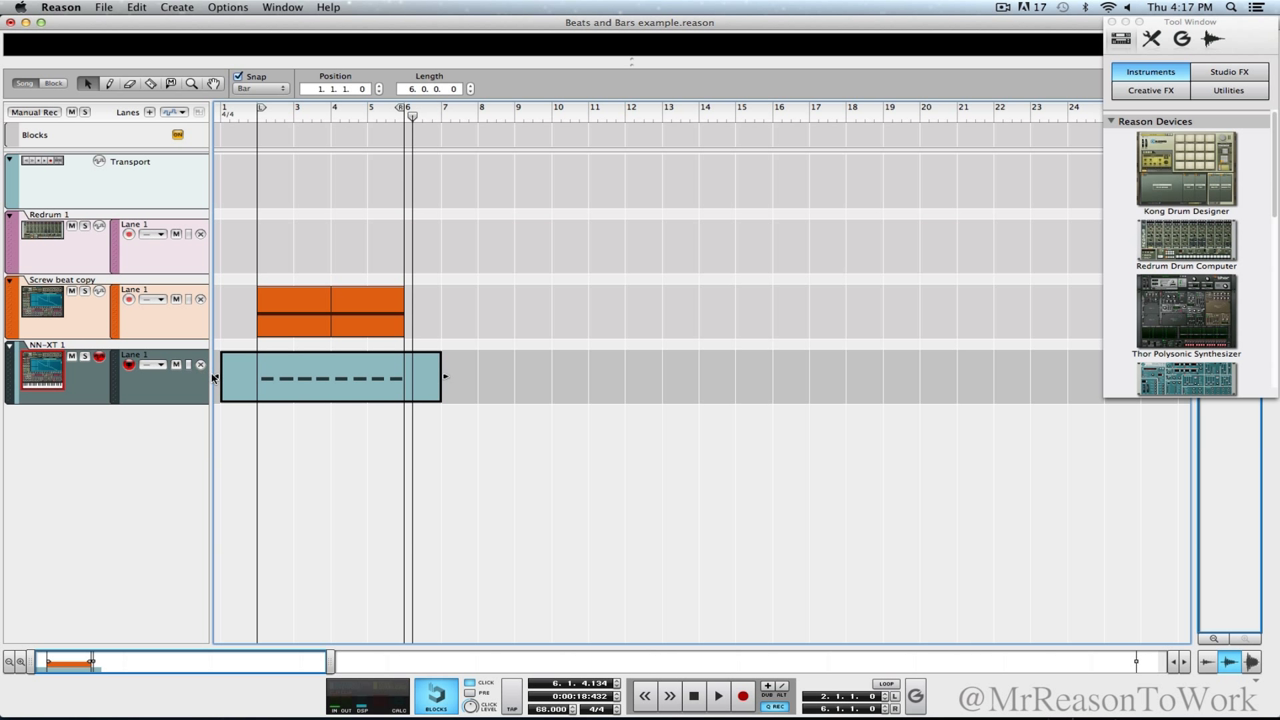
click(447, 381)
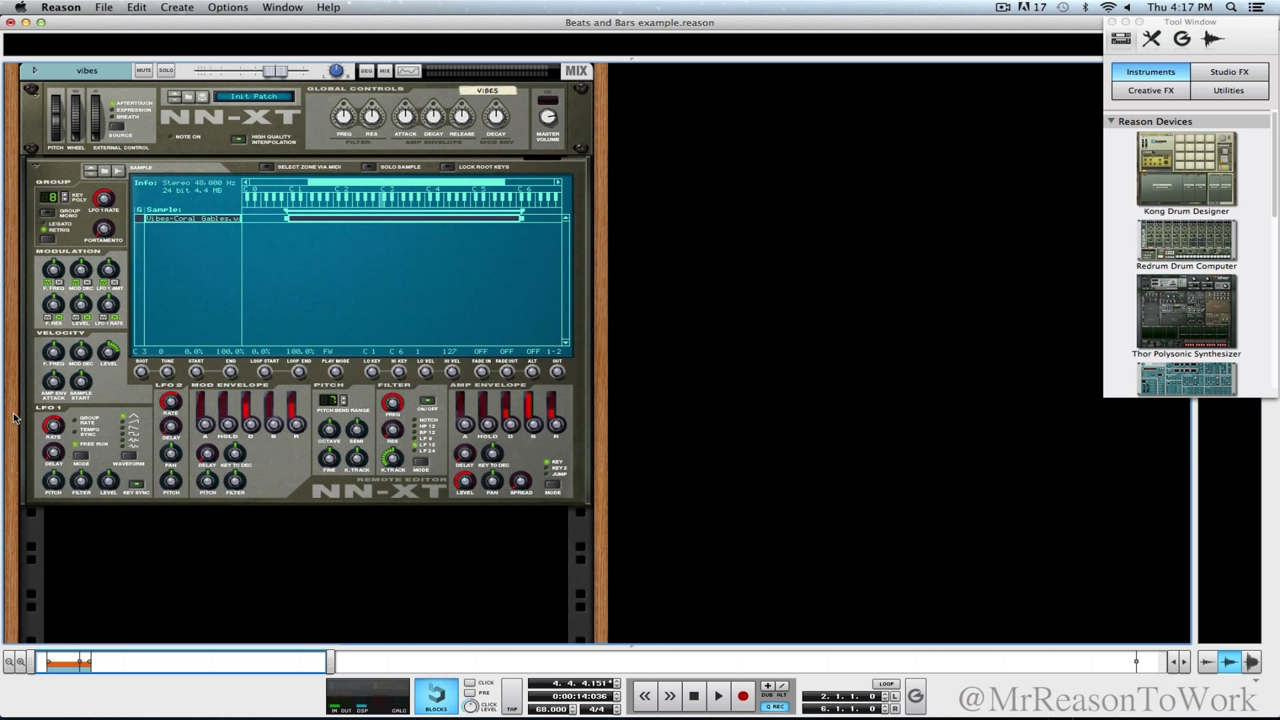
Step: Add a second NN-XT Advanced Sampler to the rack for the horns part
right_click(308, 546)
mouse_move(328, 622)
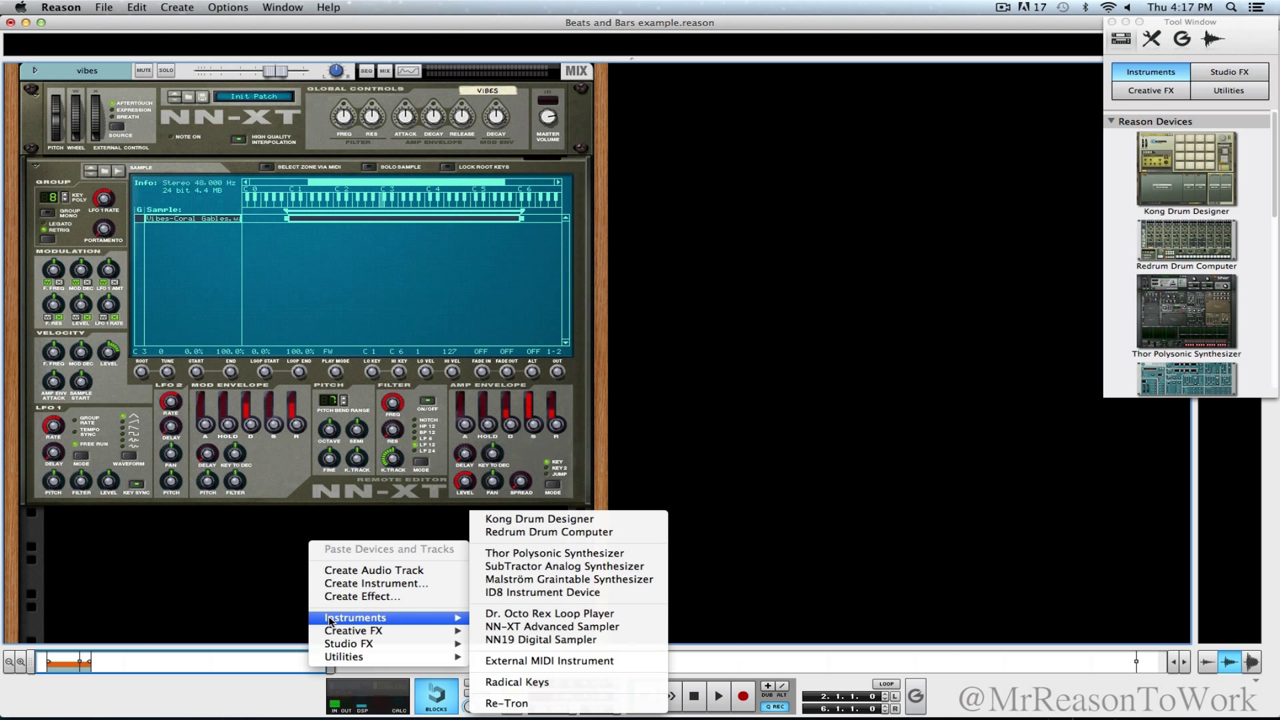
click(527, 627)
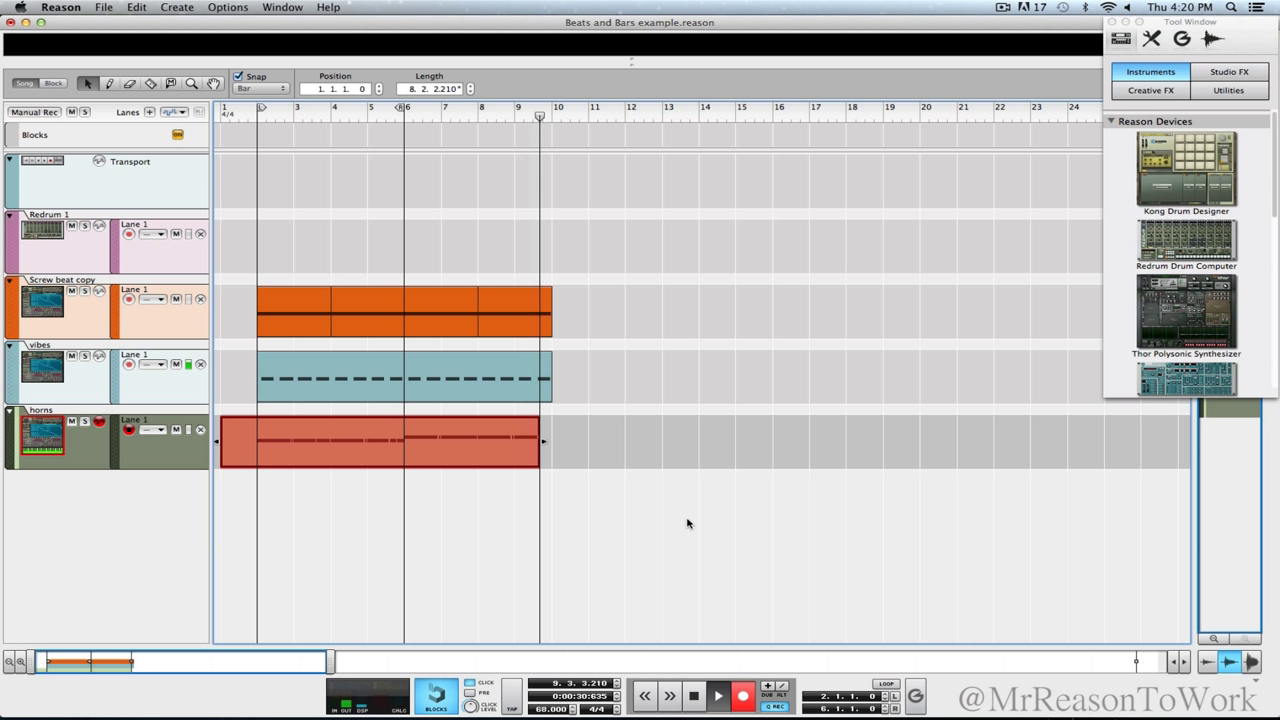
Step: Stop the horns recording, play the song back, and start recording drums on the Redrum track
key(space)
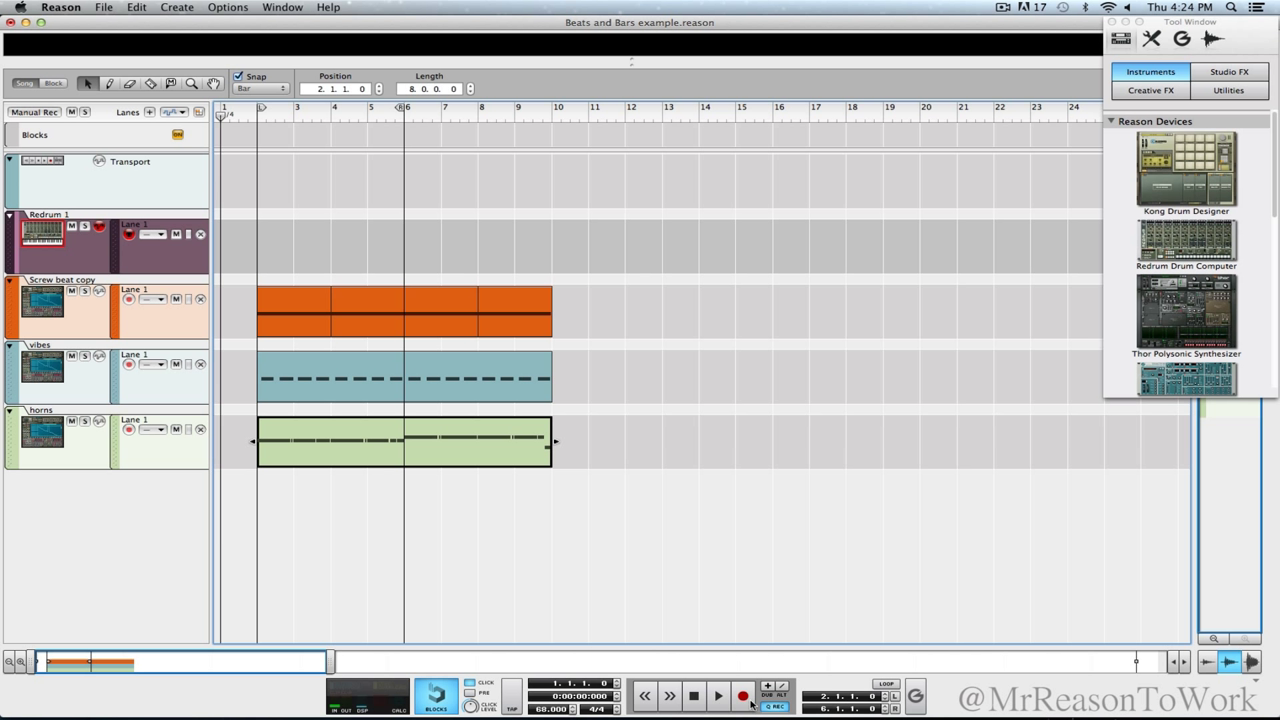
key(space)
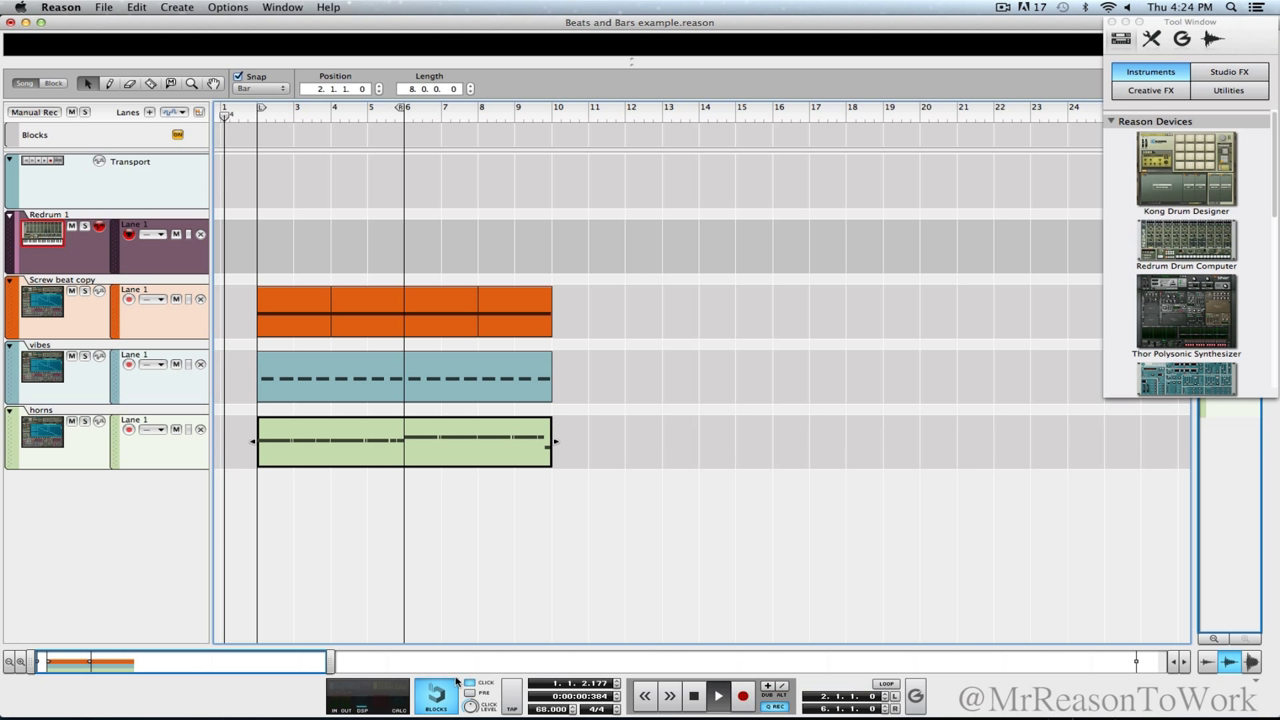
click(745, 694)
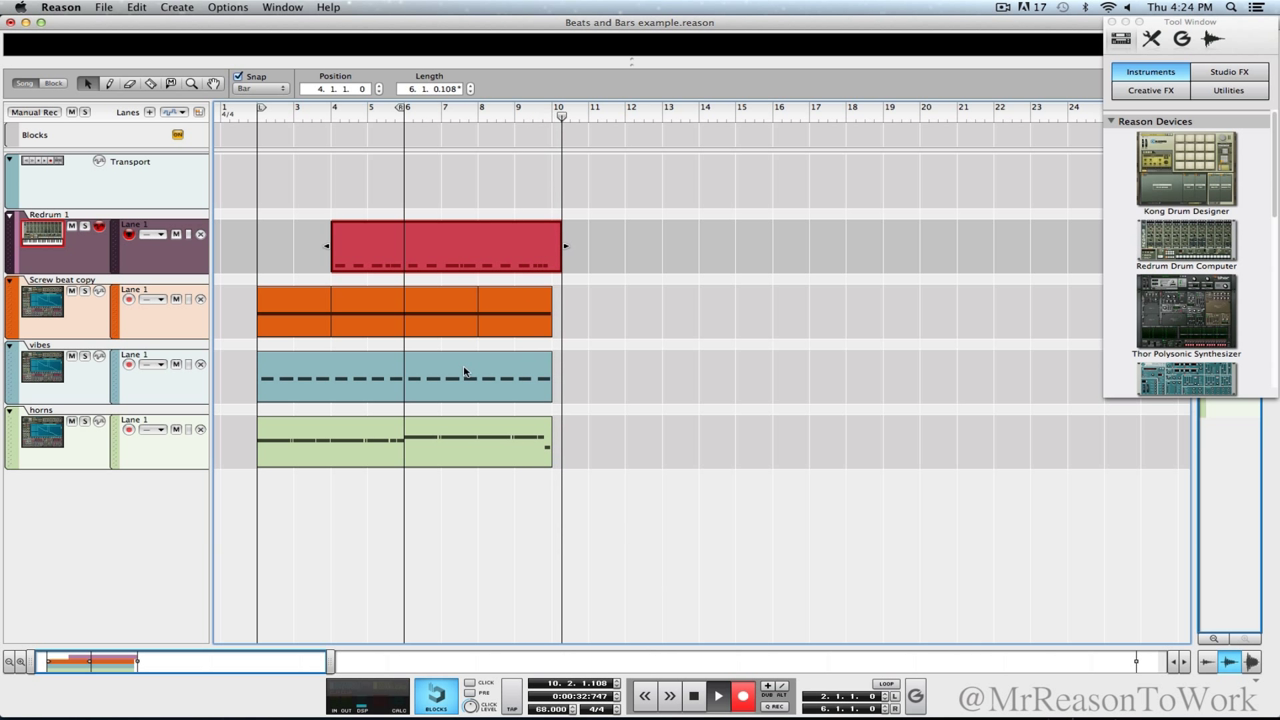
Step: Stop recording, cut the Redrum clip at bars 6 and 8, move the middle part to bar 2, and select all pieces
key(space)
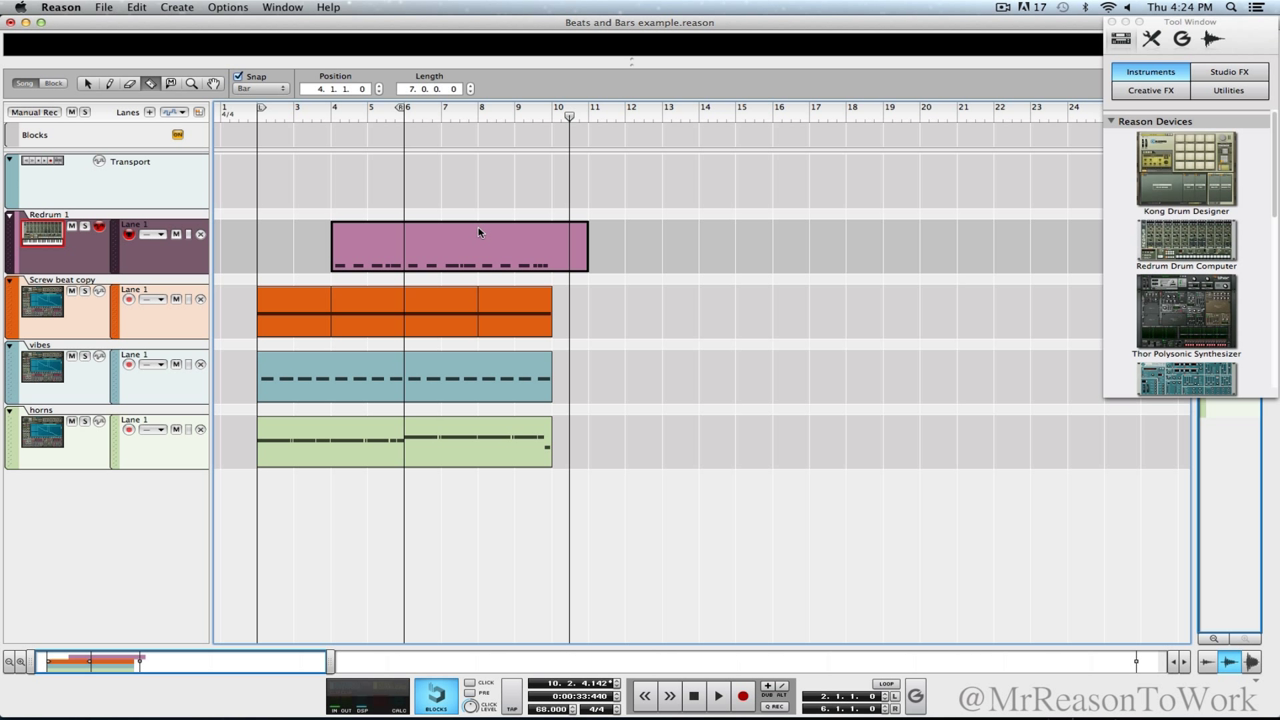
drag(478, 232, 406, 229)
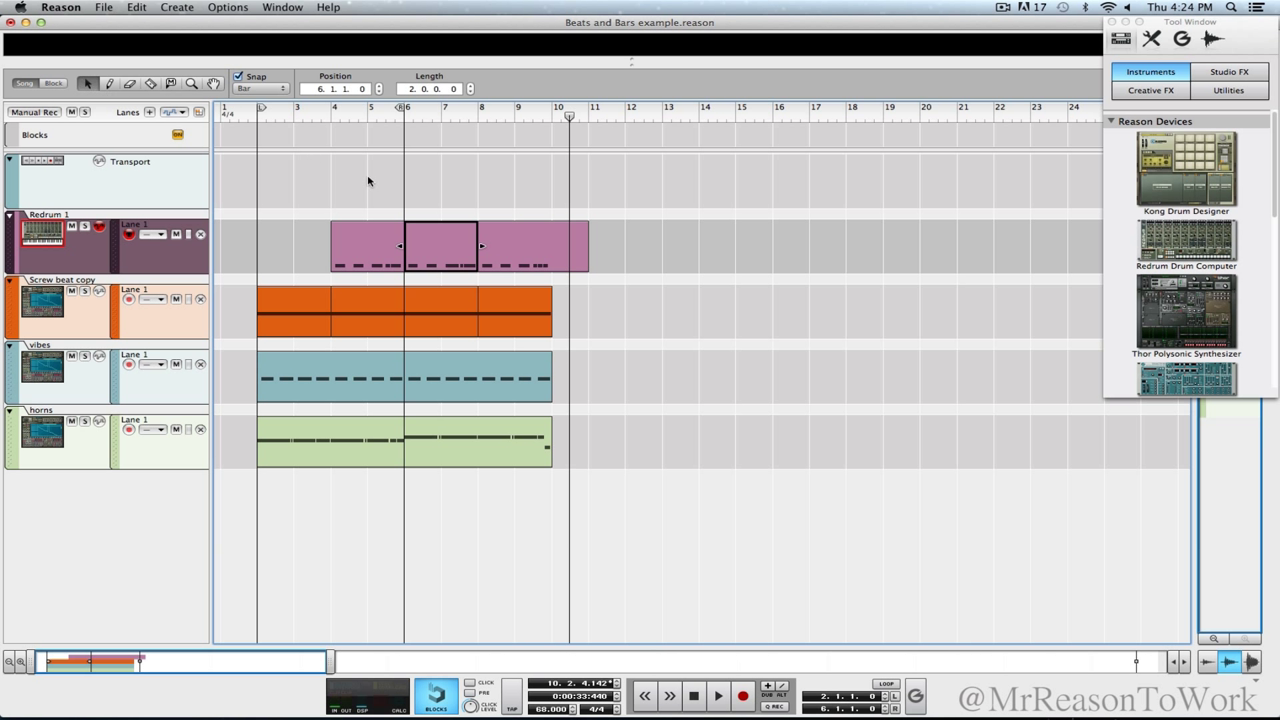
drag(449, 260, 421, 241)
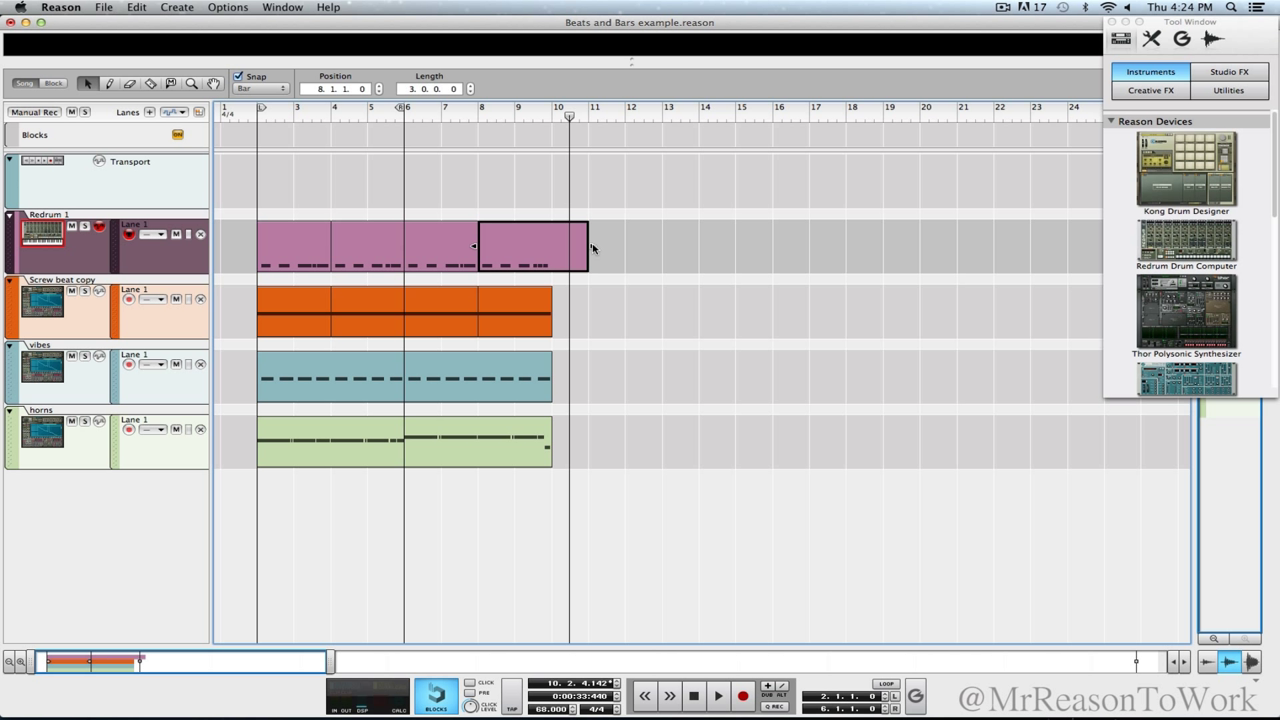
drag(650, 245, 211, 223)
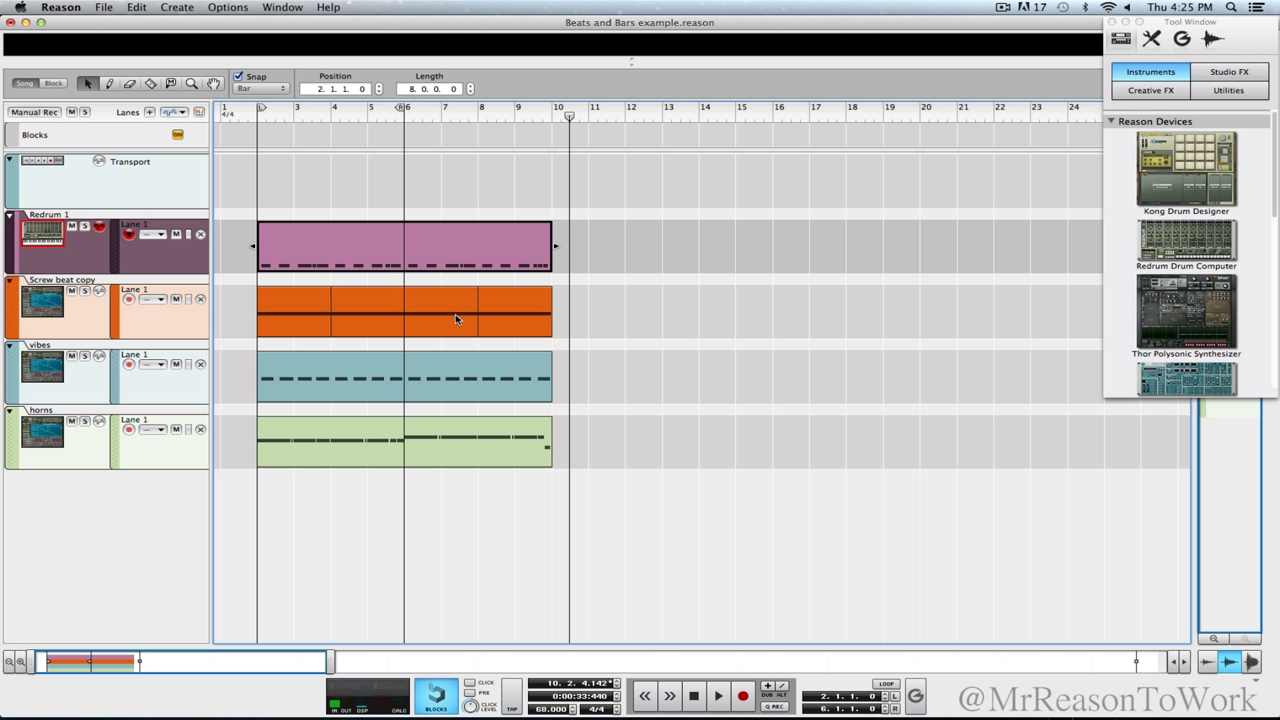
key(F5)
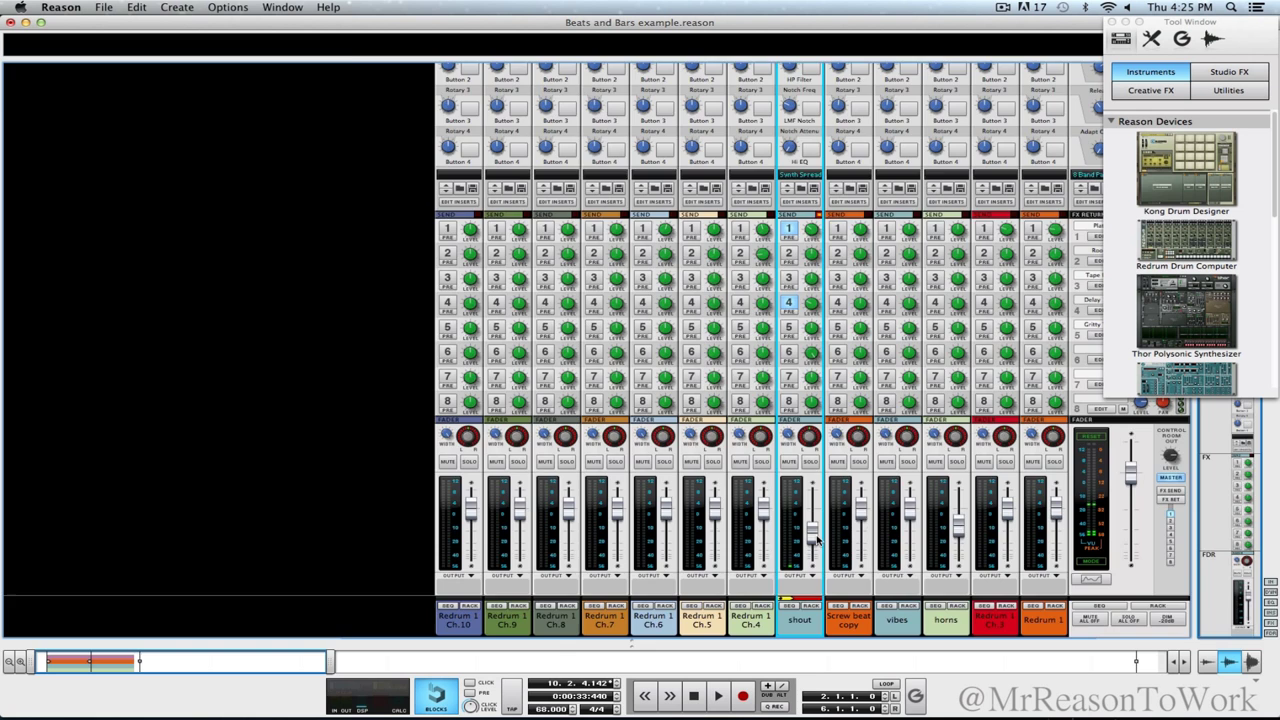
Step: In the rack, add a new NN-XT Advanced Sampler for the grand piano
key(F6)
scroll(338, 533, down, 10)
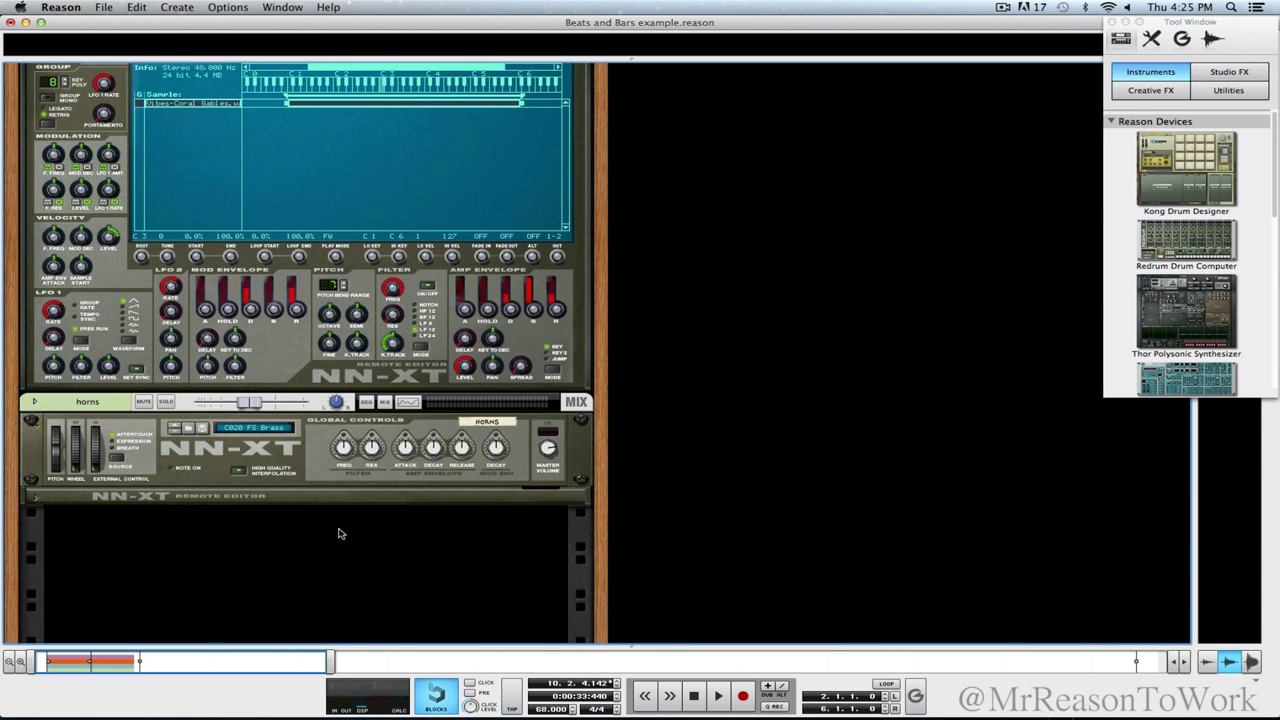
right_click(338, 533)
mouse_move(436, 609)
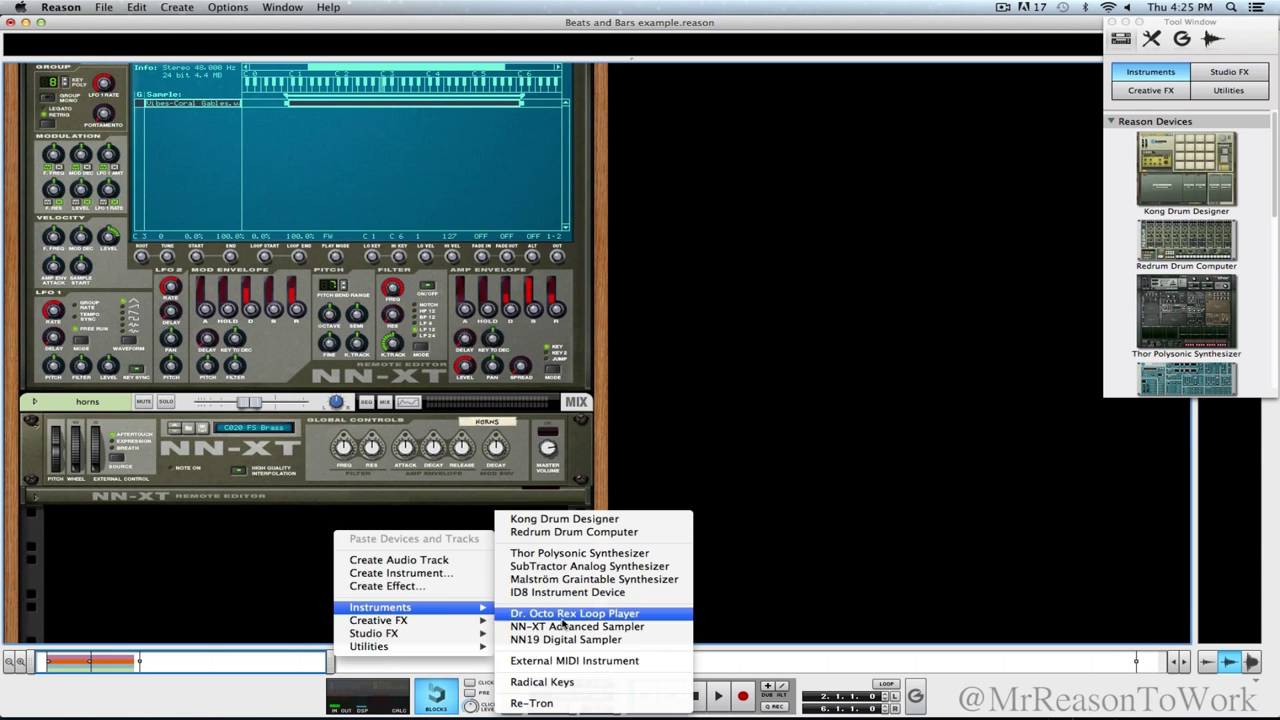
click(560, 627)
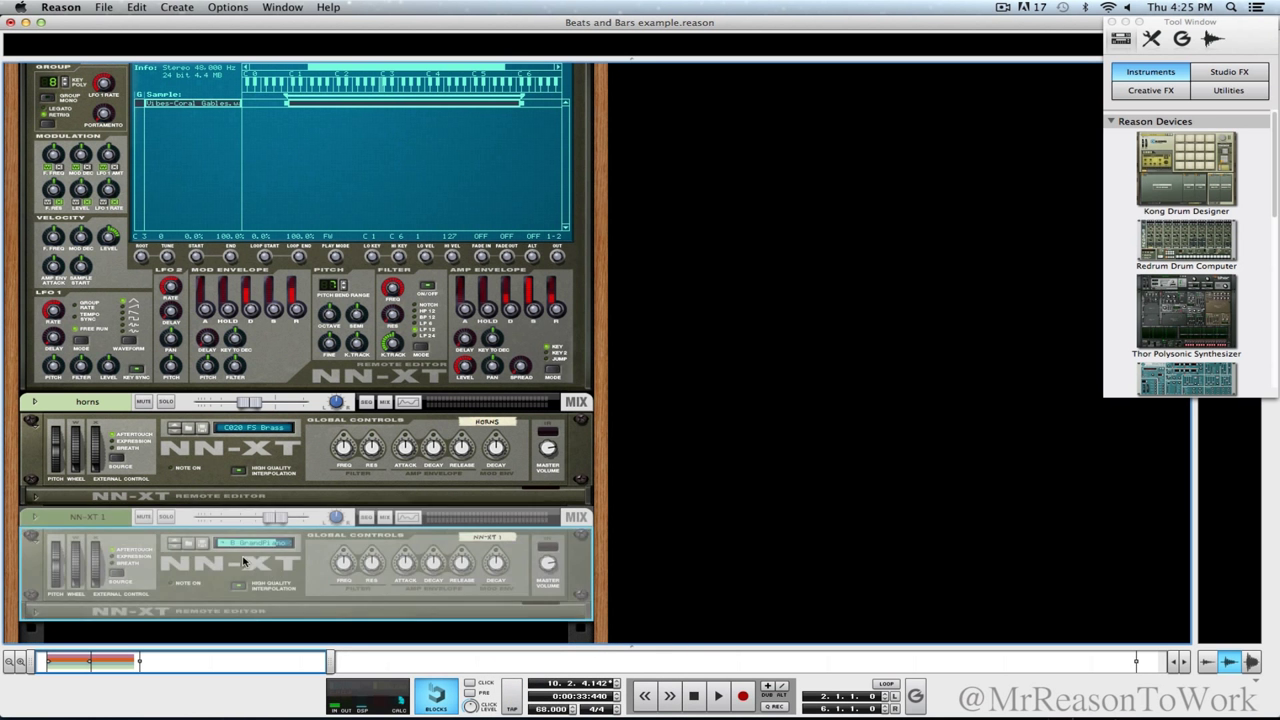
Step: Add an RV7000 Advanced Reverb below the new sampler
scroll(358, 620, down, 2)
right_click(367, 563)
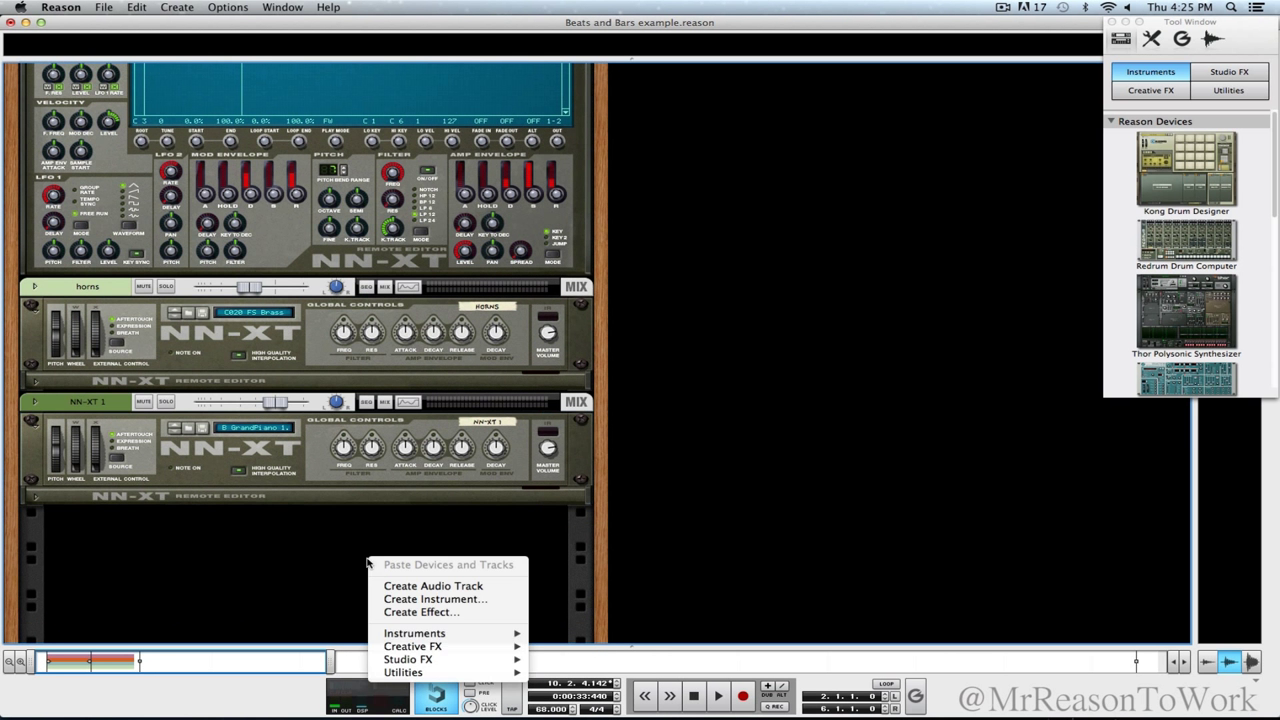
mouse_move(420, 648)
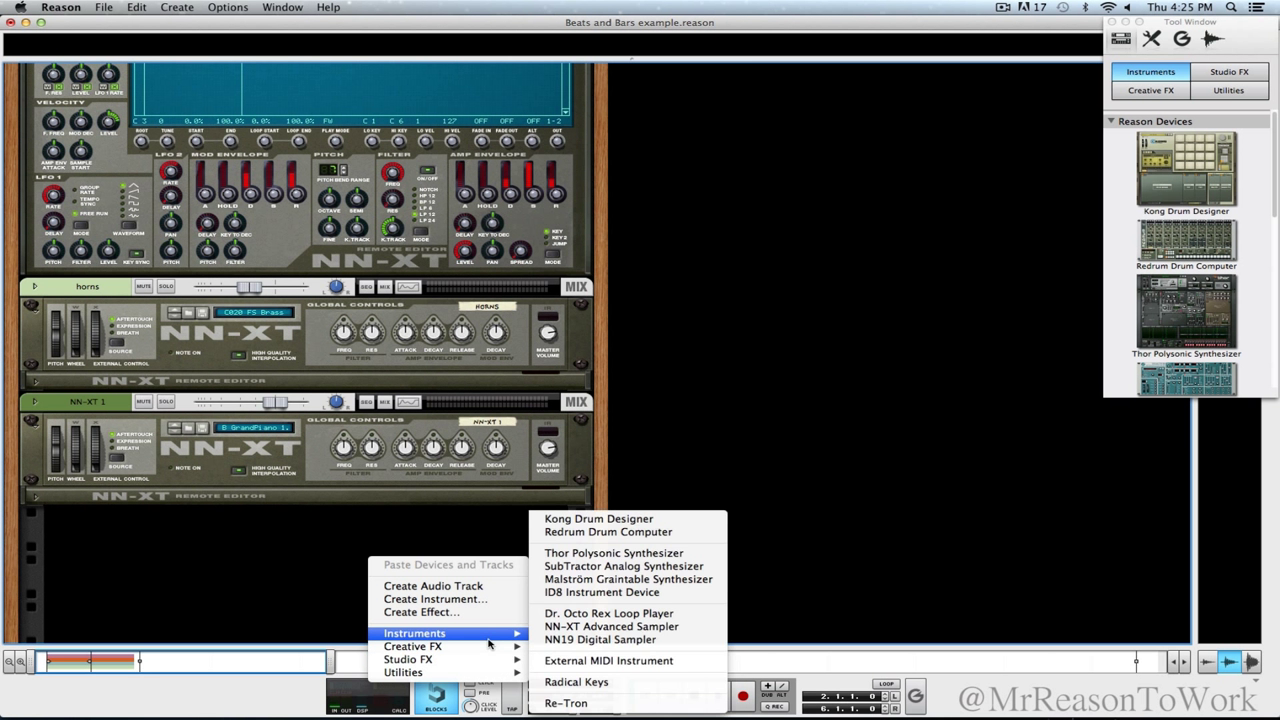
mouse_move(473, 659)
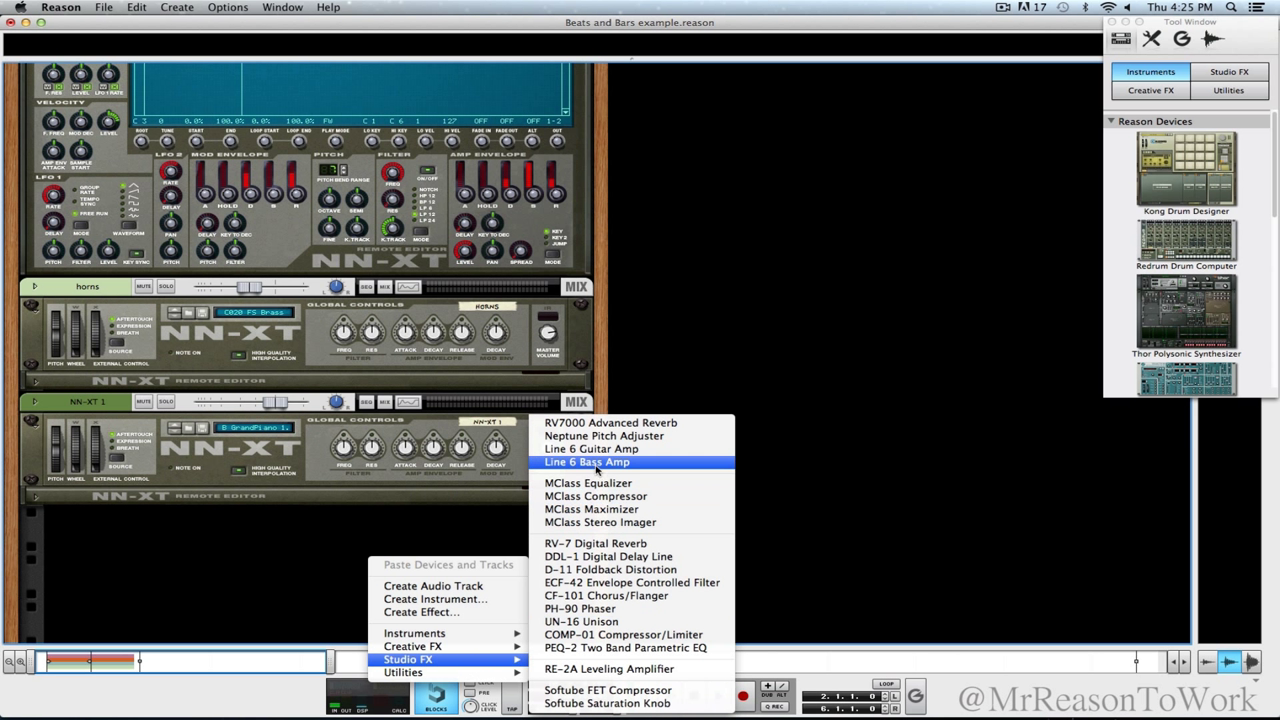
click(585, 423)
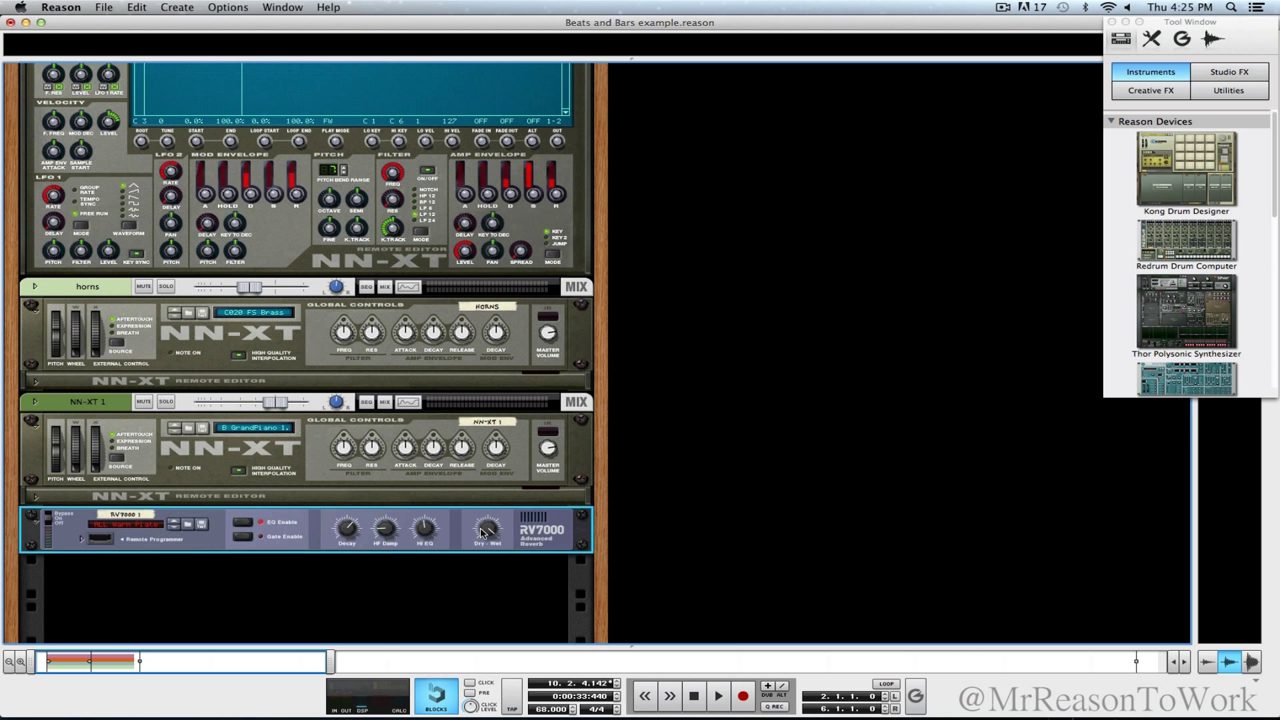
Step: Add an RE-2A Leveling Amplifier beneath the RV7000 reverb
right_click(487, 576)
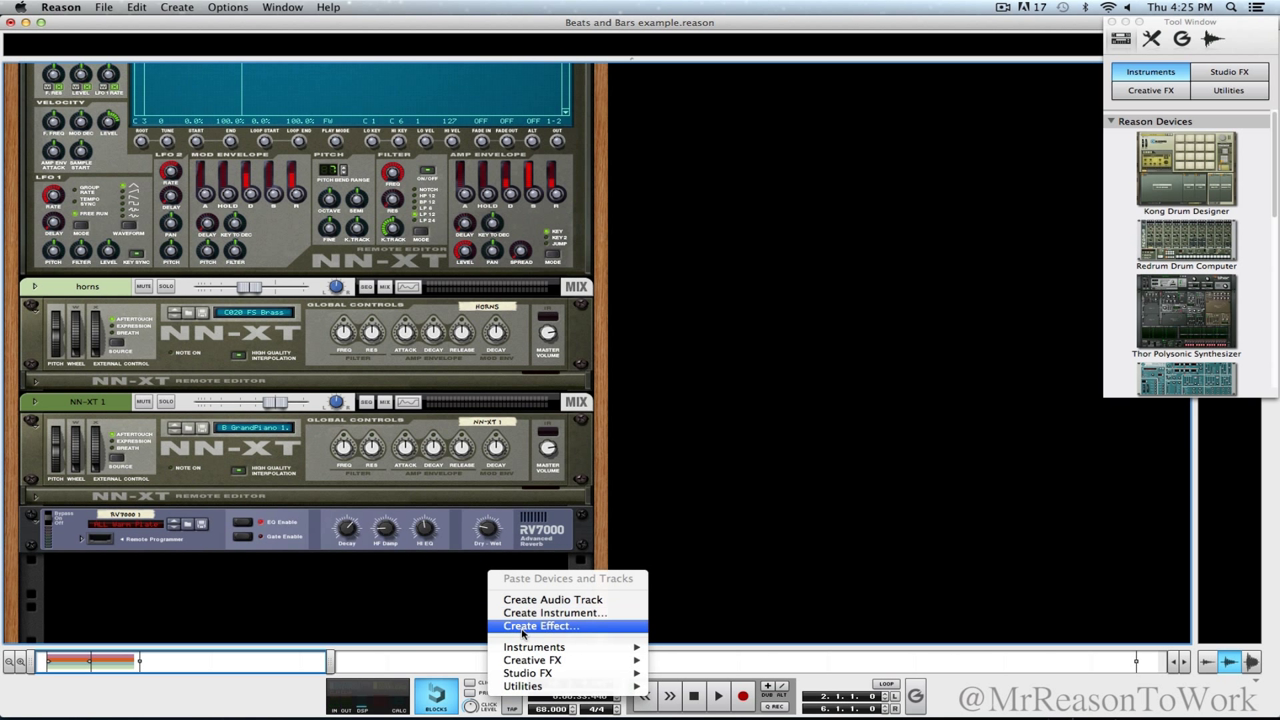
mouse_move(530, 647)
mouse_move(585, 663)
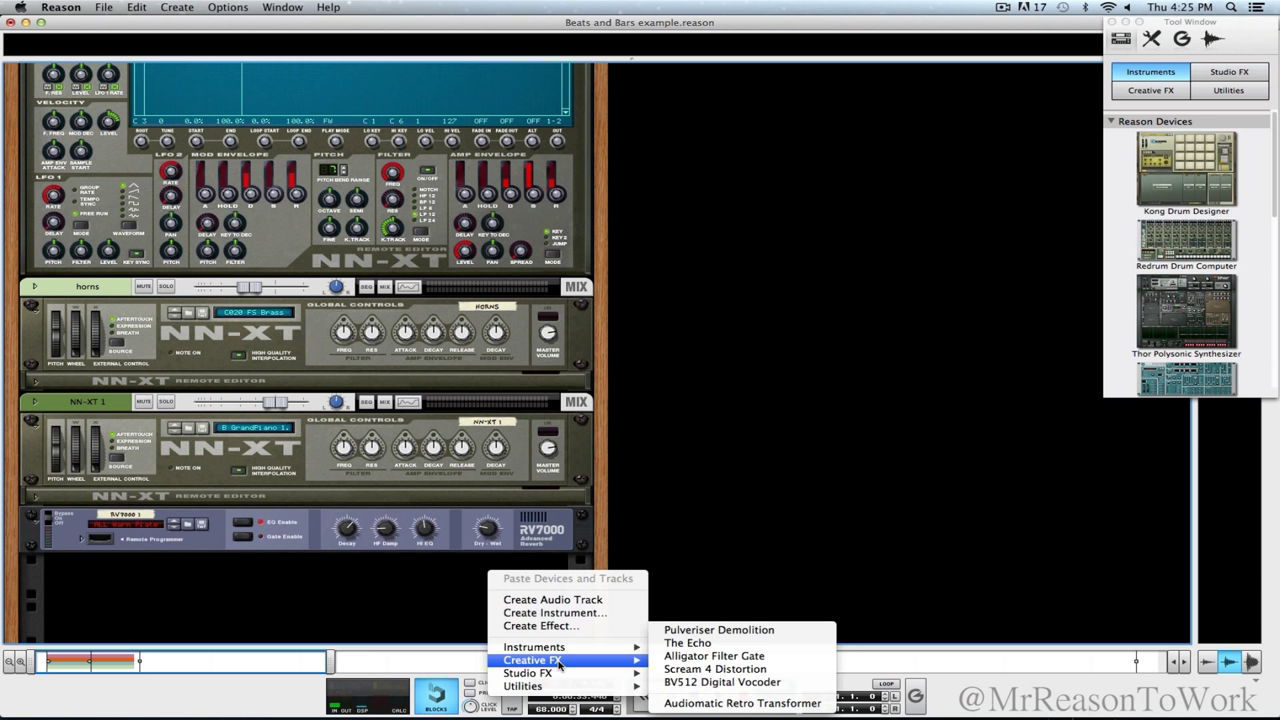
mouse_move(555, 681)
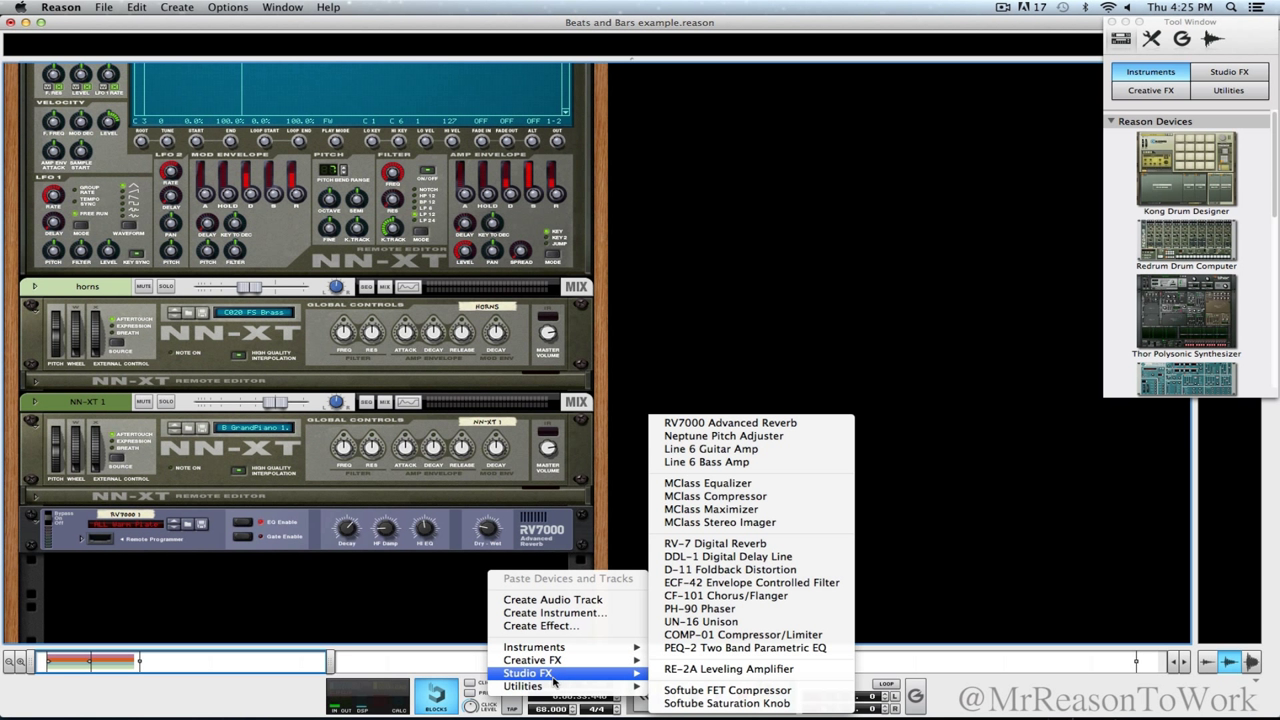
click(728, 668)
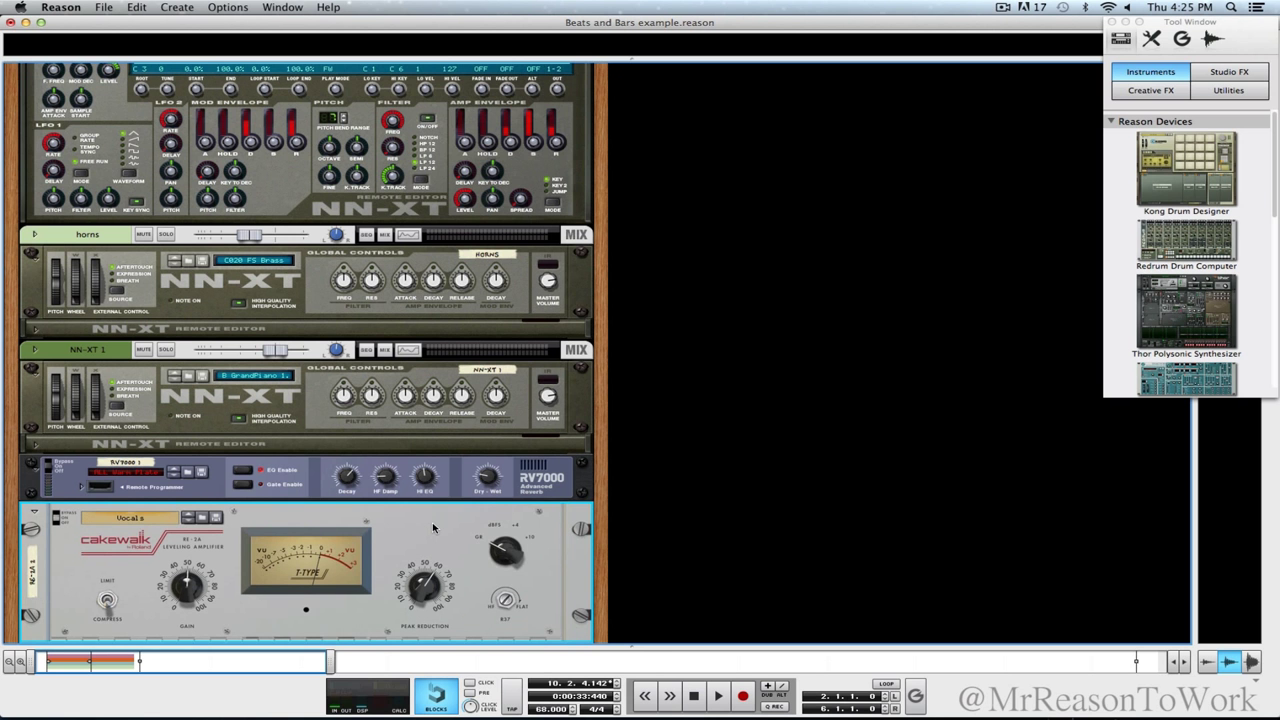
Step: In the mixer, rename the NN-XT 1 channel to piano
key(Tab)
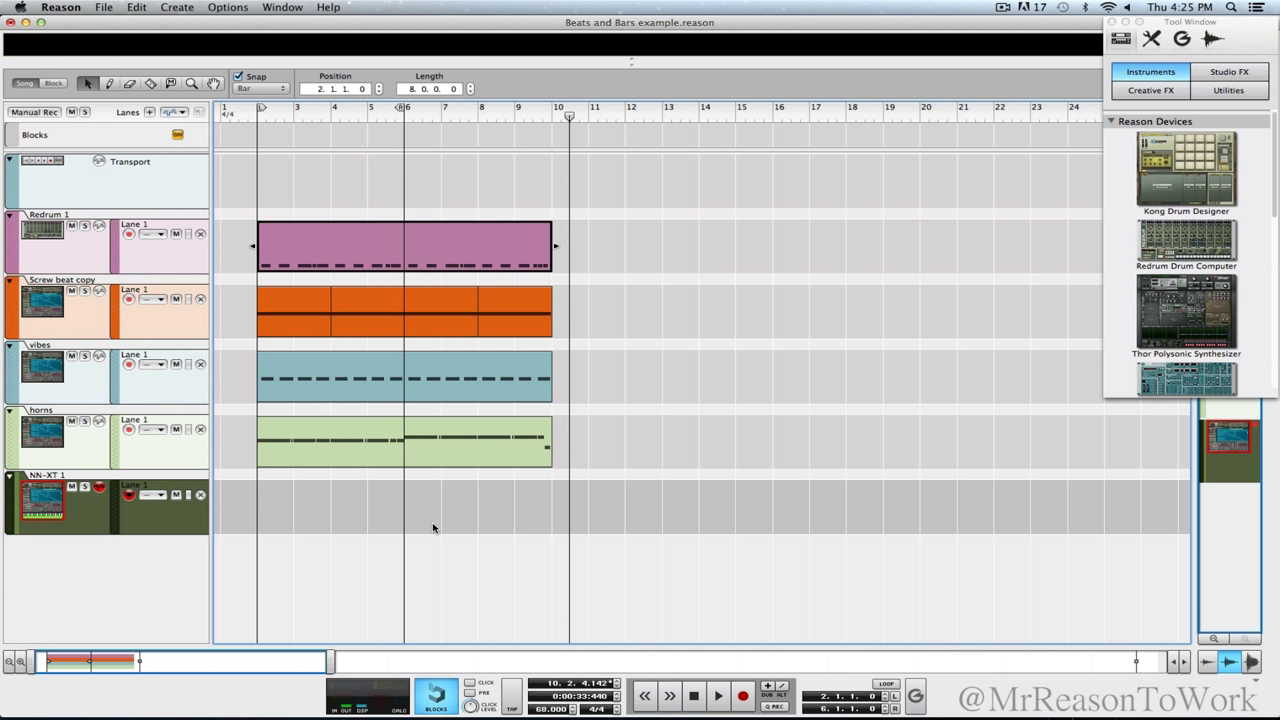
key(F5)
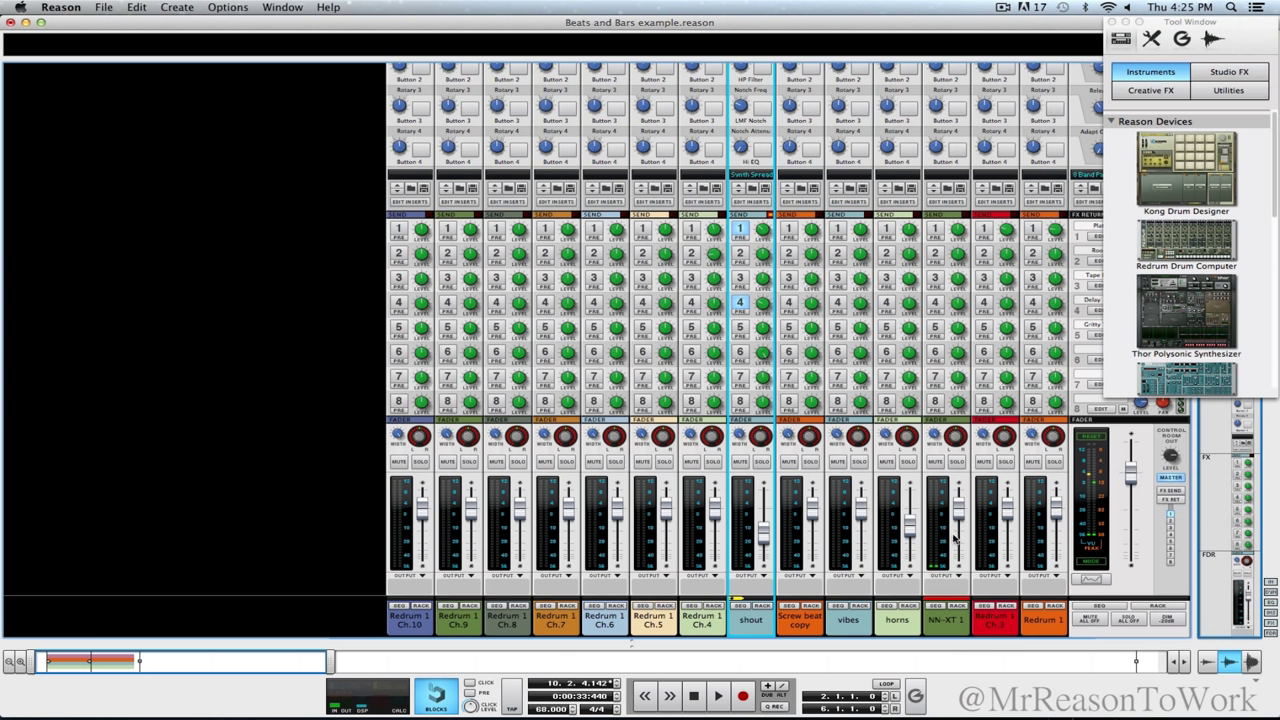
click(960, 510)
double_click(960, 622)
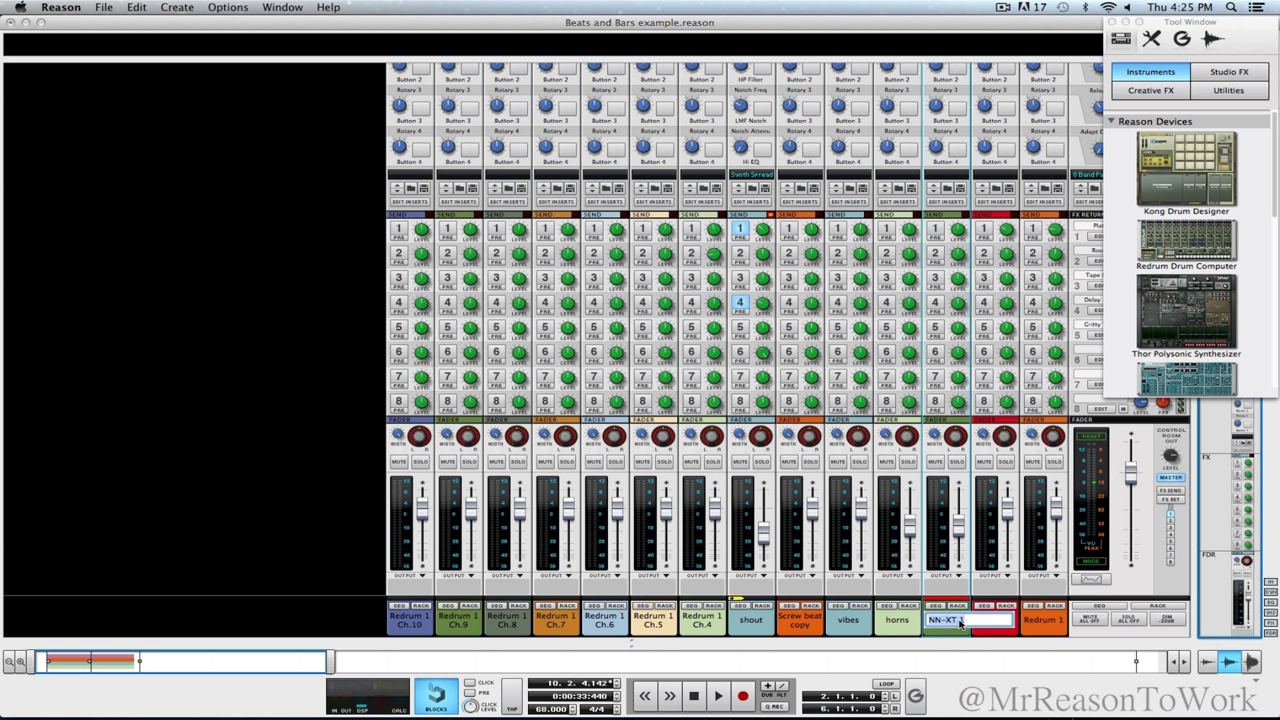
text(piano)
key(Return)
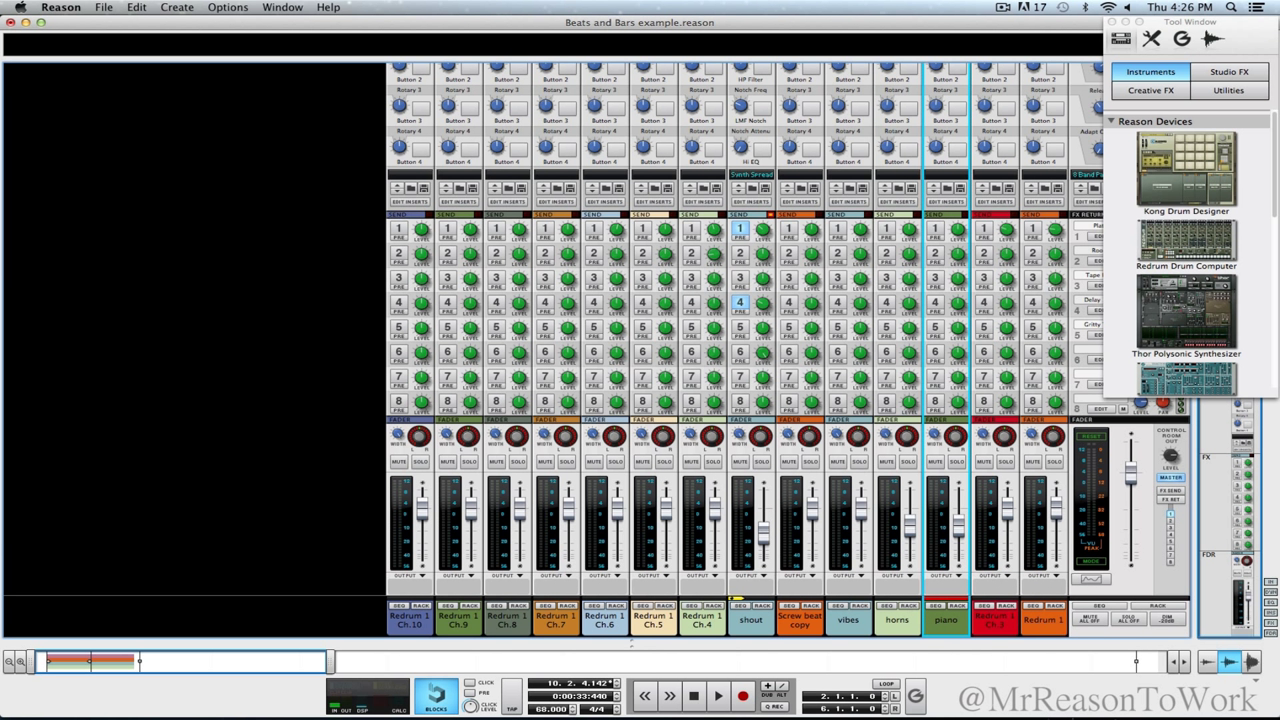
Step: Turn on the piano channel's EQ and record a piano part starting at bar 2
scroll(975, 240, up, 10)
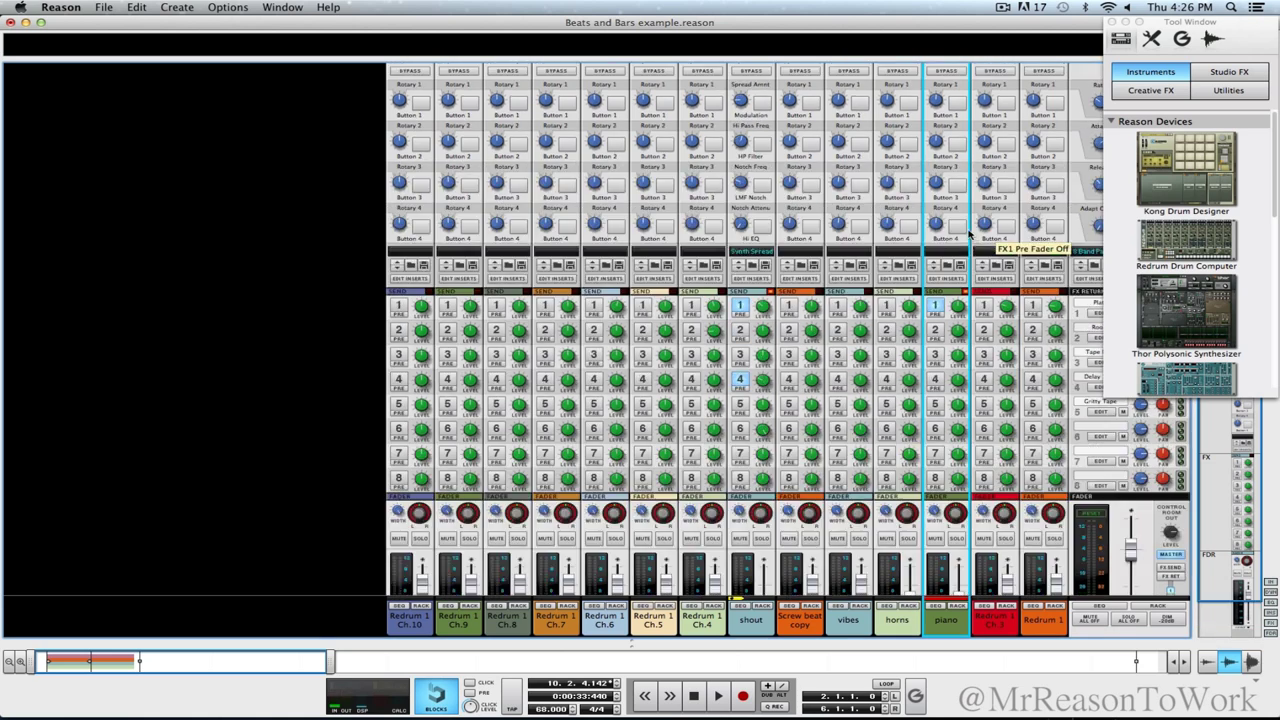
click(960, 339)
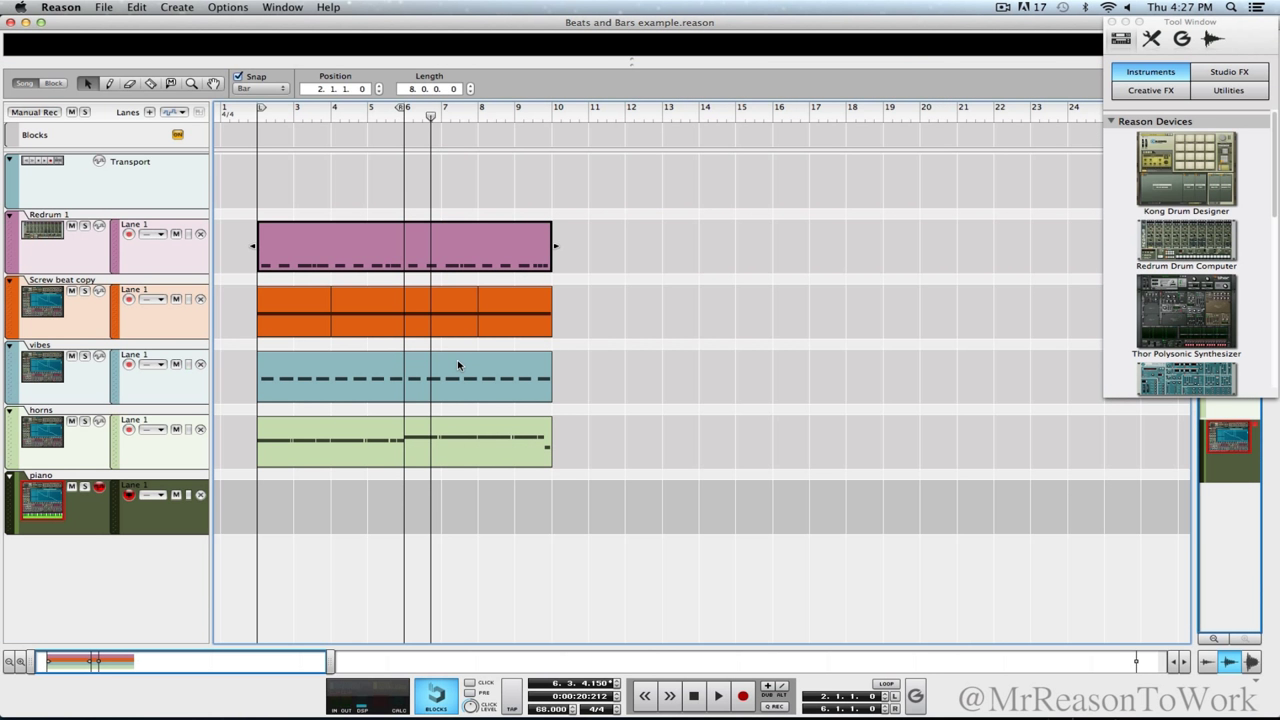
click(275, 119)
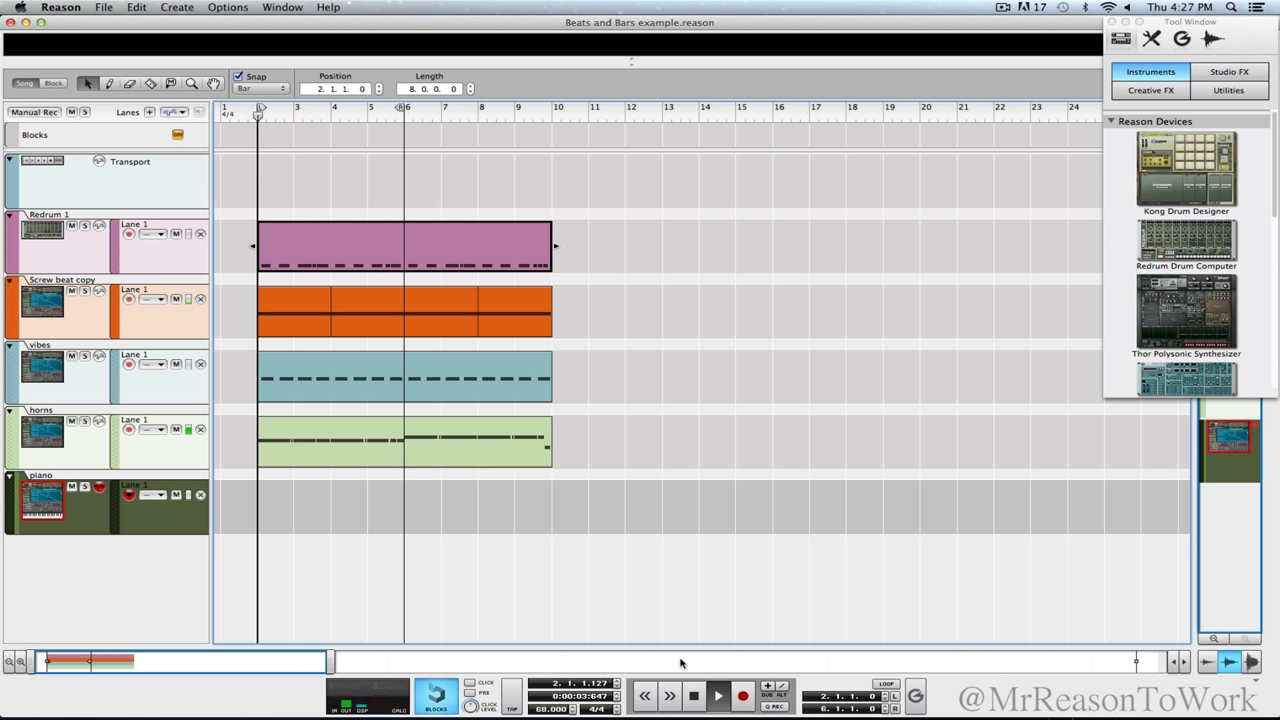
click(743, 696)
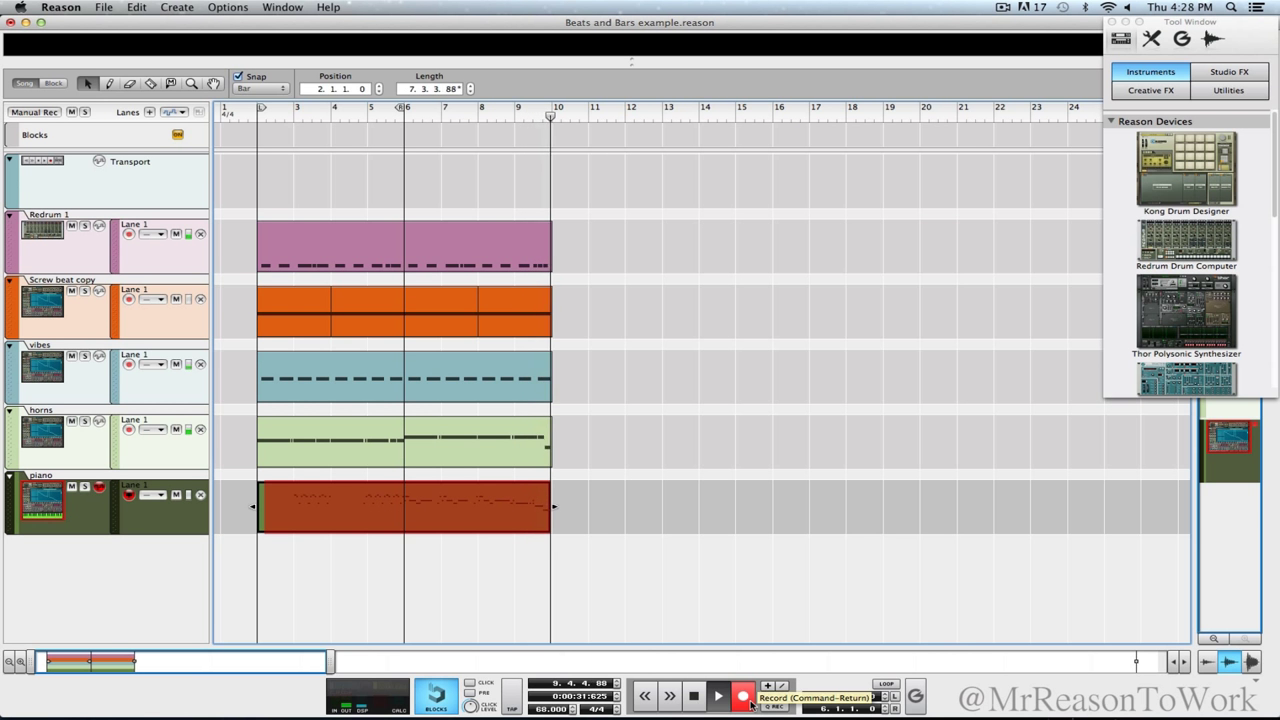
Step: Stop the piano recording at bar 10 and save the song Beats and Bars example
click(750, 700)
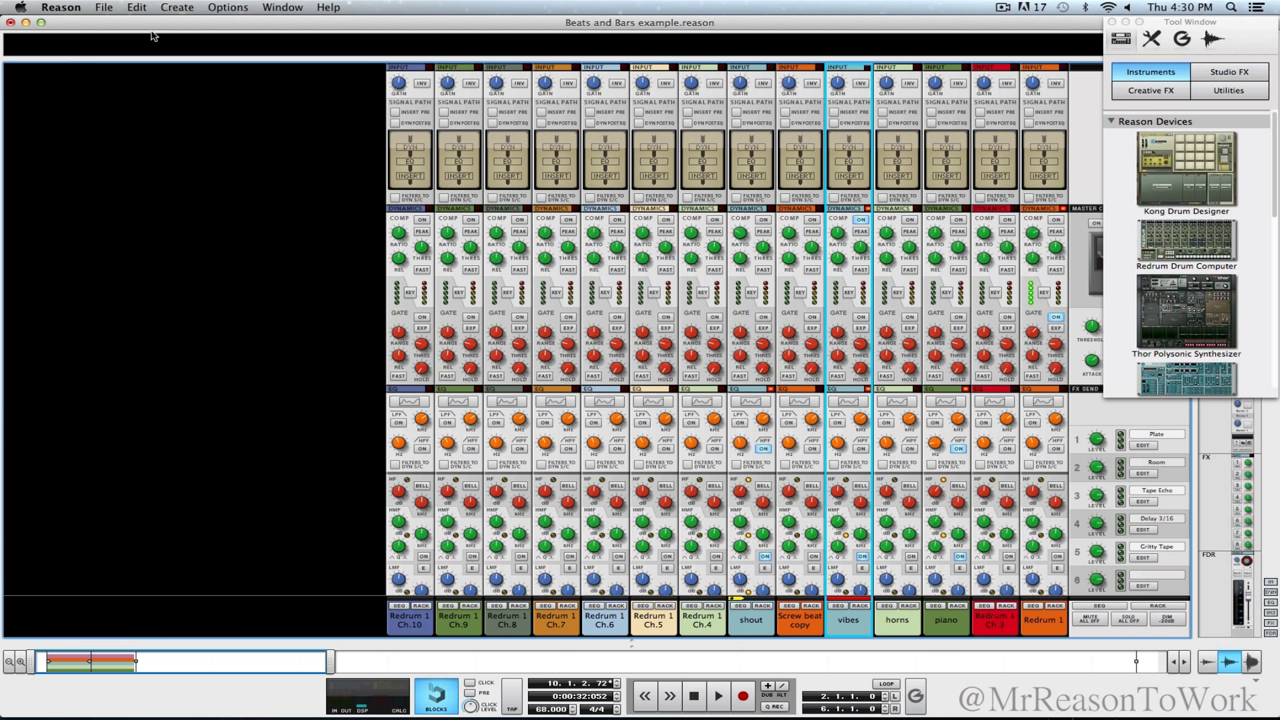
click(103, 7)
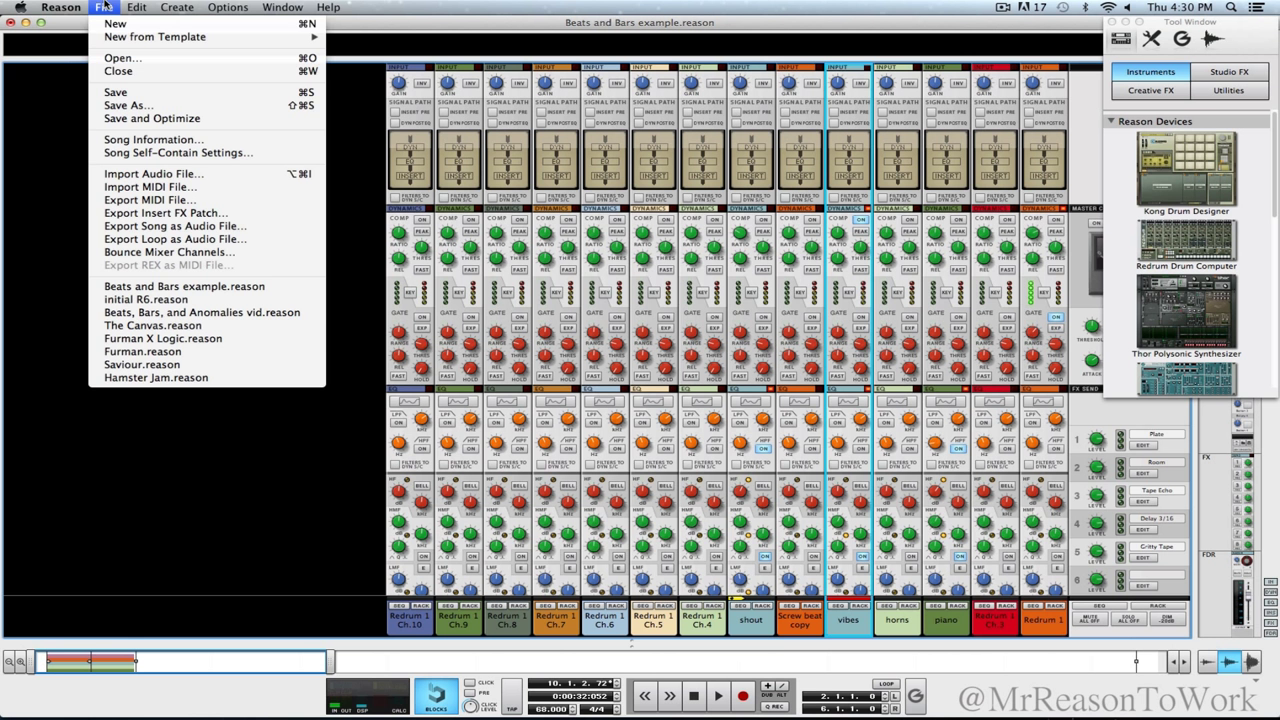
click(122, 91)
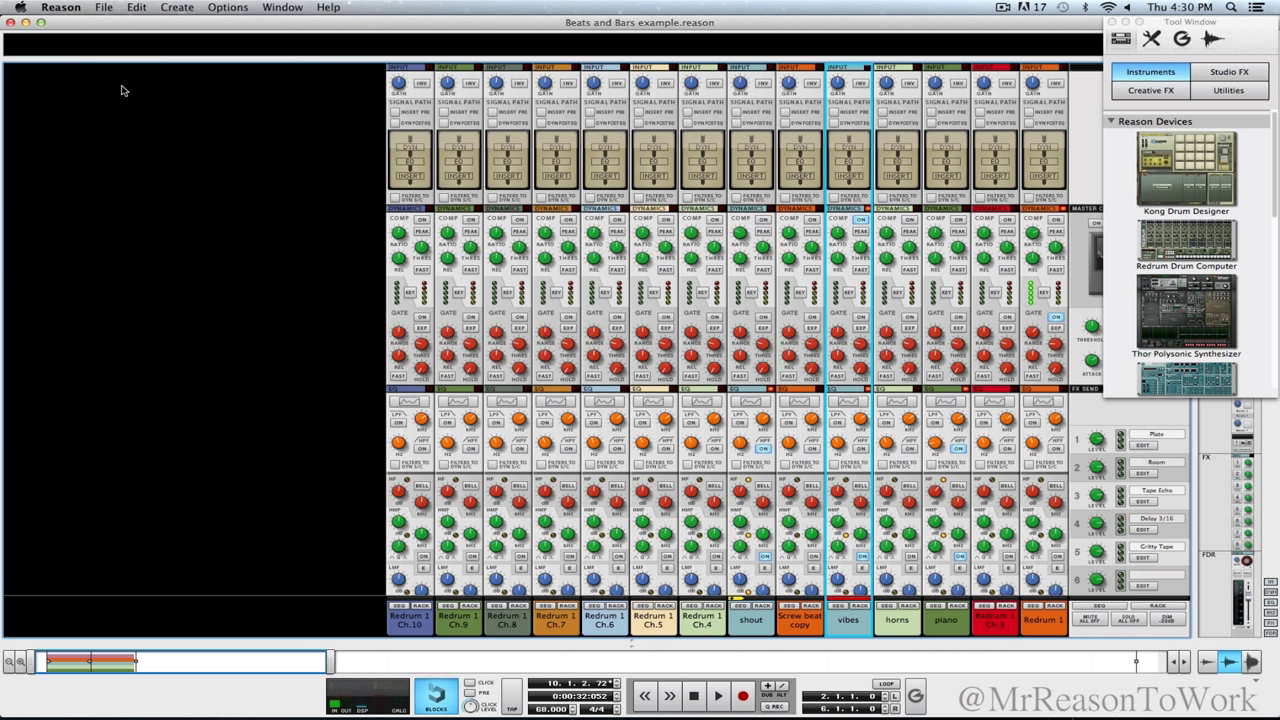